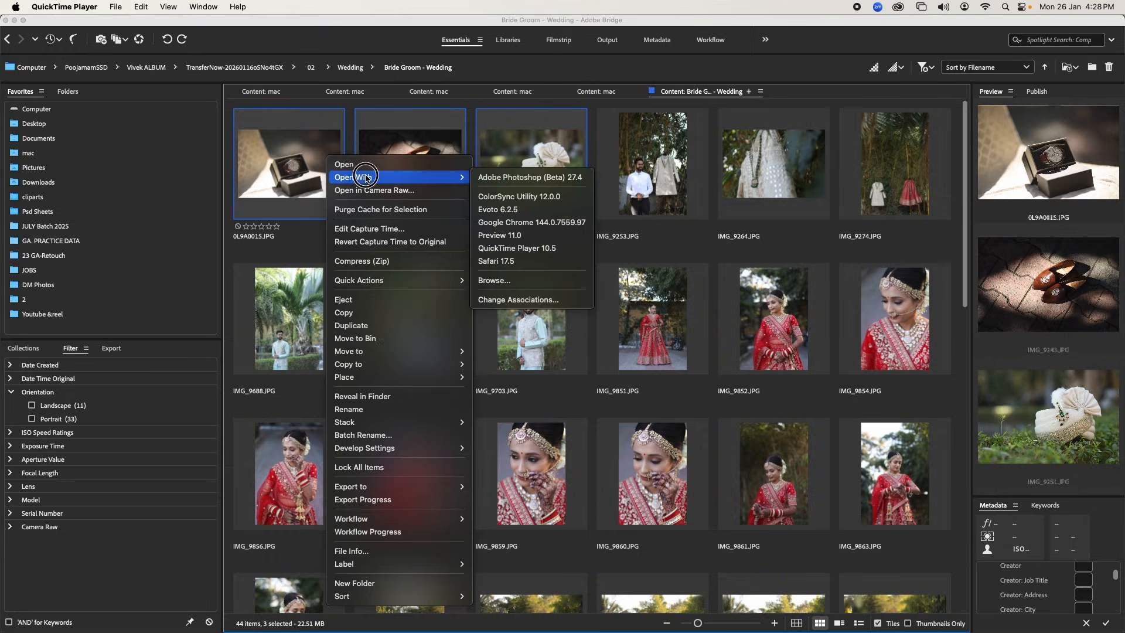
- Open the three selected photos in Adobe Photoshop (Beta) and look through the shoes, watch and turban images
left_click(528, 181)
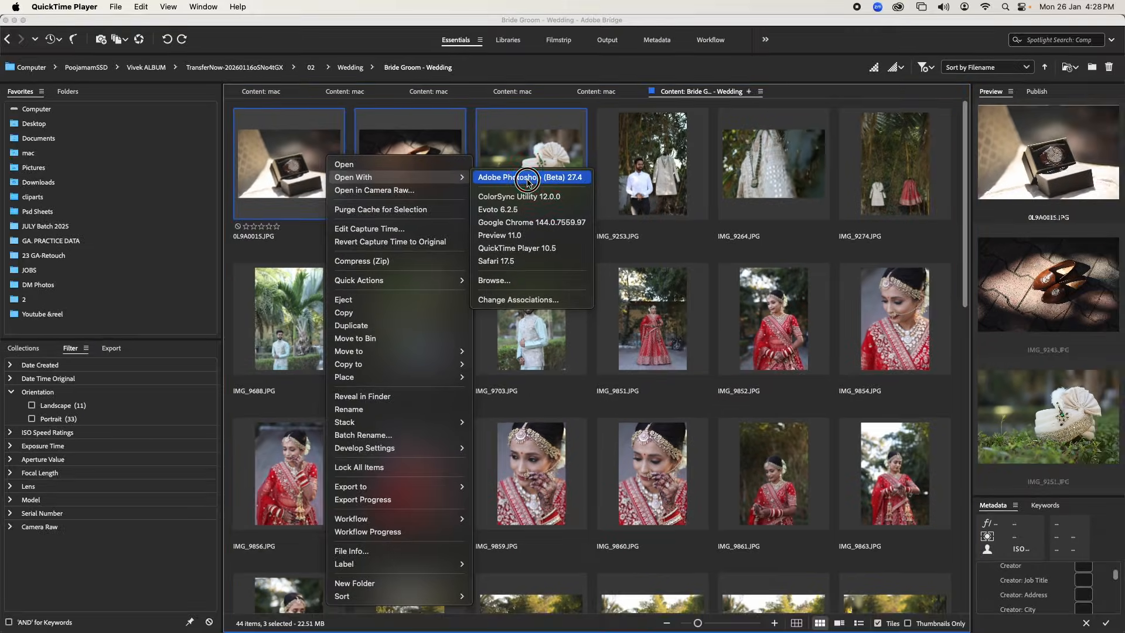
left_click(528, 182)
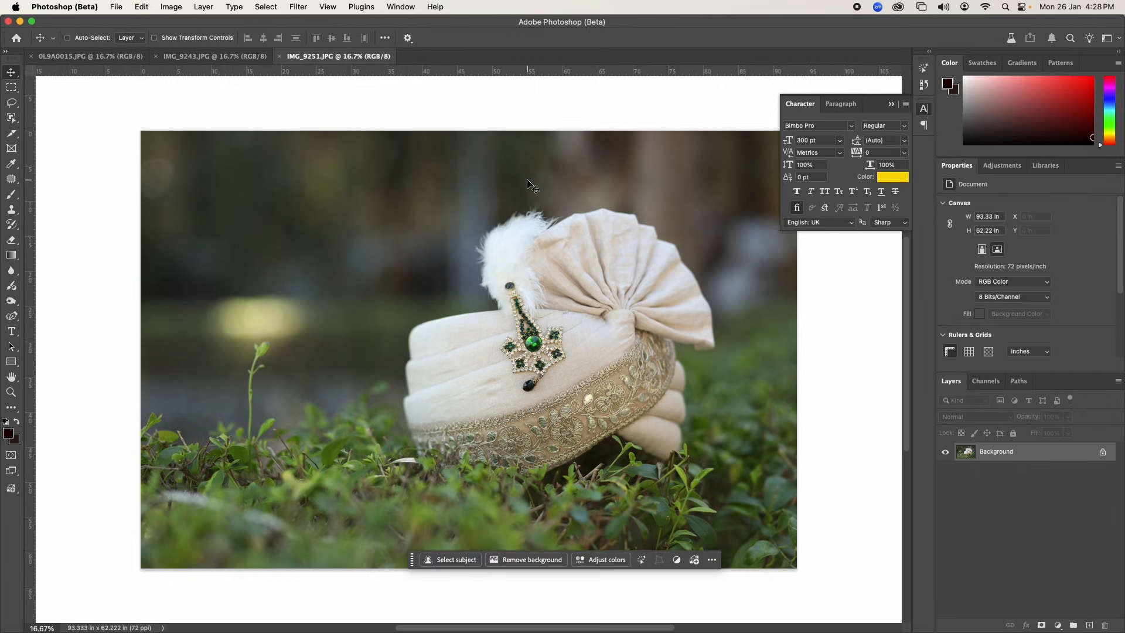
left_click(206, 61)
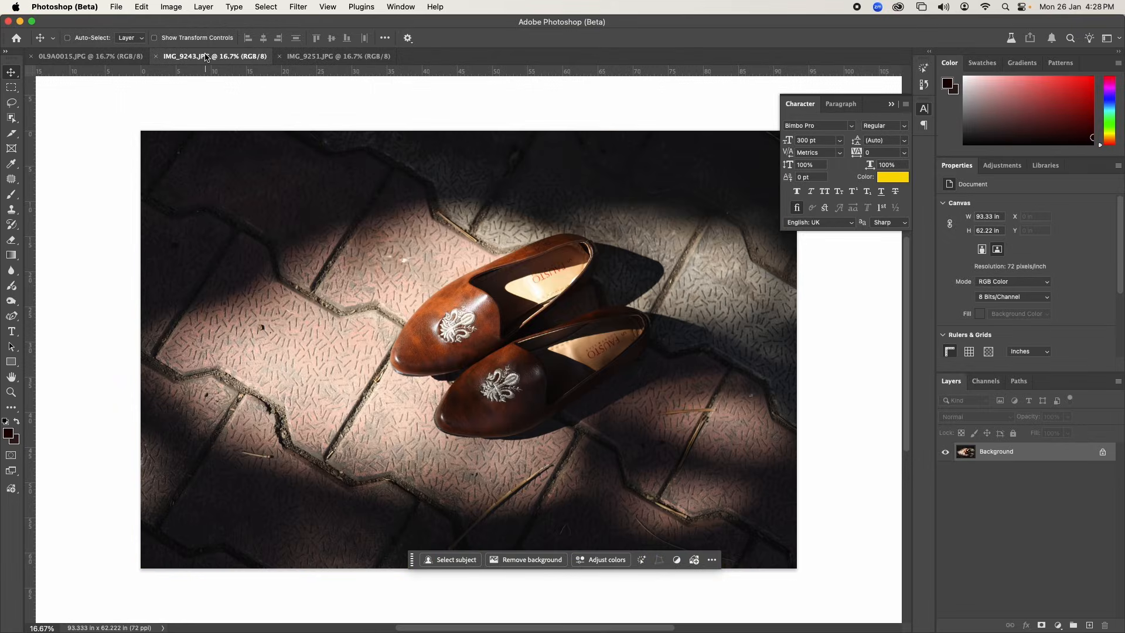
left_click(109, 59)
left_click(344, 58)
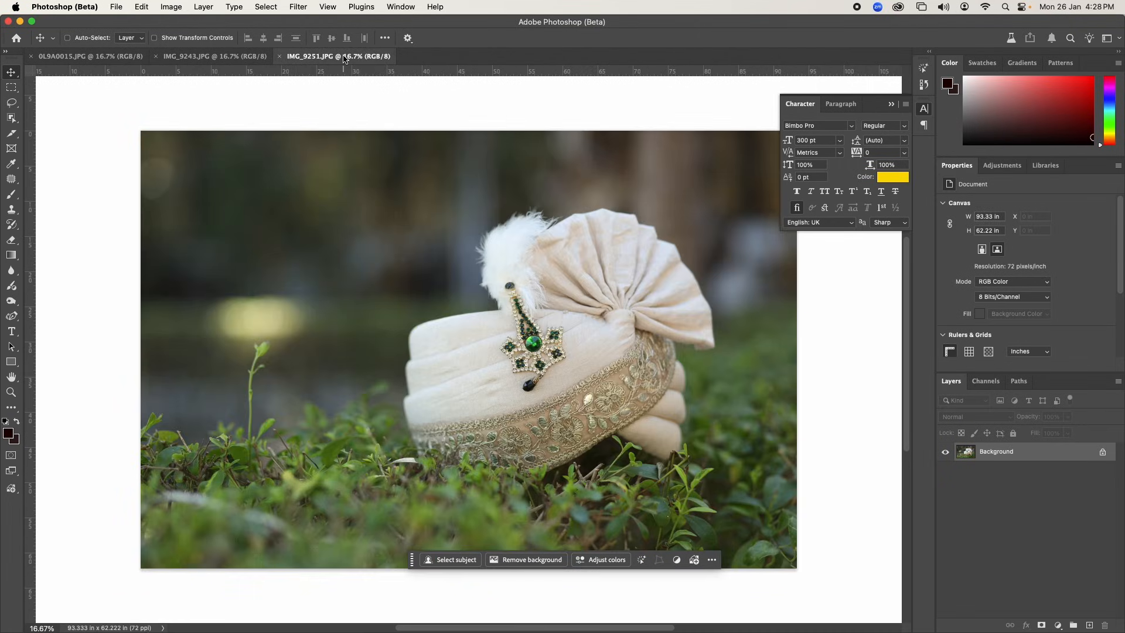
- Apply automatic adjustments to the turban photo in the Camera Raw Filter and set its exposure to -1.05
left_click(297, 7)
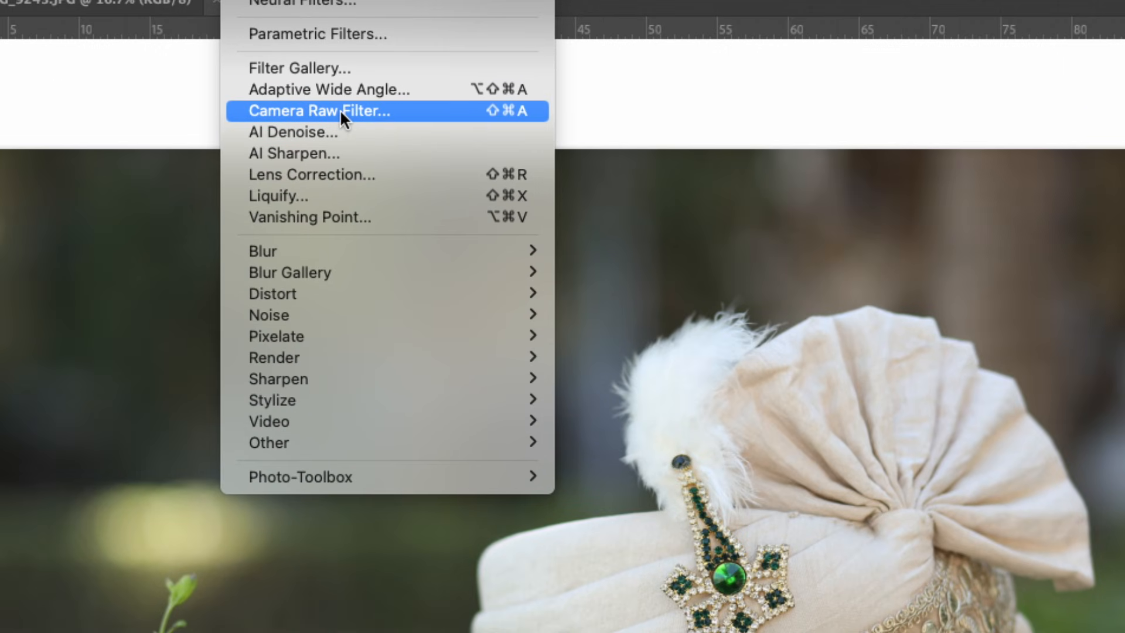
left_click(341, 112)
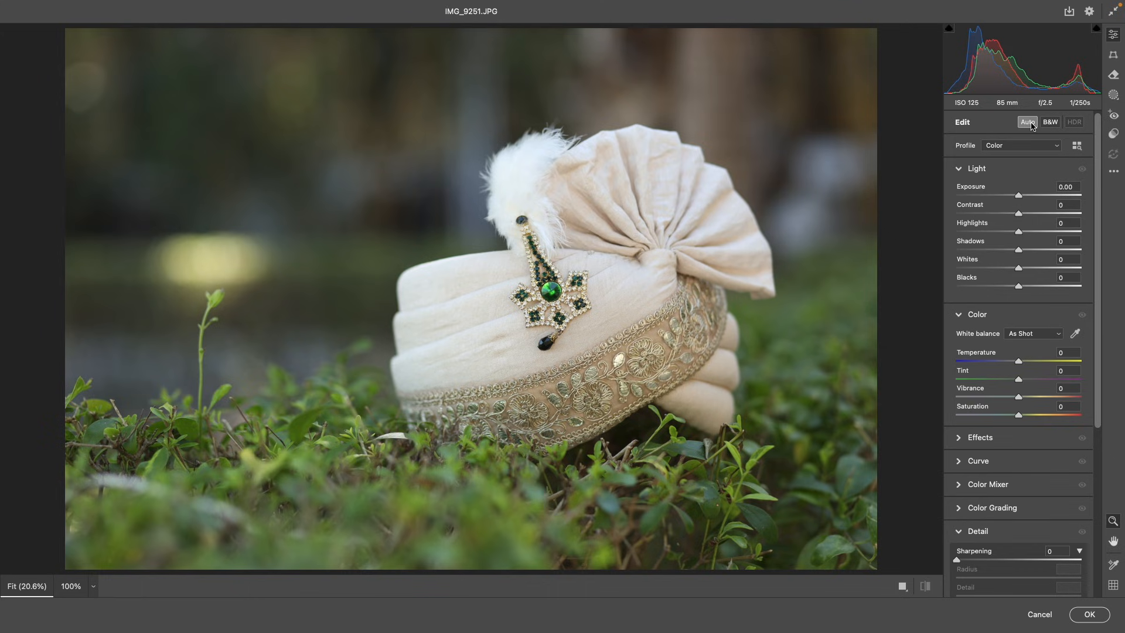
left_click(1030, 124)
left_click_drag(1018, 195, 1006, 198)
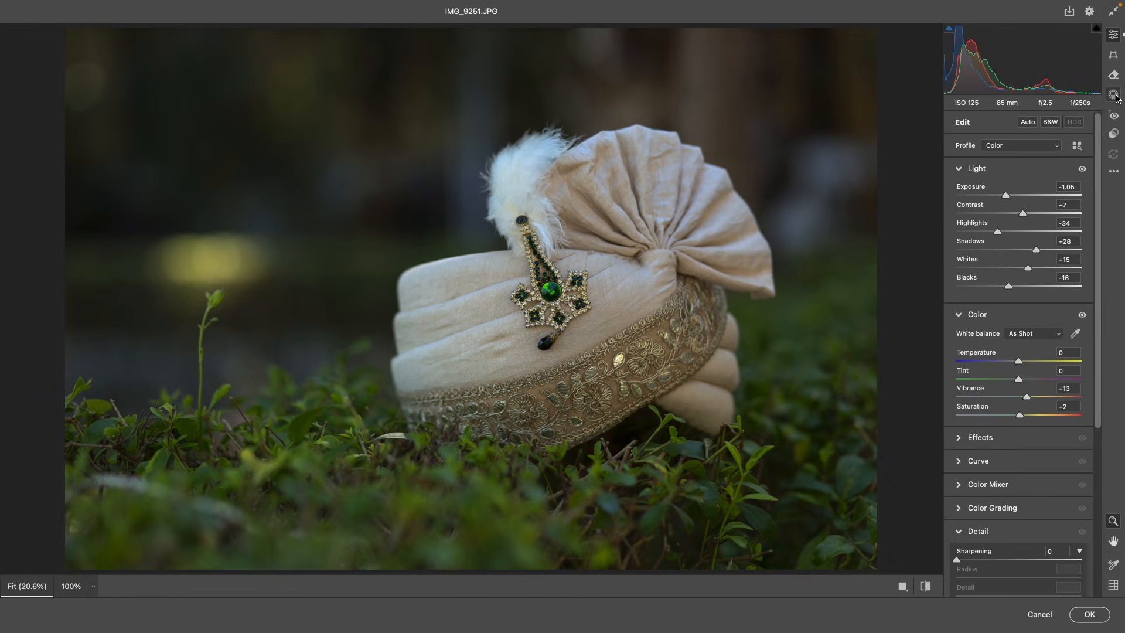
- Add a radial gradient mask around the turban with exposure +1.55 and highlights -70
left_click(1115, 96)
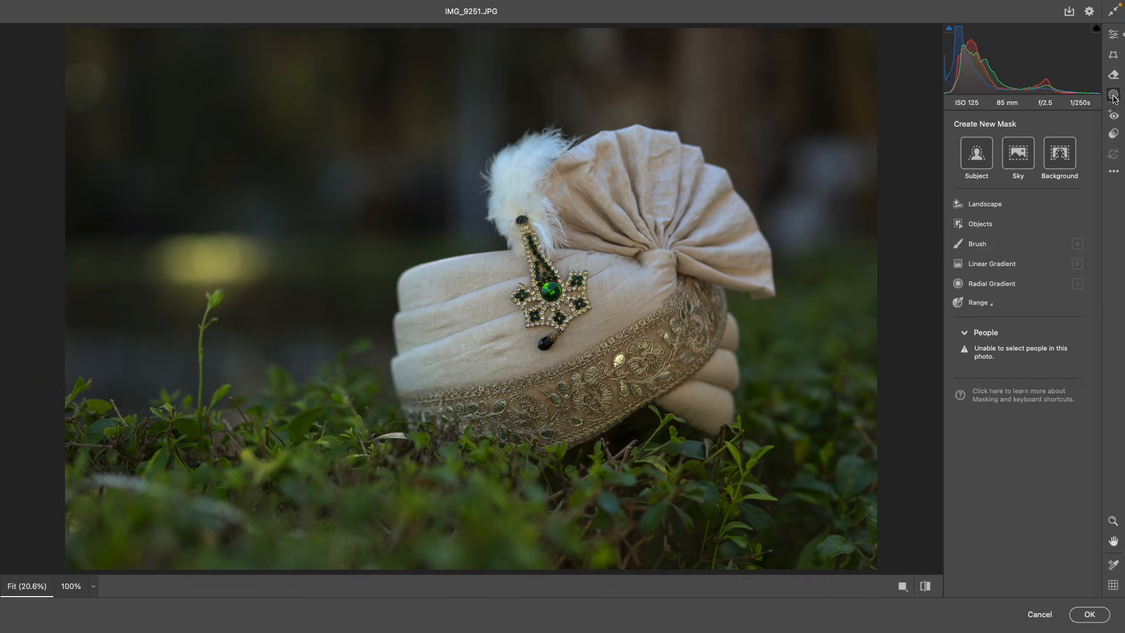
left_click(959, 286)
left_click_drag(564, 322, 738, 168)
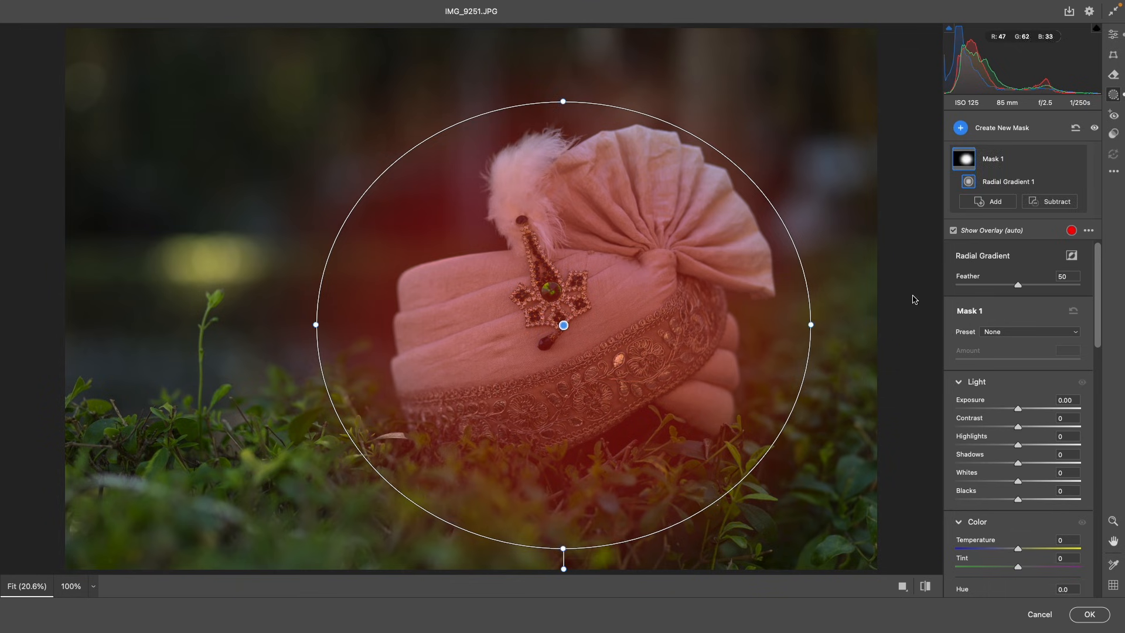
left_click_drag(1019, 406, 1008, 447)
left_click_drag(1036, 411, 1043, 411)
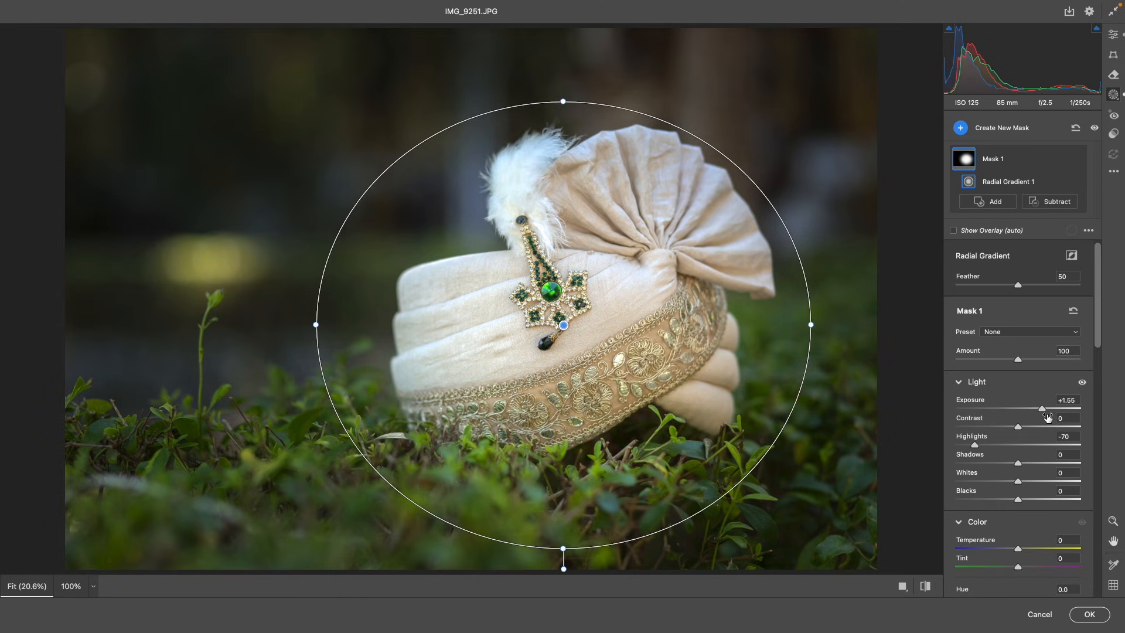
- Set the radial mask's texture to +25 and clarity to +14, and shift the gradient slightly upward over the turban
scroll(1048, 413, "down", 1)
left_click_drag(1098, 329, 1100, 500)
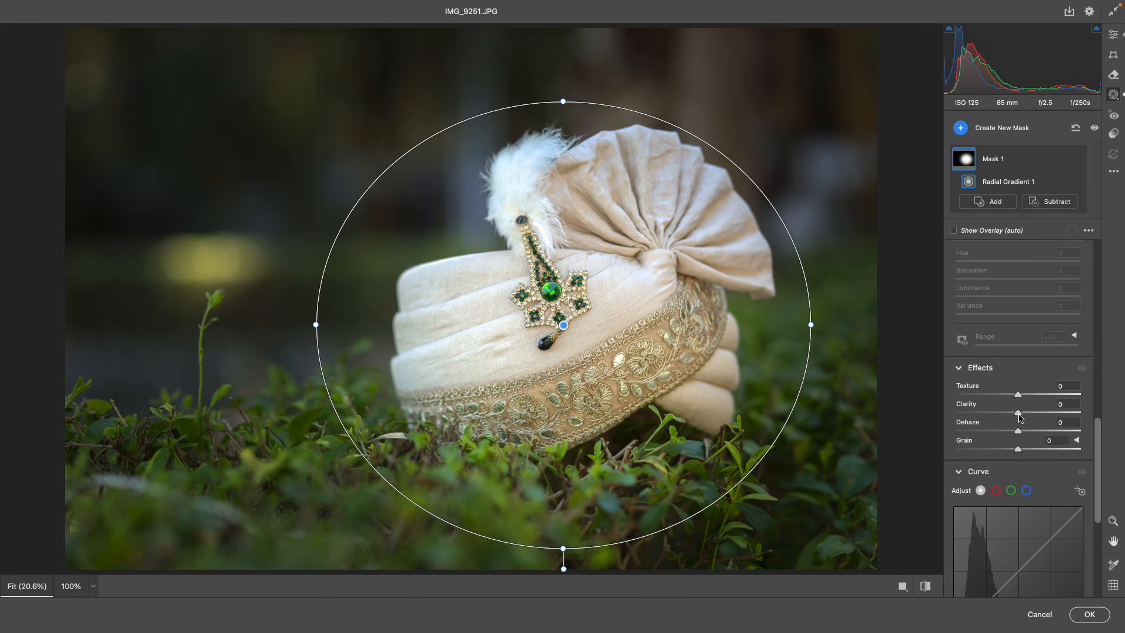
left_click_drag(1019, 417, 1033, 399)
left_click_drag(564, 326, 559, 308)
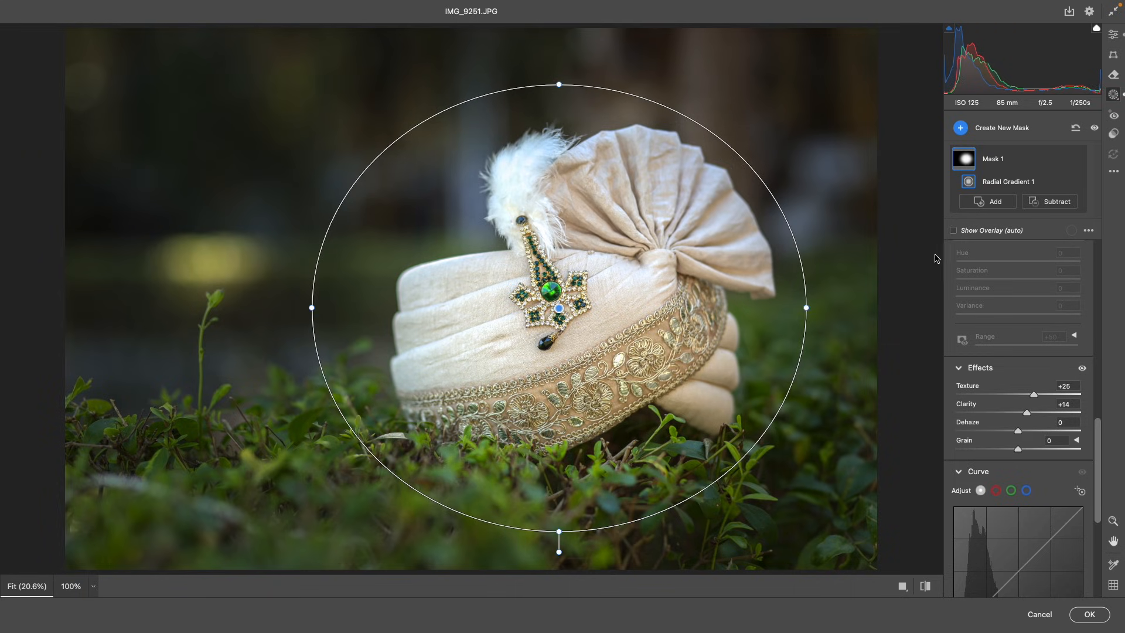
- Add a linear gradient mask from the photo's upper-left corner across the turban with temperature +73, exposure +0.70 and highlights -100
left_click(966, 129)
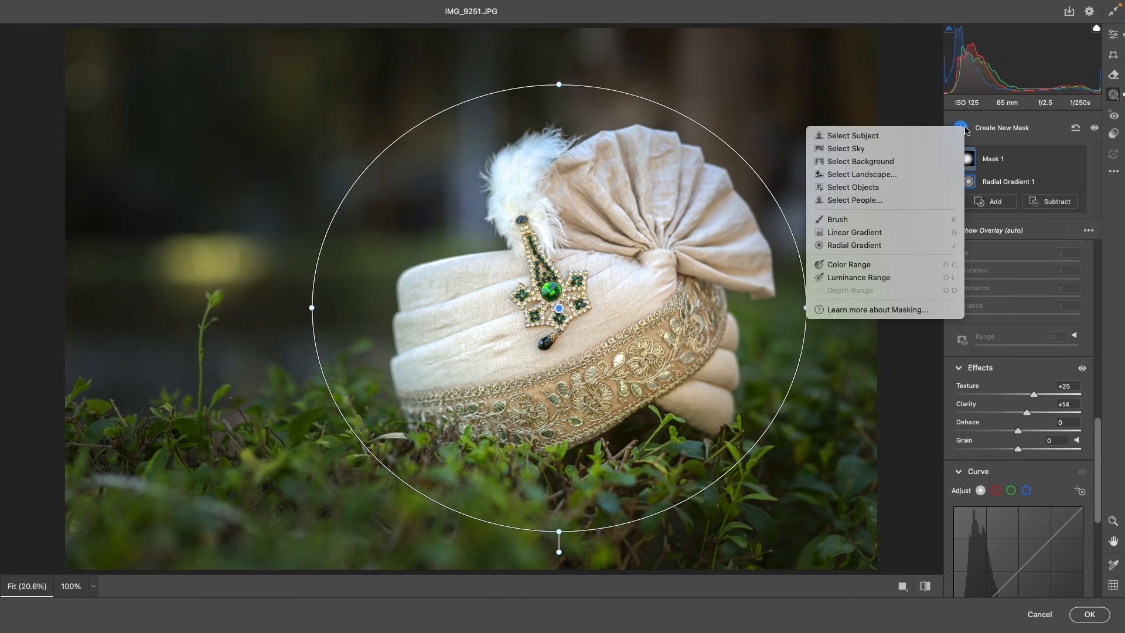
left_click(849, 234)
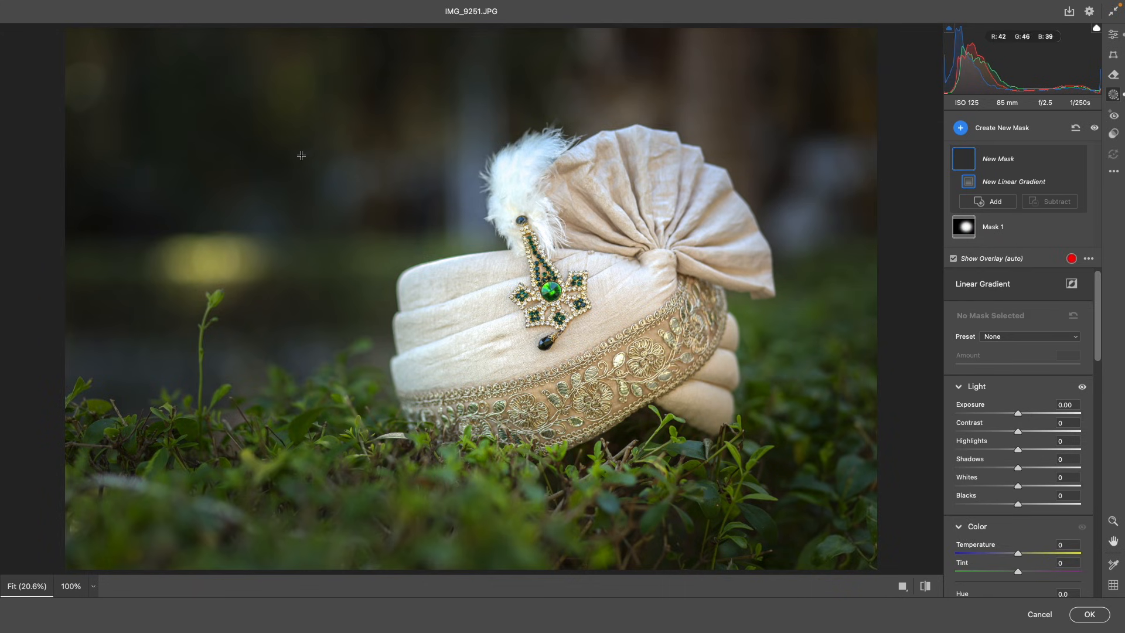
left_click_drag(156, 58, 720, 461)
left_click_drag(1024, 552, 1062, 552)
left_click_drag(1018, 413, 954, 450)
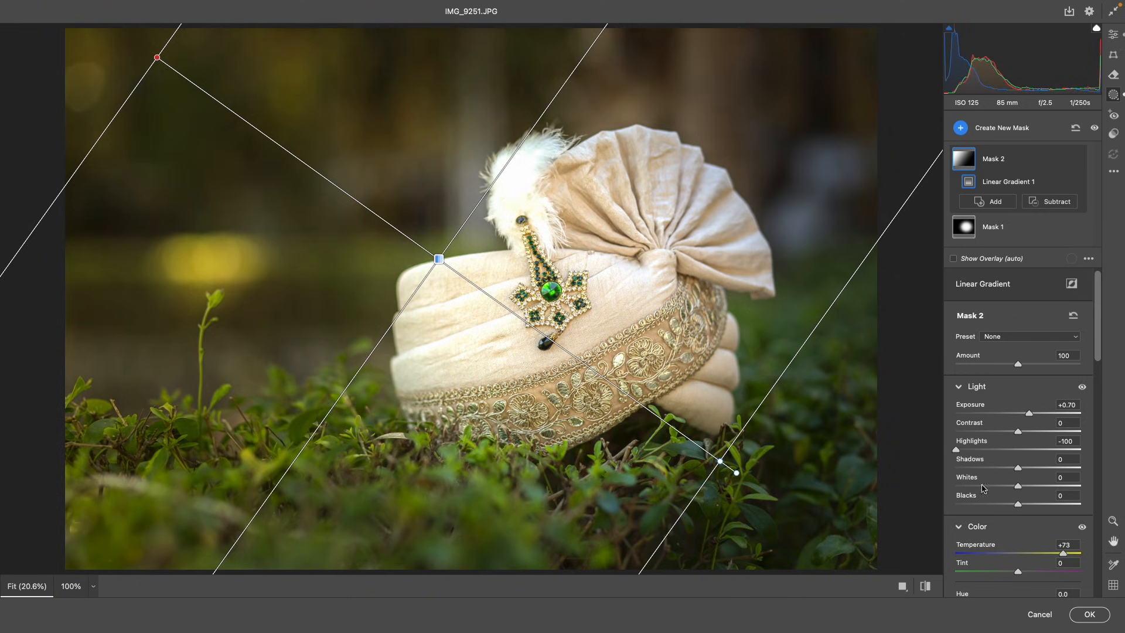
- Compare the turban photo before and after the edits, and apply the Camera Raw Filter
left_click(1113, 95)
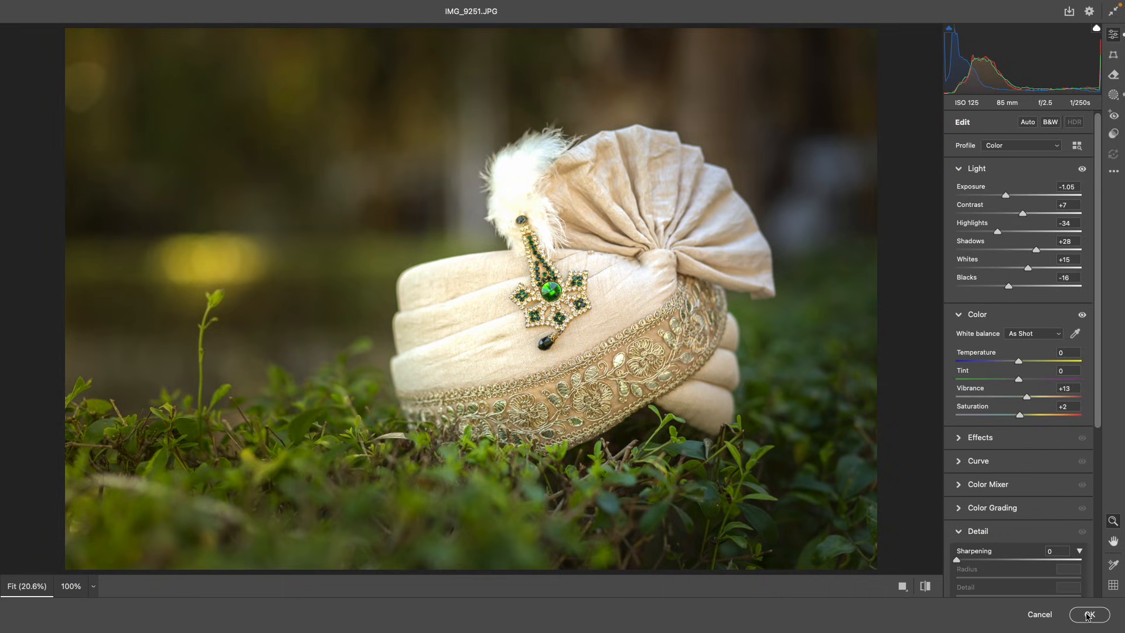
key("q")
key("space")
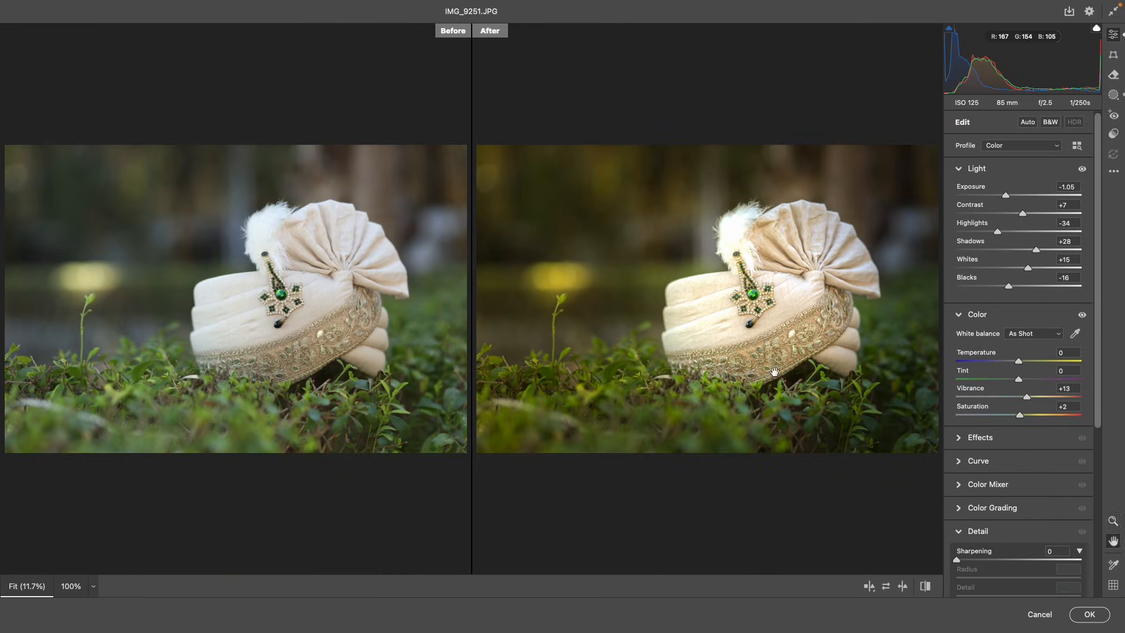
left_click_drag(788, 325, 802, 385)
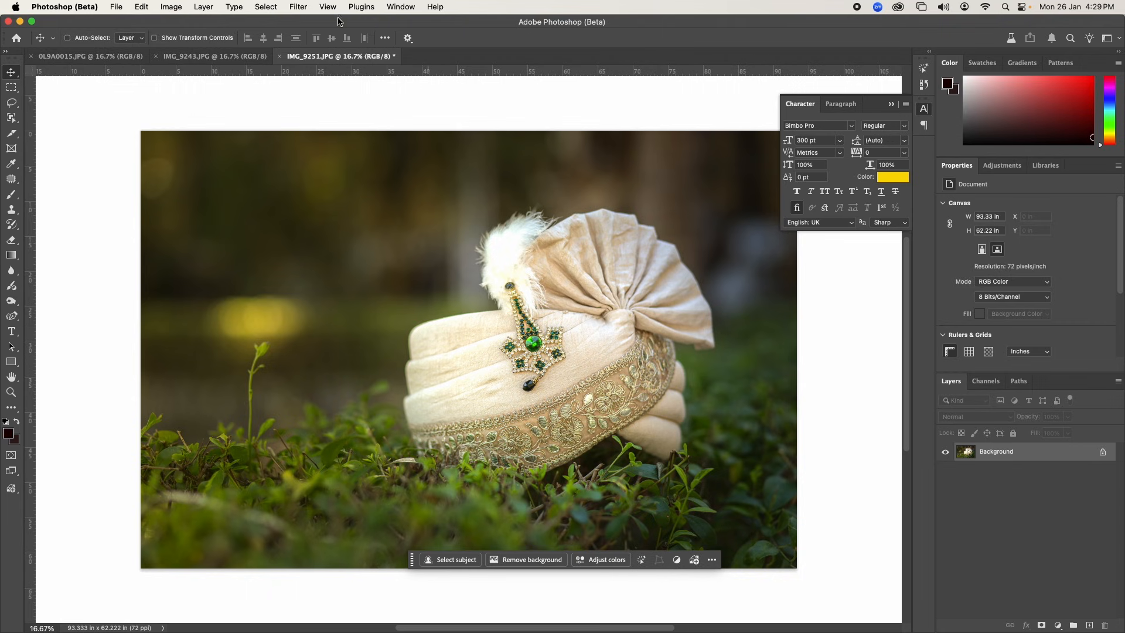
- Apply automatic Camera Raw Filter adjustments to the shoes photo IMG_9243.JPG and set its exposure to -0.10
left_click(237, 57)
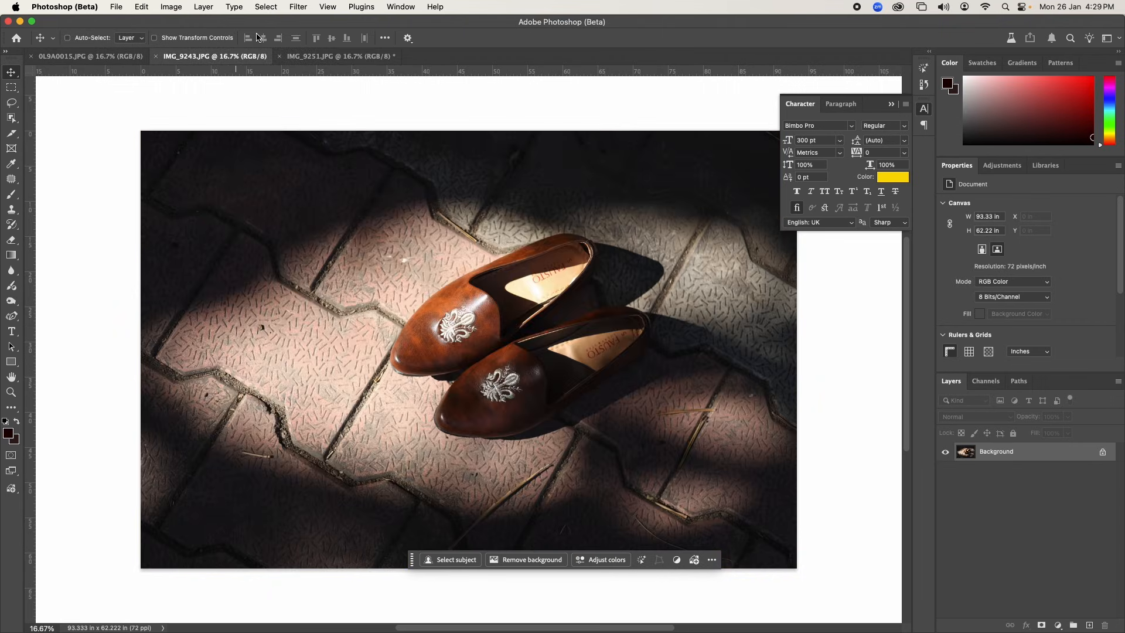
left_click(298, 7)
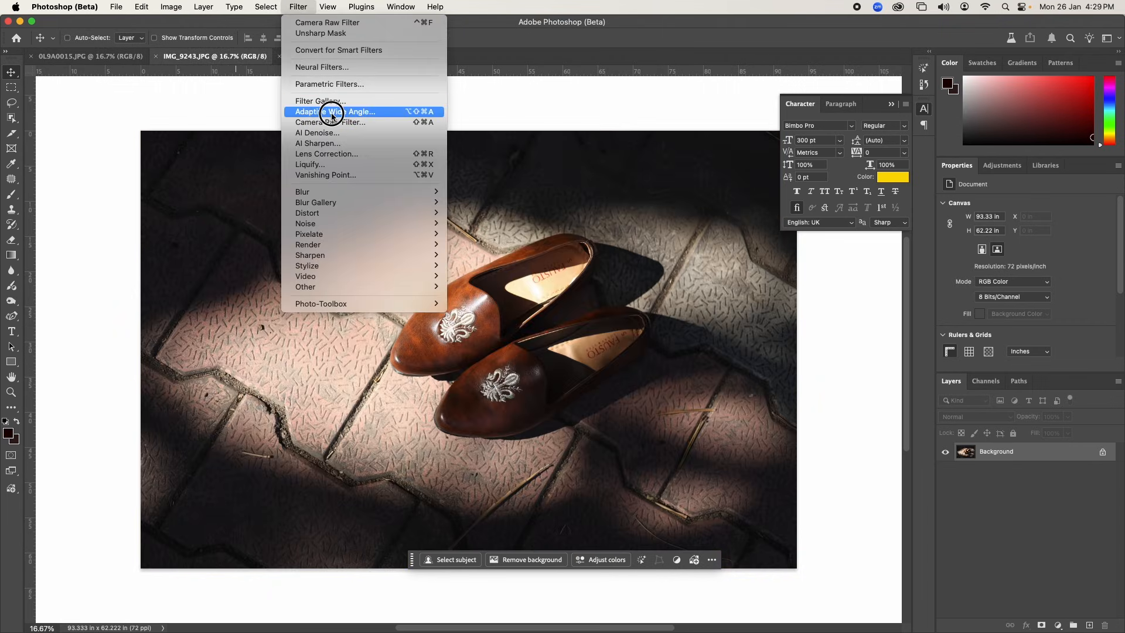
left_click(325, 122)
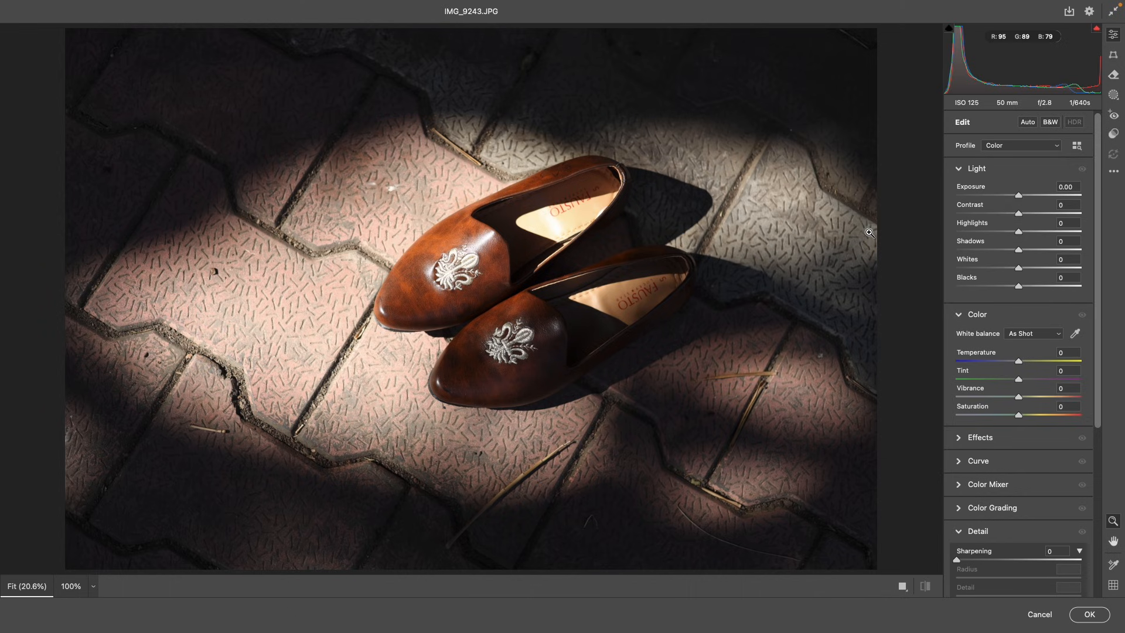
left_click(1027, 122)
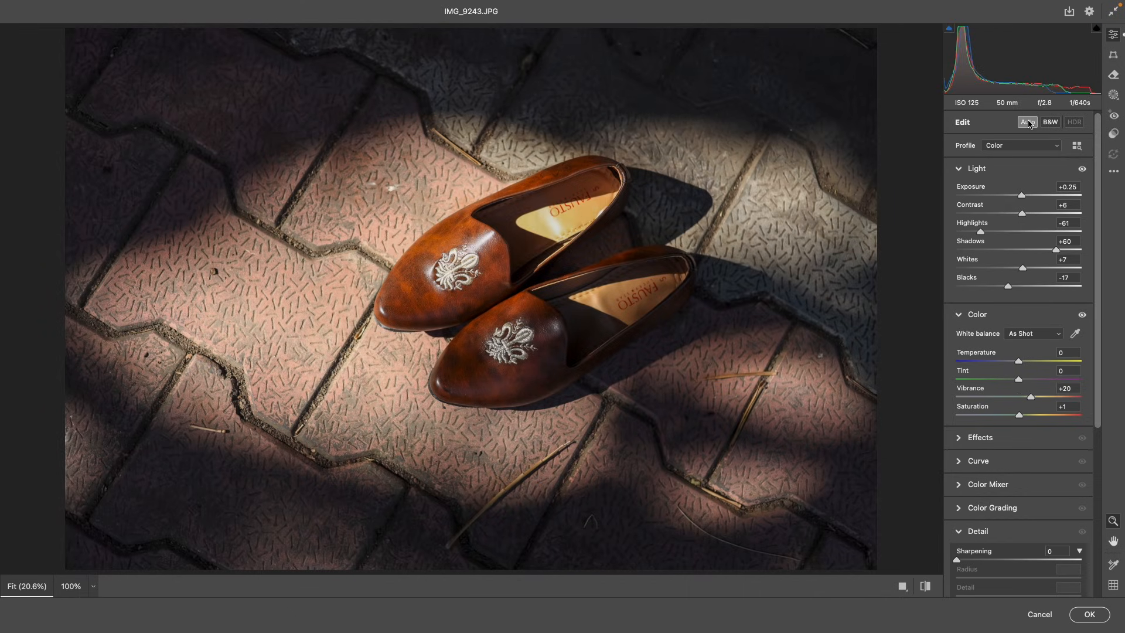
left_click_drag(1022, 195, 1017, 195)
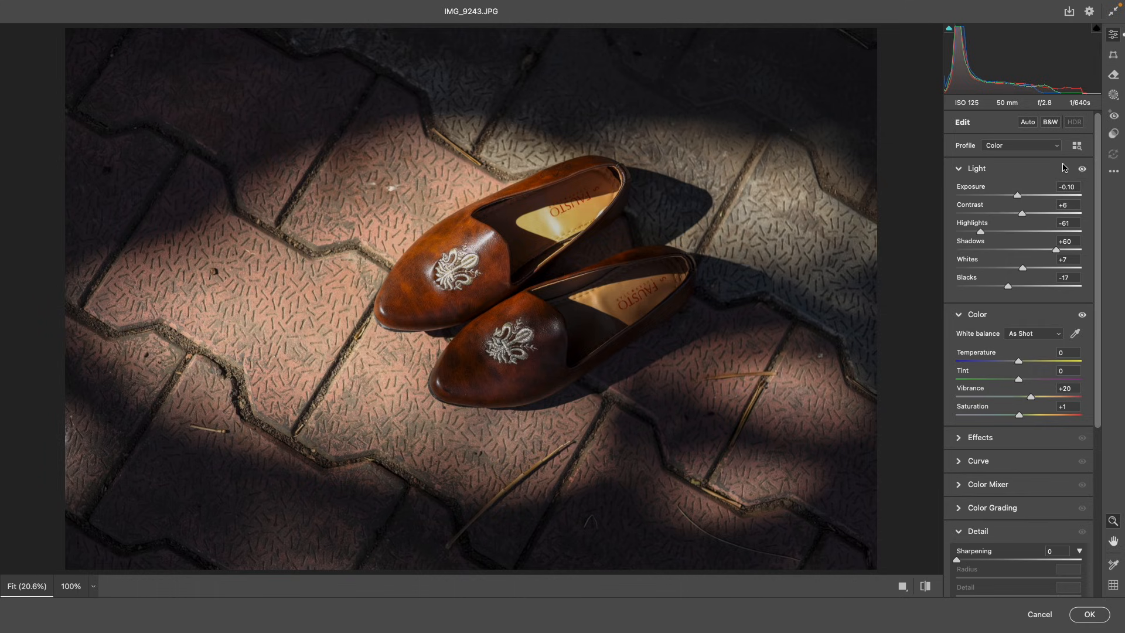
- Add a linear gradient mask from the shoes photo's left side with temperature +52, exposure +0.95 and shadows -13, and apply the filter
left_click(1113, 94)
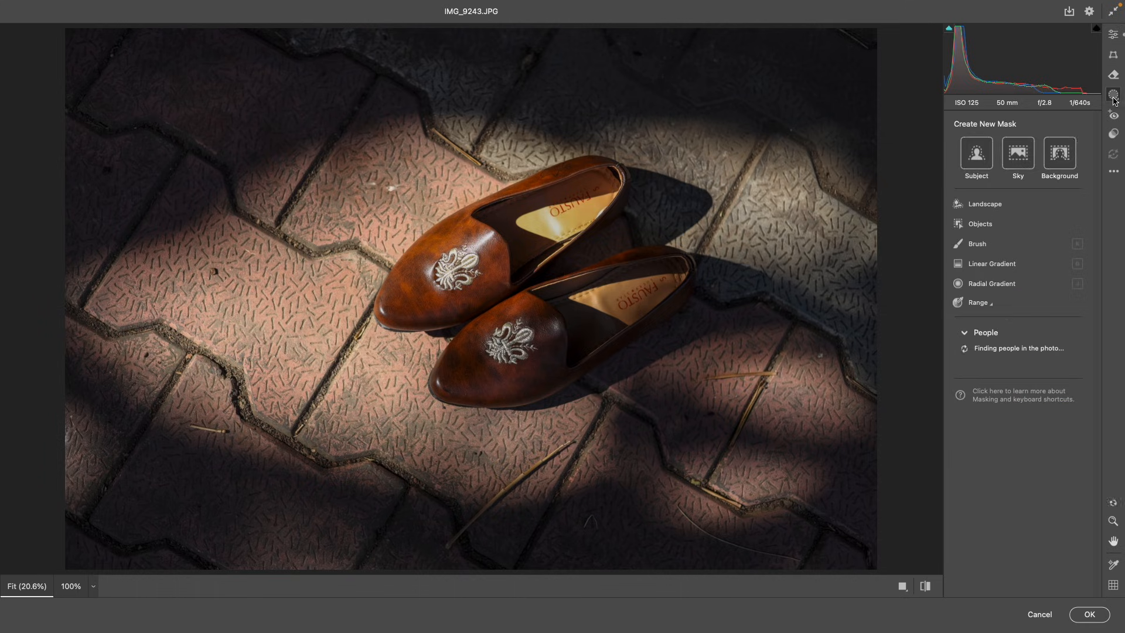
left_click(959, 265)
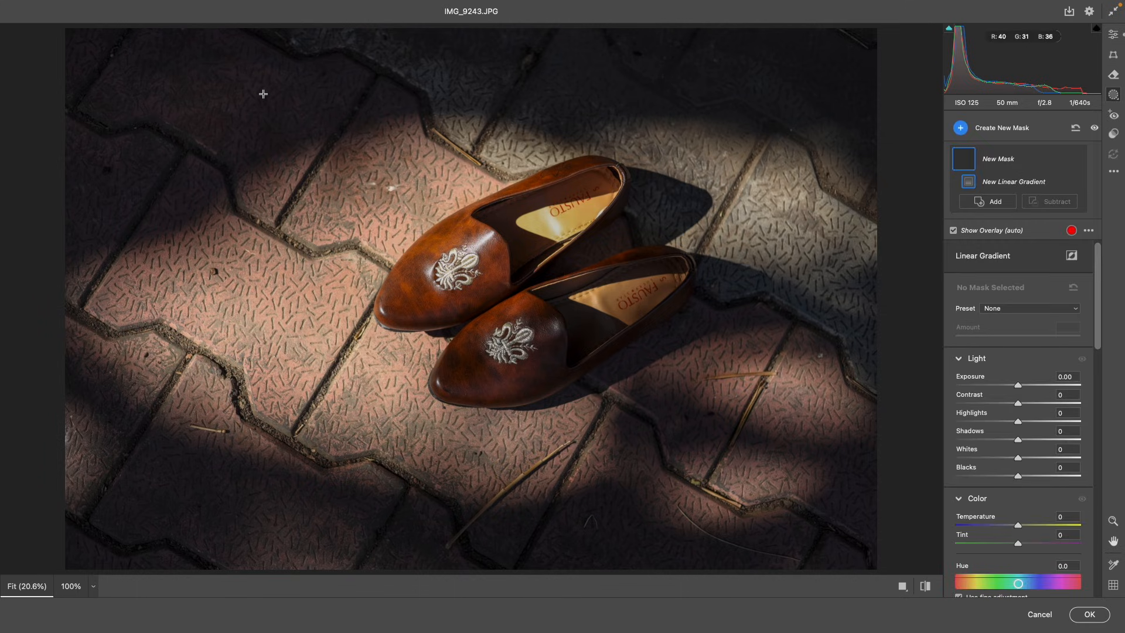
left_click_drag(116, 282, 646, 291)
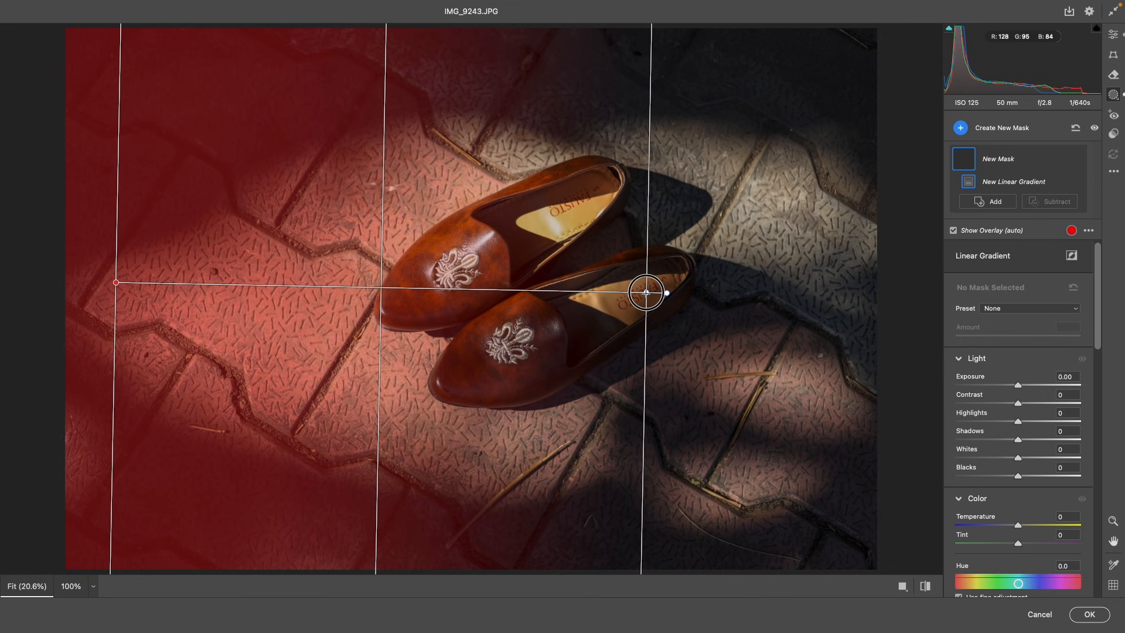
left_click_drag(1019, 530, 1050, 525)
mouse_move(1018, 387)
left_mouse_down()
mouse_move(1034, 385)
mouse_move(1031, 396)
left_mouse_up()
mouse_move(1009, 440)
left_mouse_down()
mouse_move(997, 435)
mouse_move(1009, 436)
left_mouse_up()
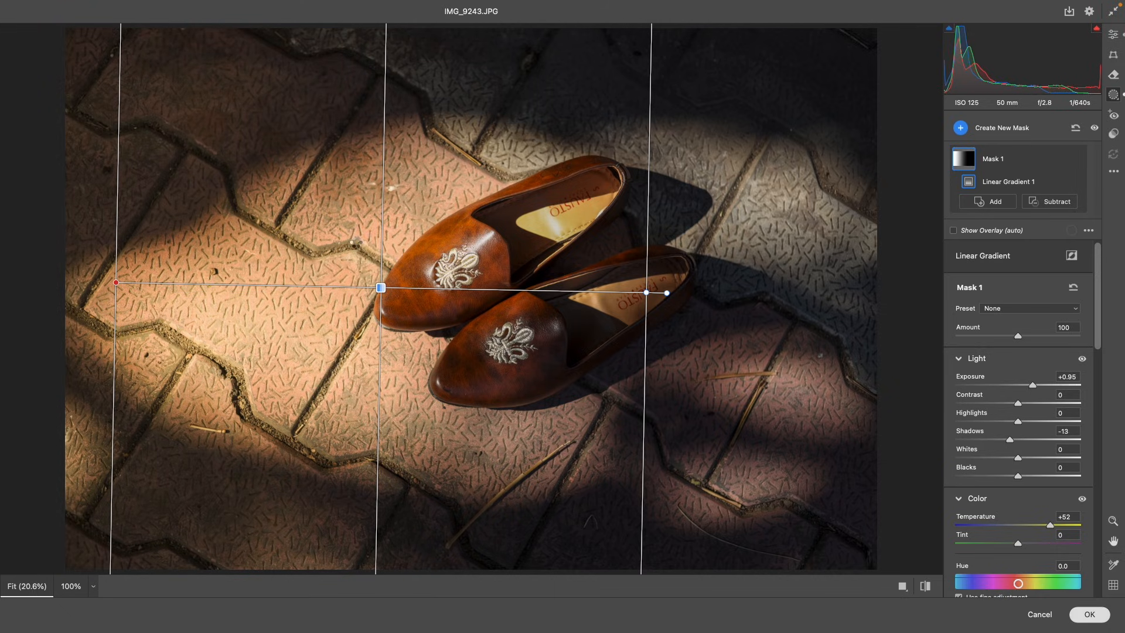
left_click(1089, 614)
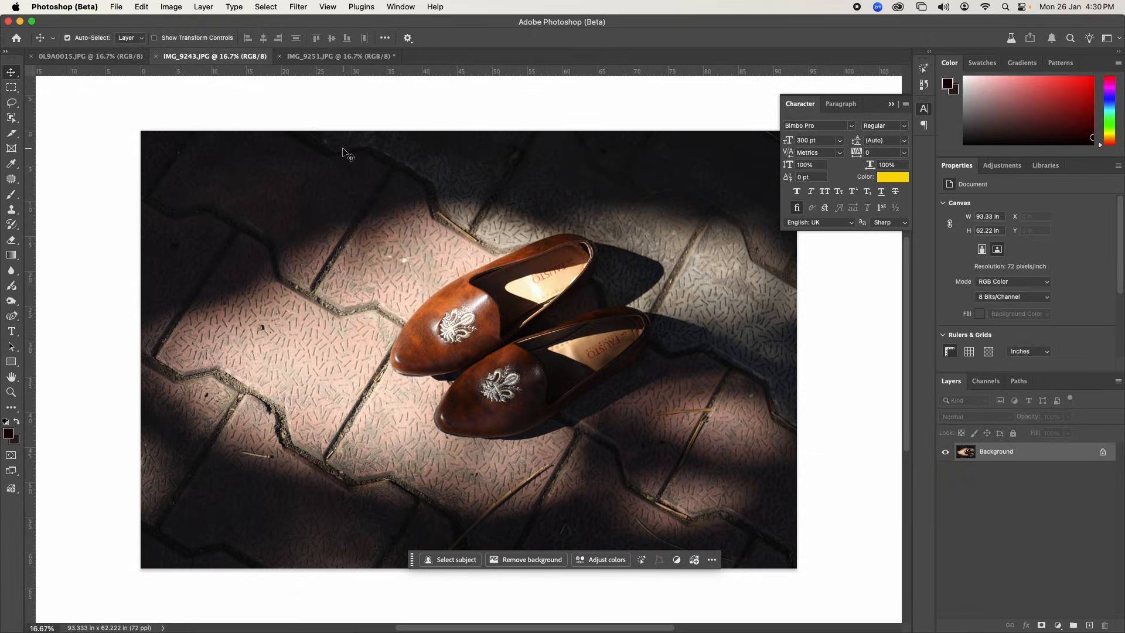
- Apply automatic Camera Raw Filter adjustments to the watch photo 0L9A0015.JPG and set its exposure to -1.55
left_click(104, 54)
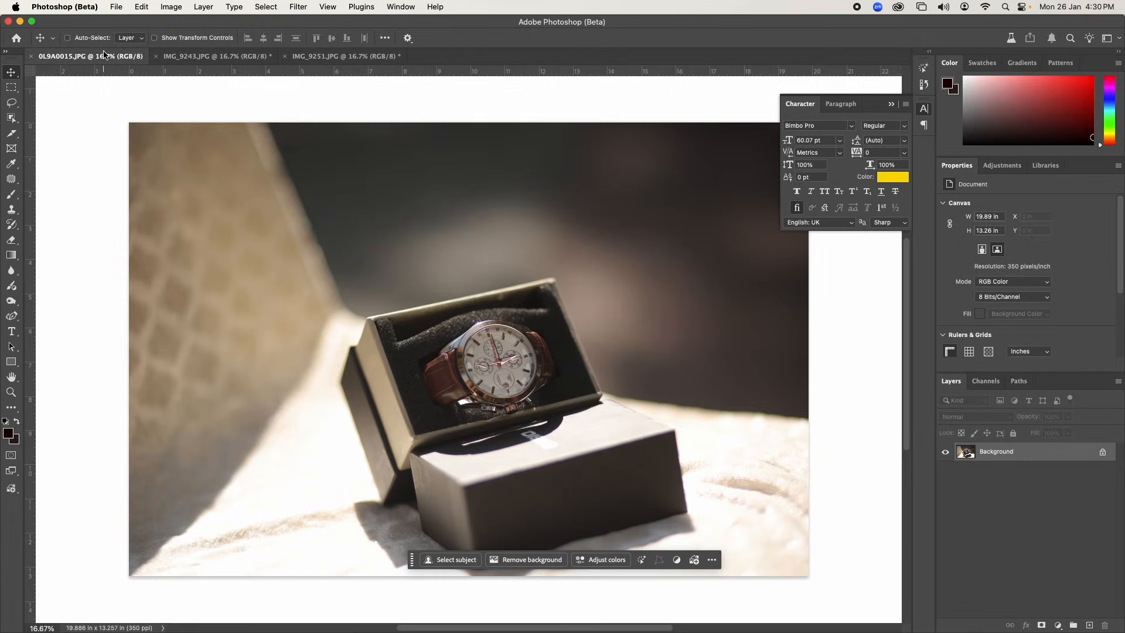
left_click(300, 8)
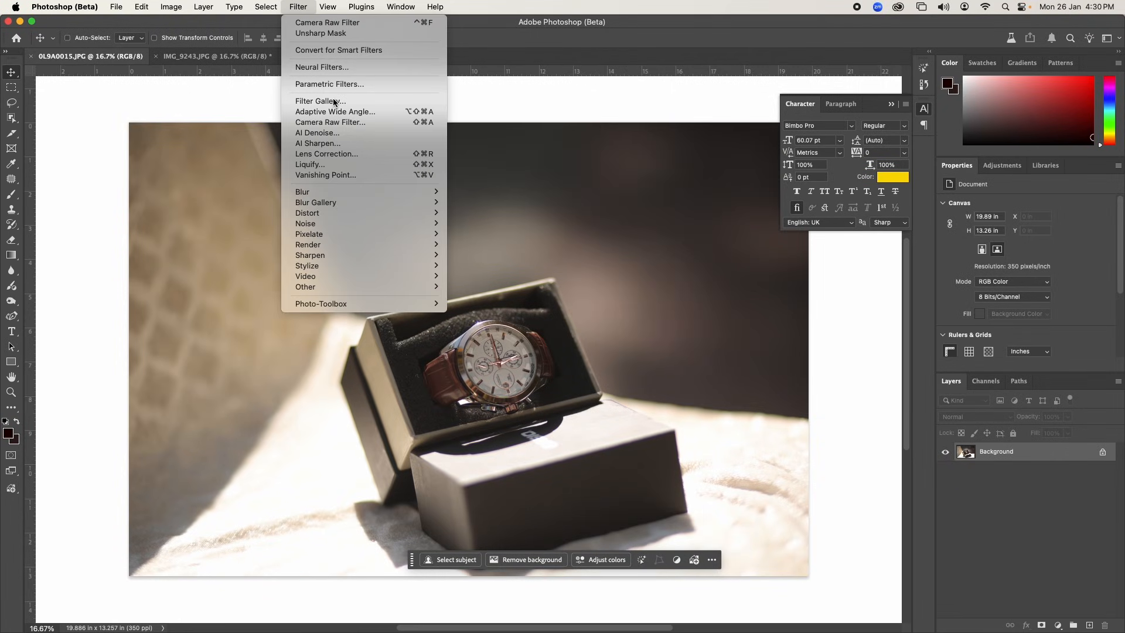
left_click(346, 124)
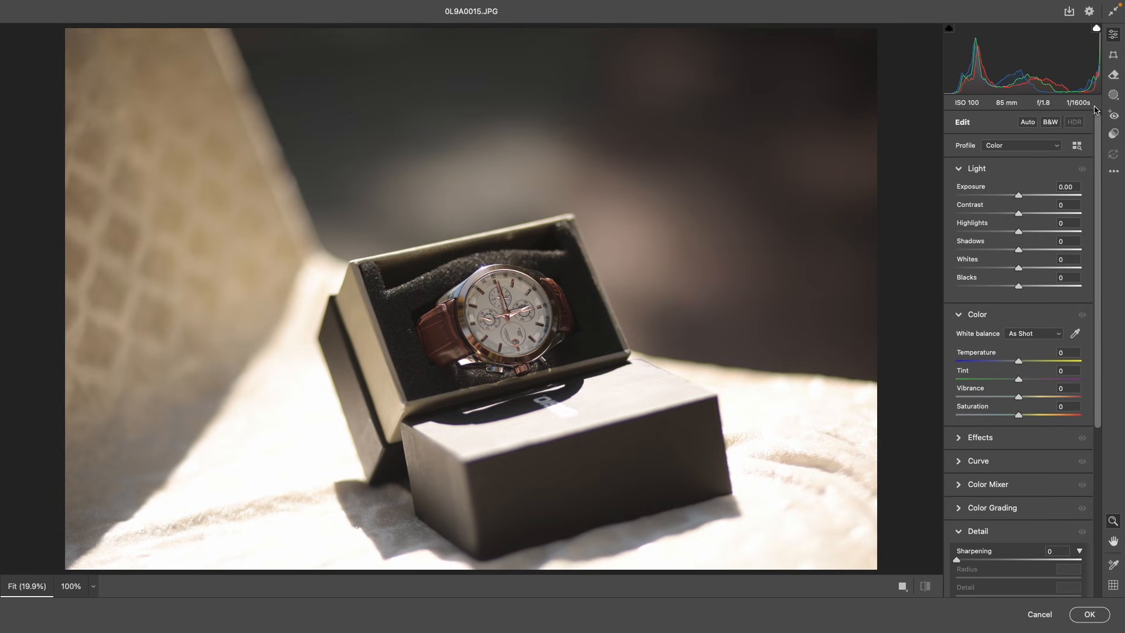
left_click(1027, 122)
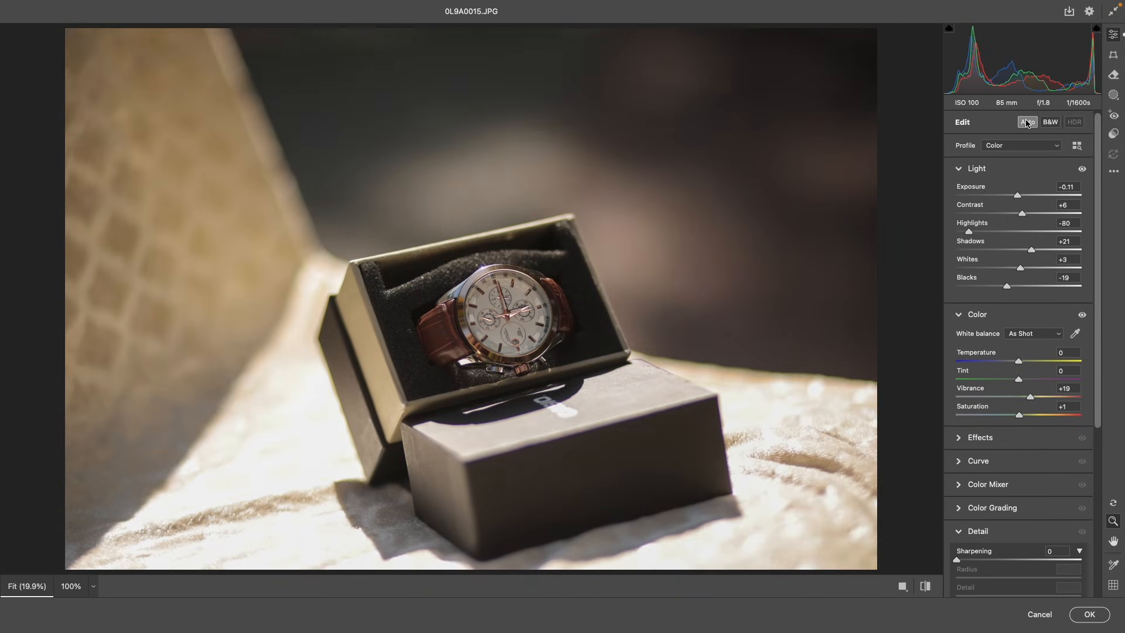
left_click_drag(1015, 199, 999, 195)
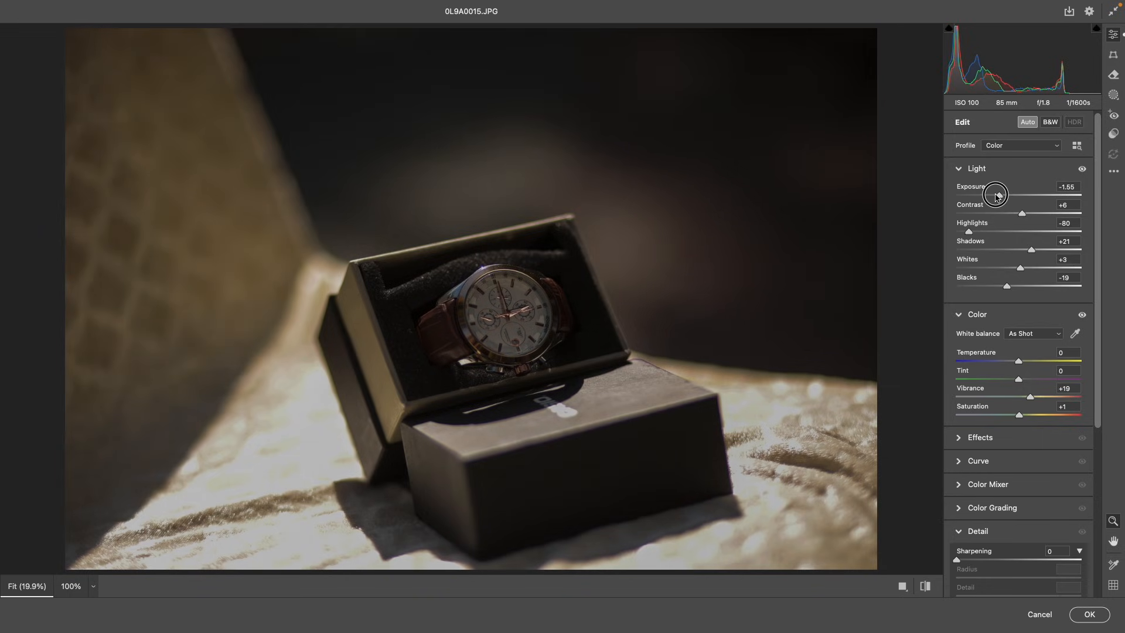
- Add an inverted radial gradient mask around the watch box and set its exposure to -0.90 to darken the surroundings
left_click(1113, 95)
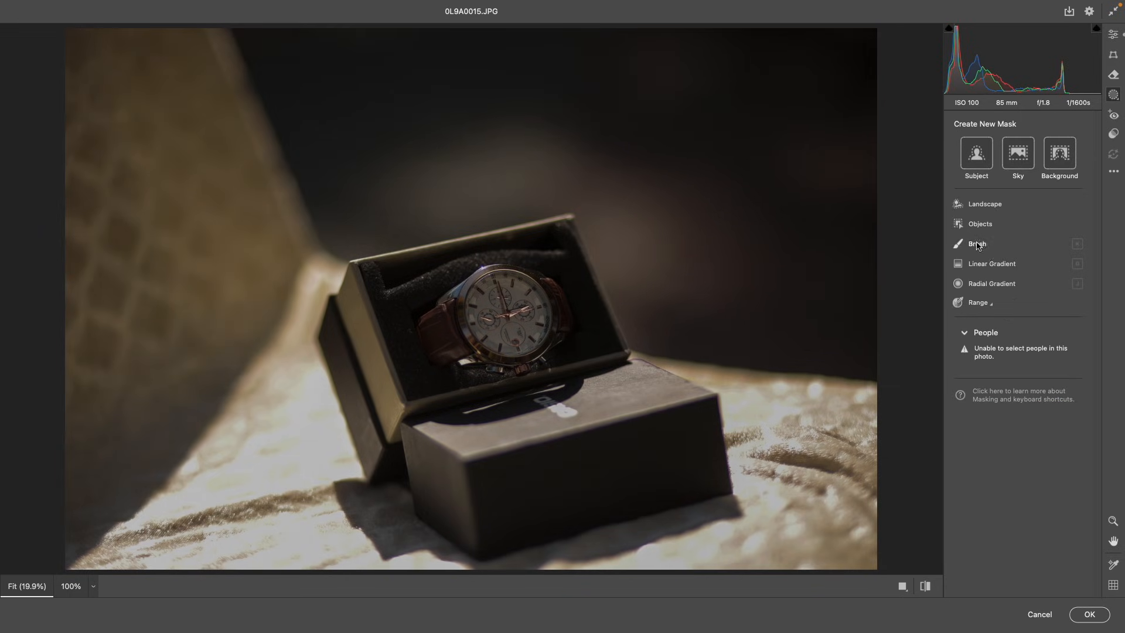
left_click(991, 283)
left_click_drag(512, 326, 645, 443)
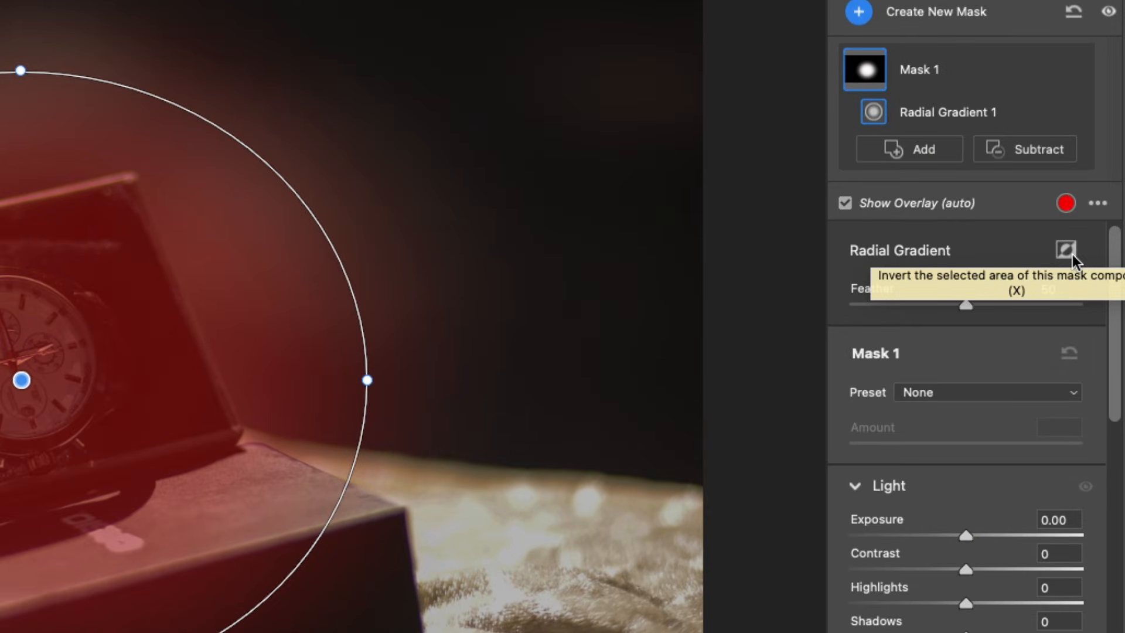
left_click(1068, 250)
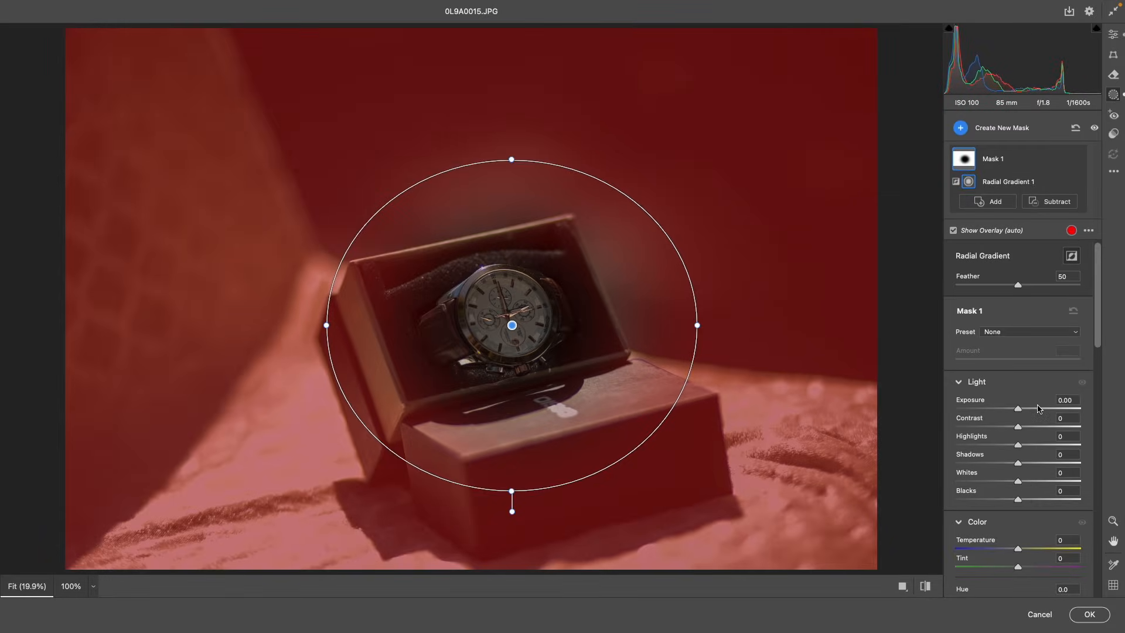
left_click_drag(1019, 411, 1005, 410)
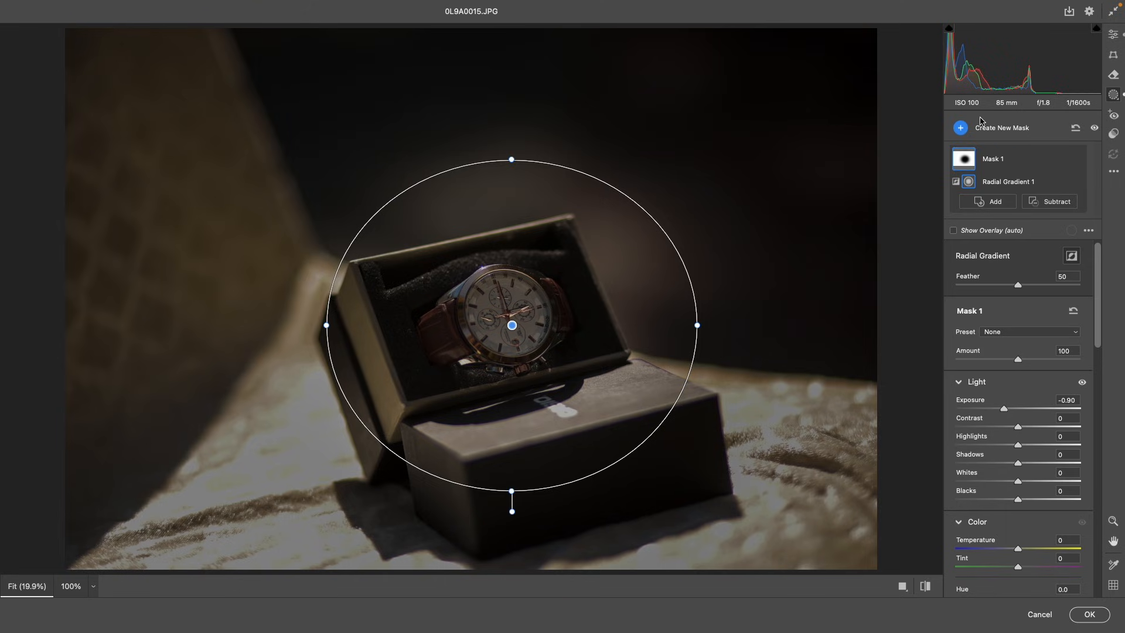
- Add a smaller radial gradient mask centred on the watch with raised exposure, texture +12 and clarity +21
left_click(959, 129)
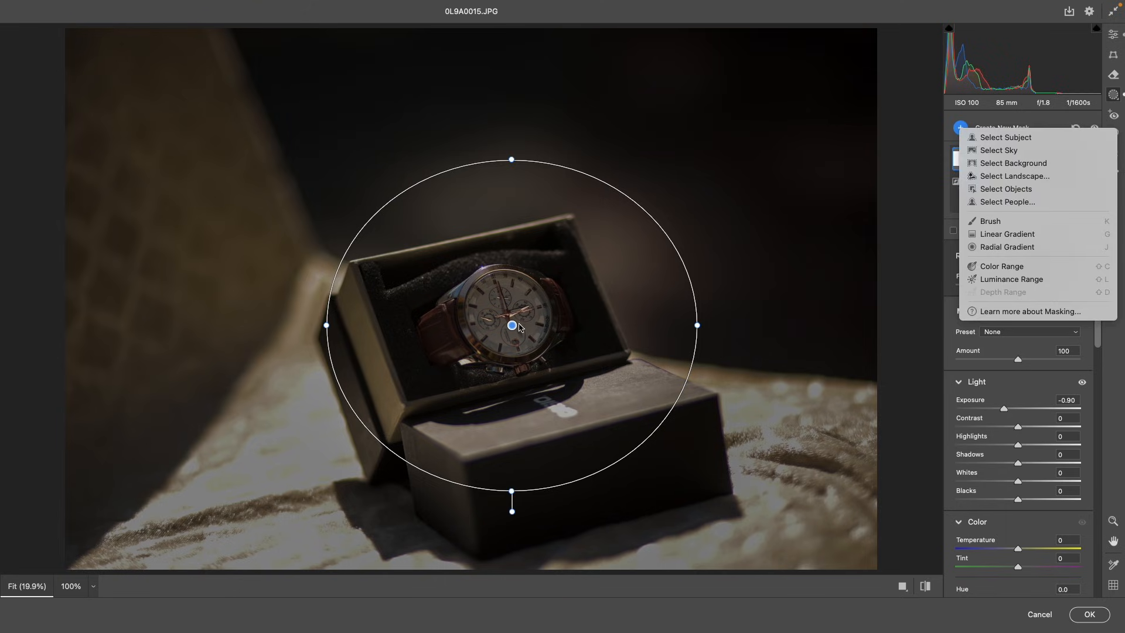
left_click(1007, 246)
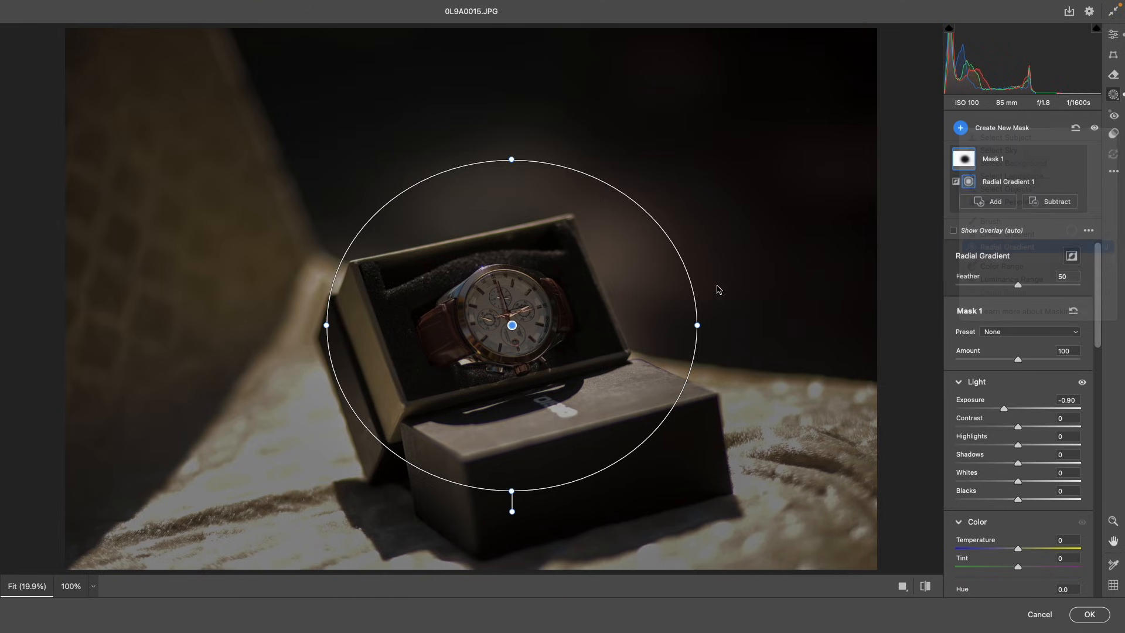
left_click_drag(514, 324, 599, 240)
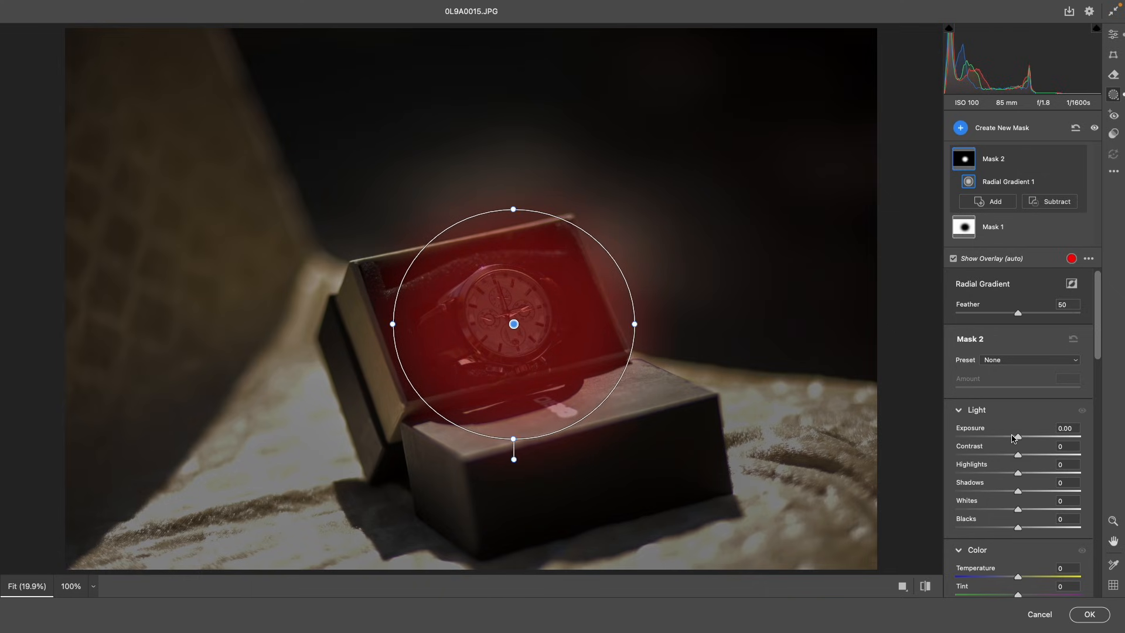
left_click_drag(1018, 439, 1043, 441)
left_click_drag(1099, 351, 1100, 444)
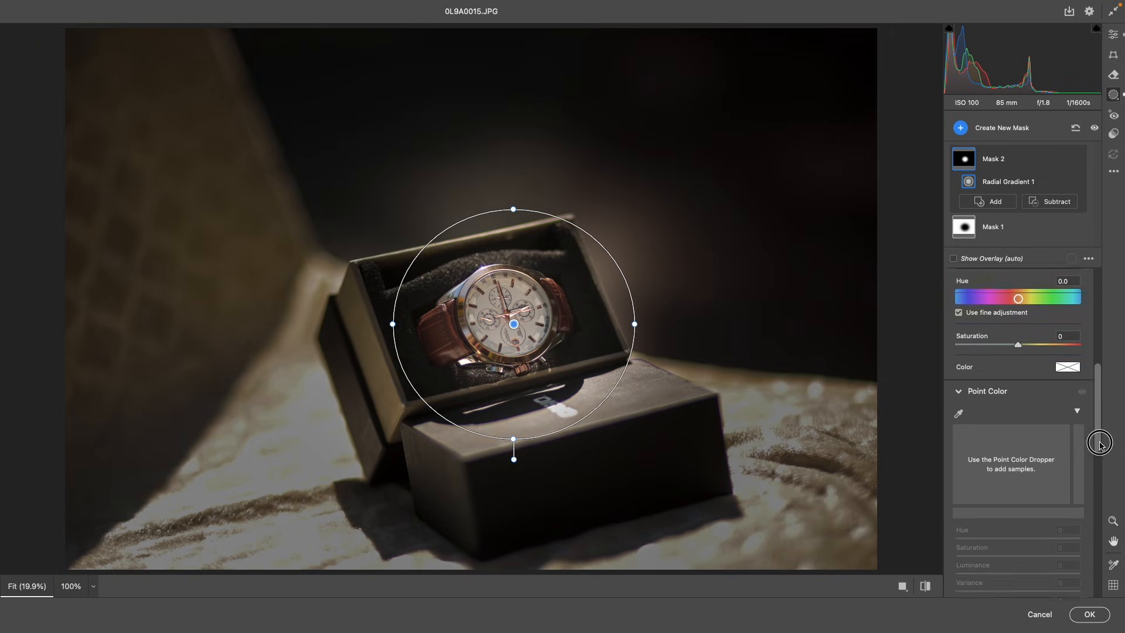
scroll(1100, 443, "down", 5)
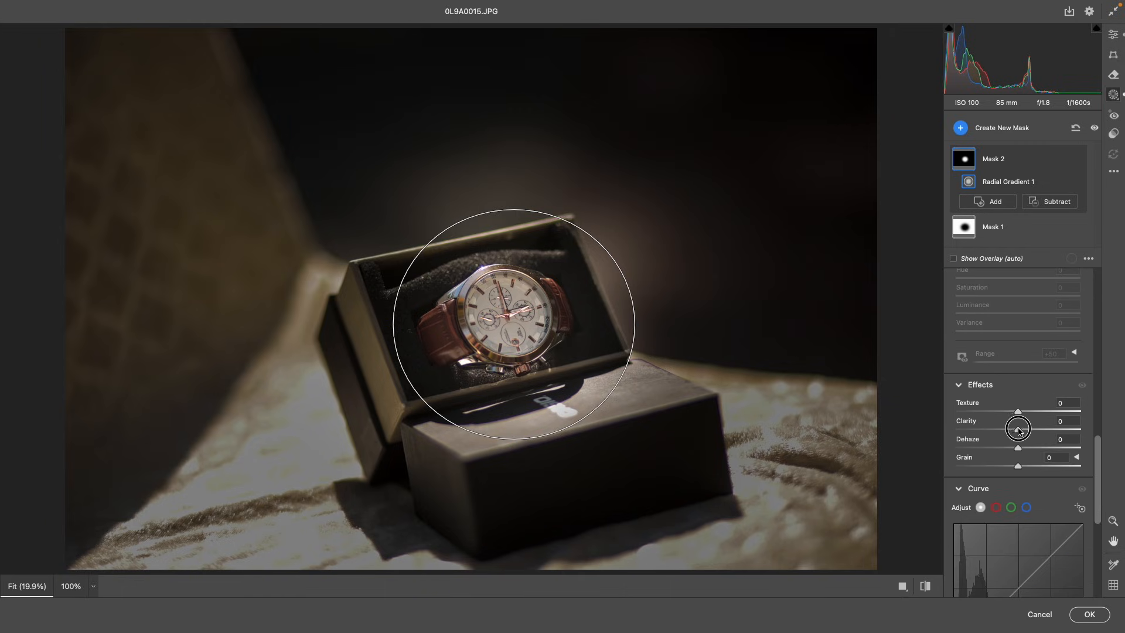
mouse_move(1018, 430)
left_mouse_down()
mouse_move(1031, 431)
mouse_move(1027, 414)
left_mouse_up()
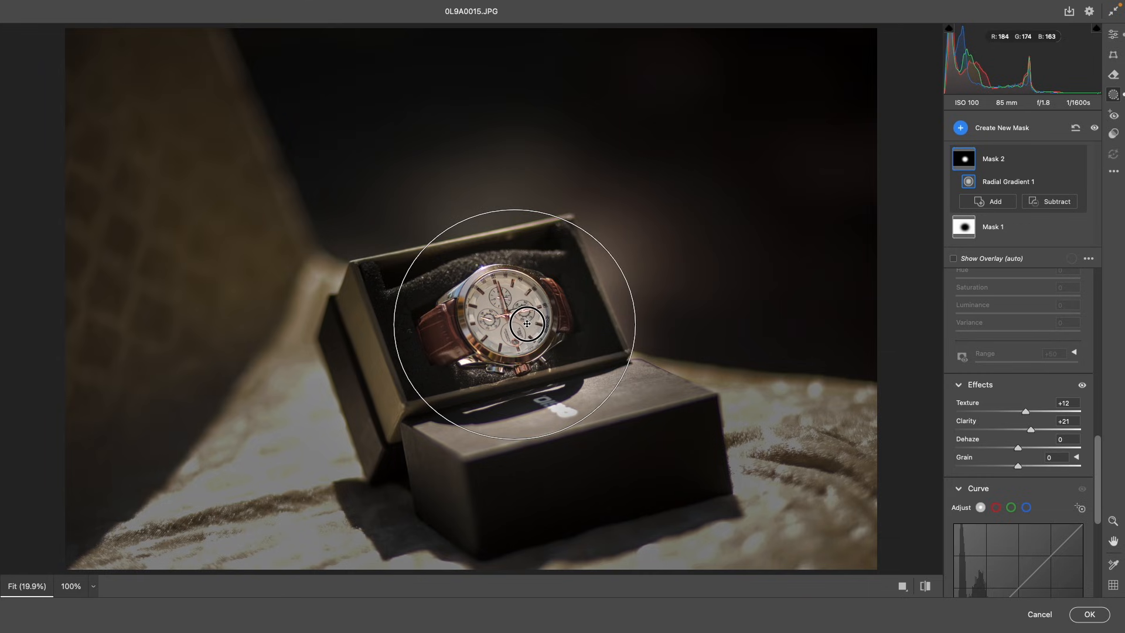
left_click_drag(525, 326, 513, 315)
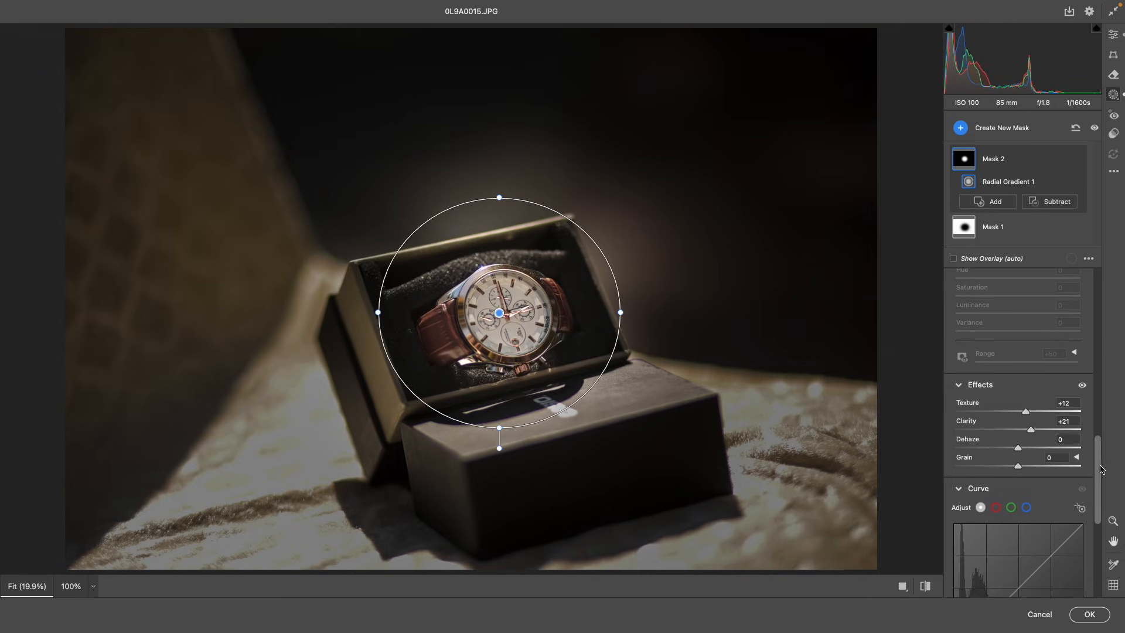
- Reshape Mask 1's curve by lifting the black point to output 47 and placing a midpoint at input 116, output 91
left_click_drag(1100, 472, 1100, 539)
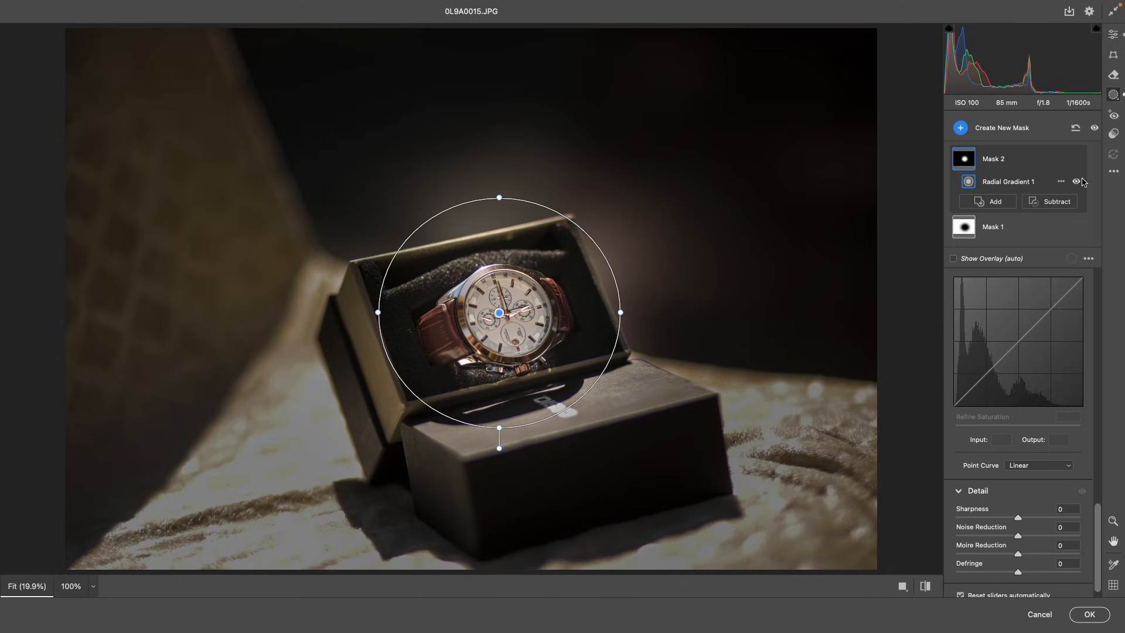
left_click(992, 227)
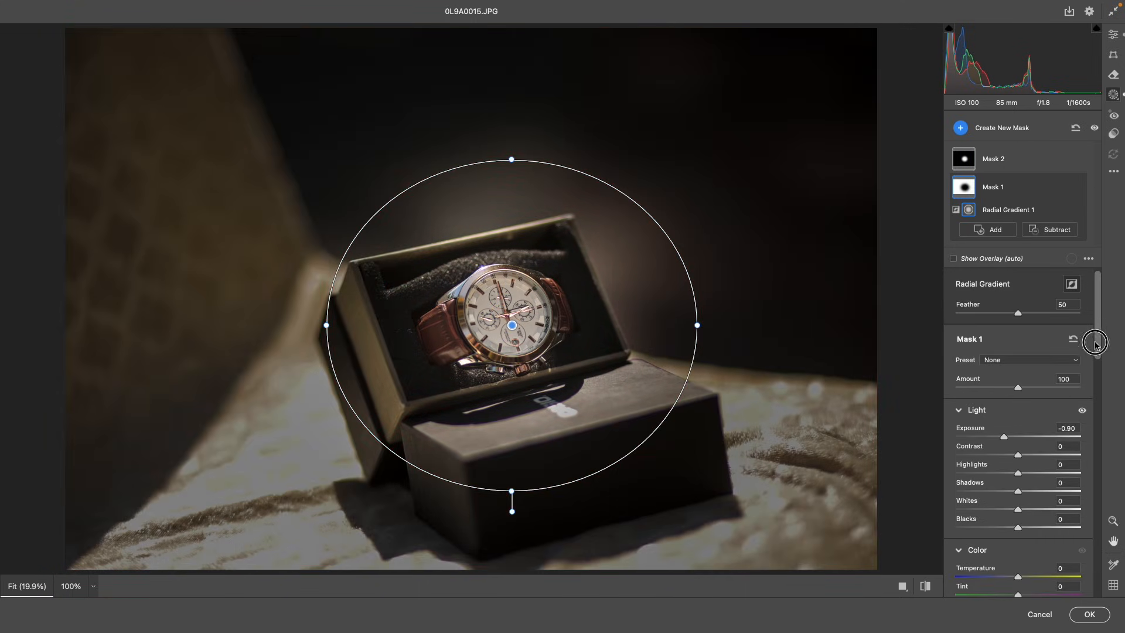
left_click_drag(1096, 344, 1098, 551)
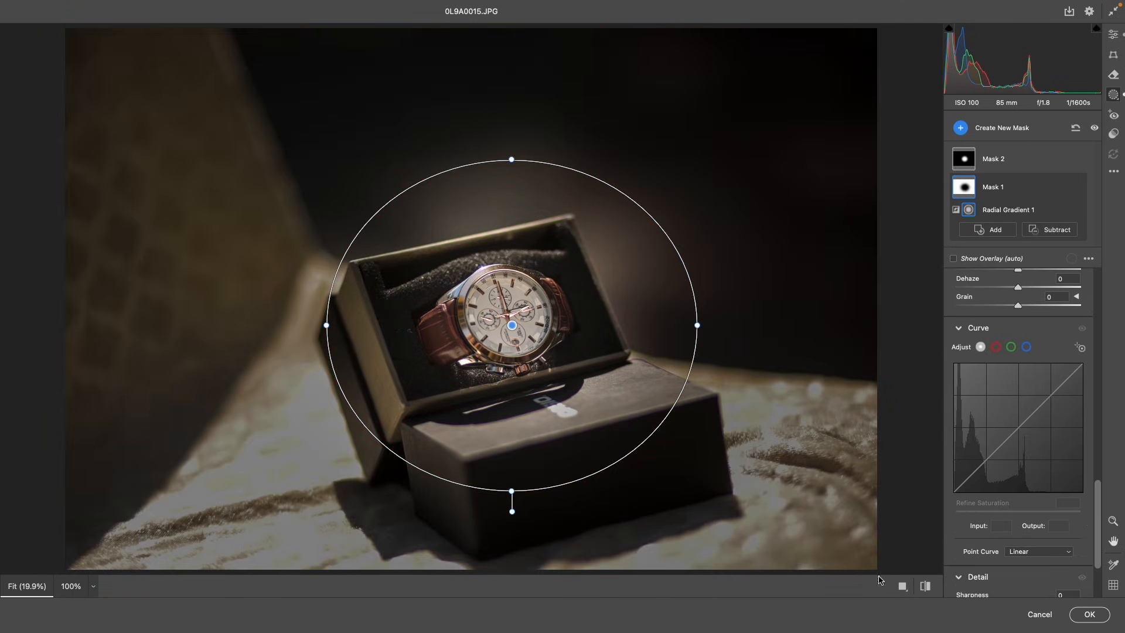
left_click_drag(955, 492, 940, 466)
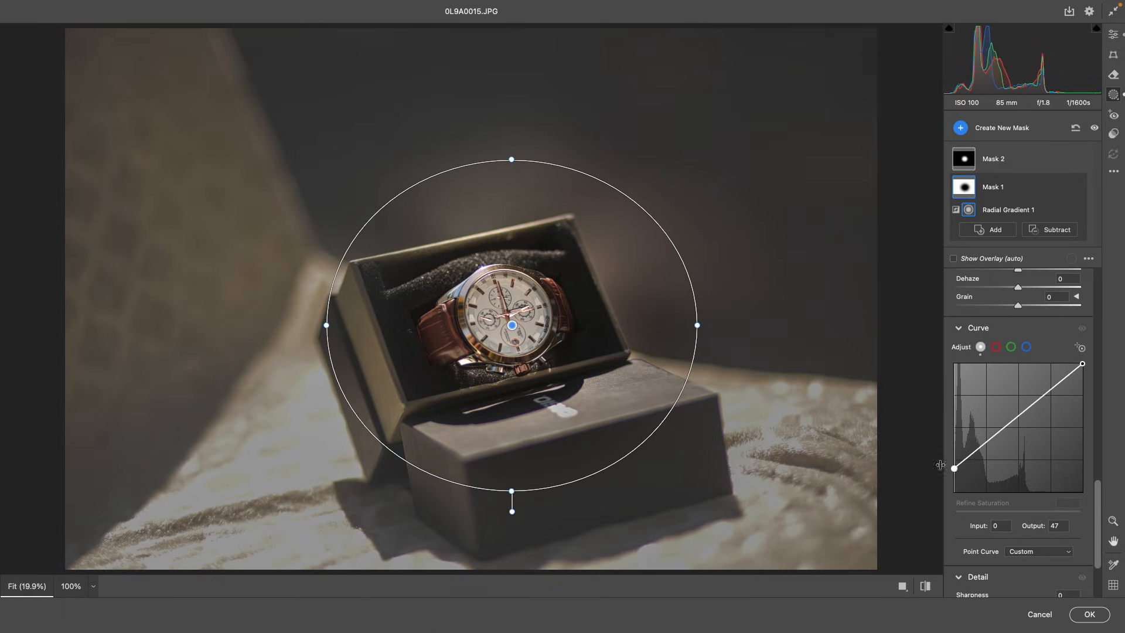
left_click_drag(1005, 428, 1013, 446)
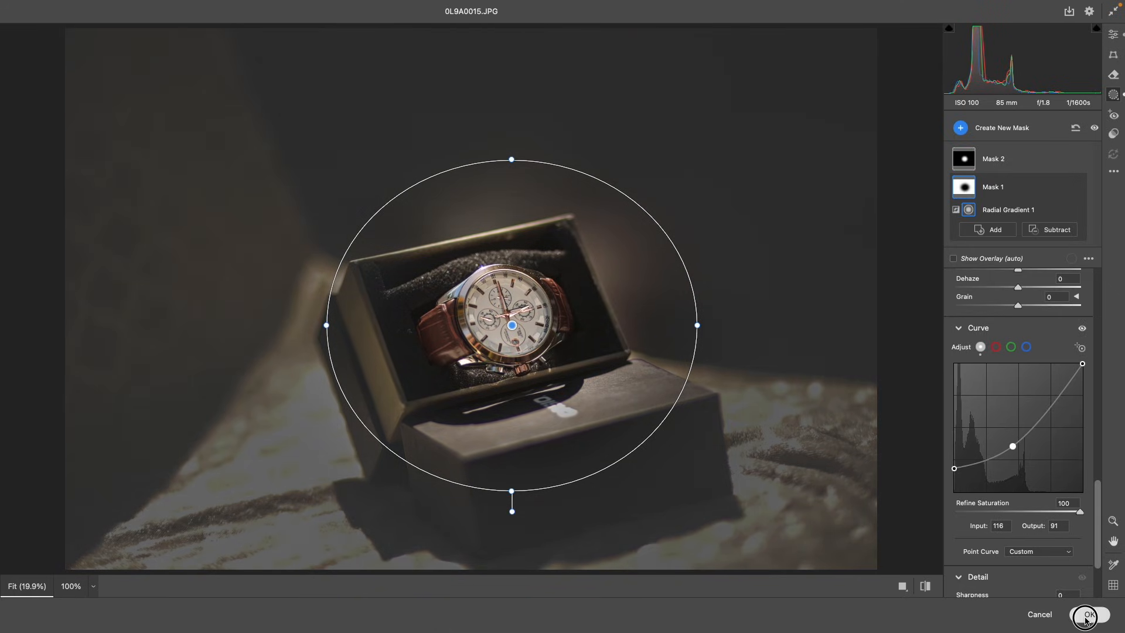
- Apply the Camera Raw Filter and compare the watch photo with and without the edits, with the interface panels hidden
key("q")
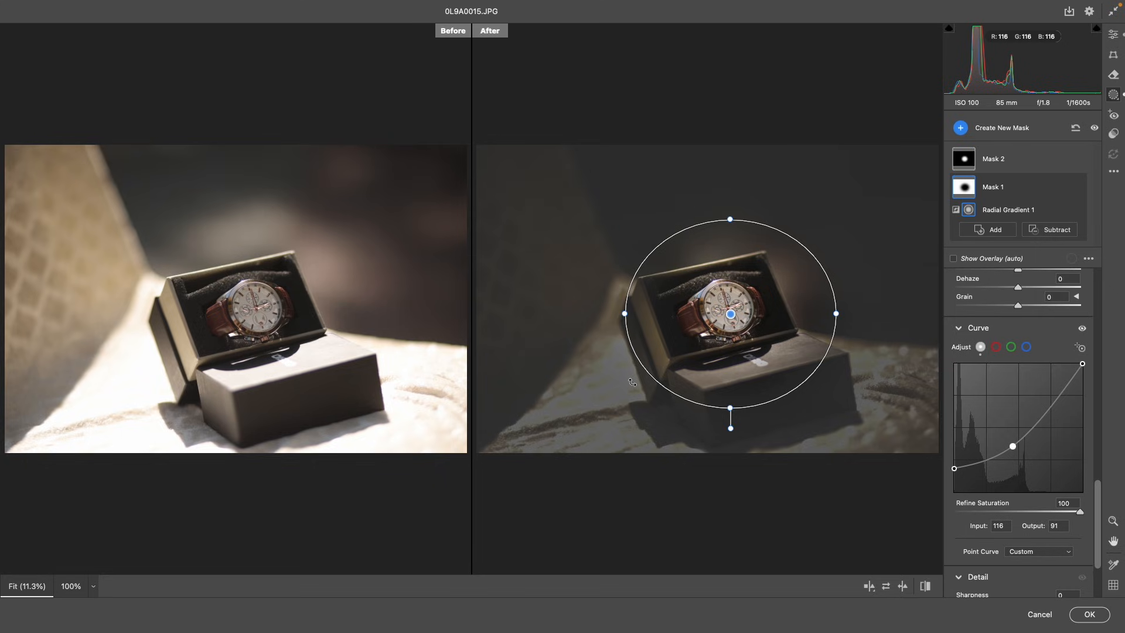
left_click(1090, 615)
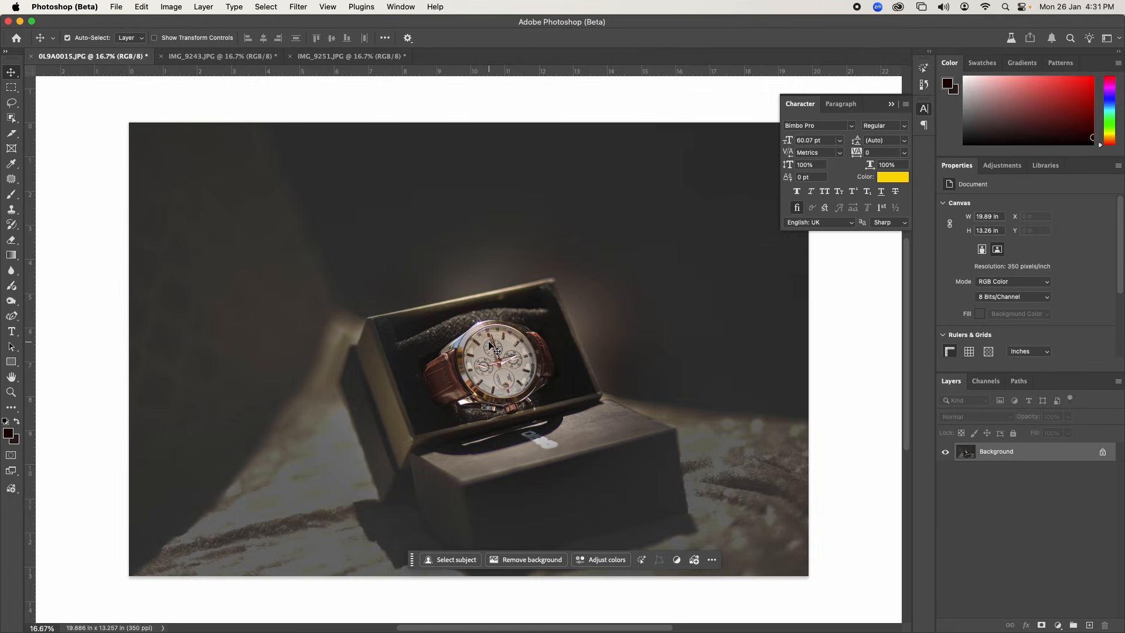
key("super+z")
key("super+shift+z")
key("super+minus")
key("Tab")
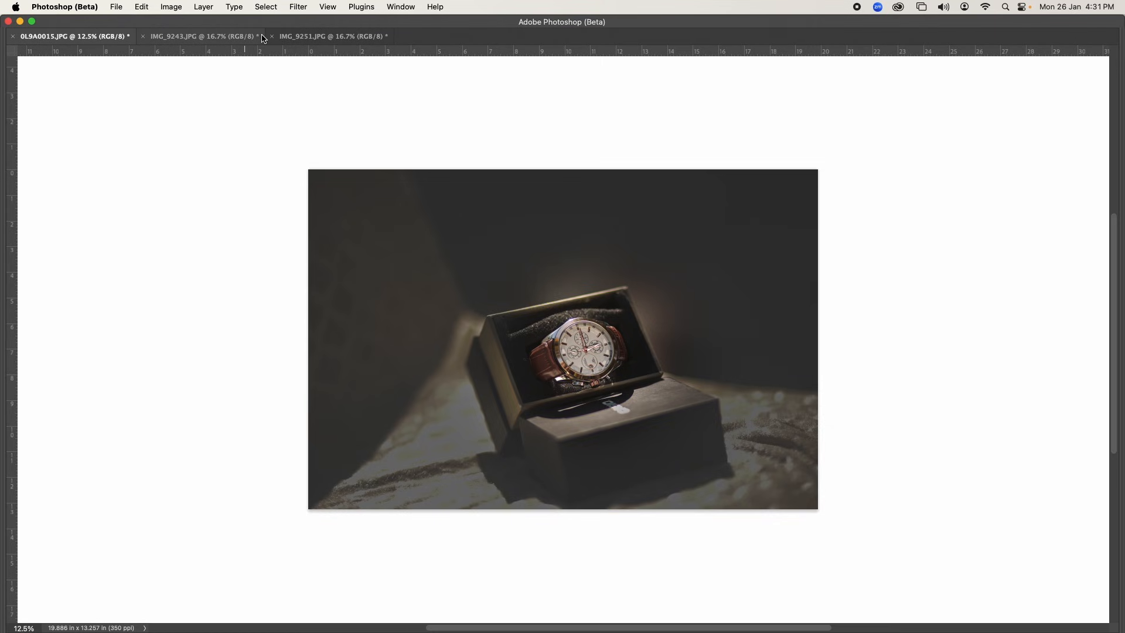
- Create a new document named GROOM, 36 x 12 inches at 300 pixels/inch, in RGB Color with a white background
left_click(114, 11)
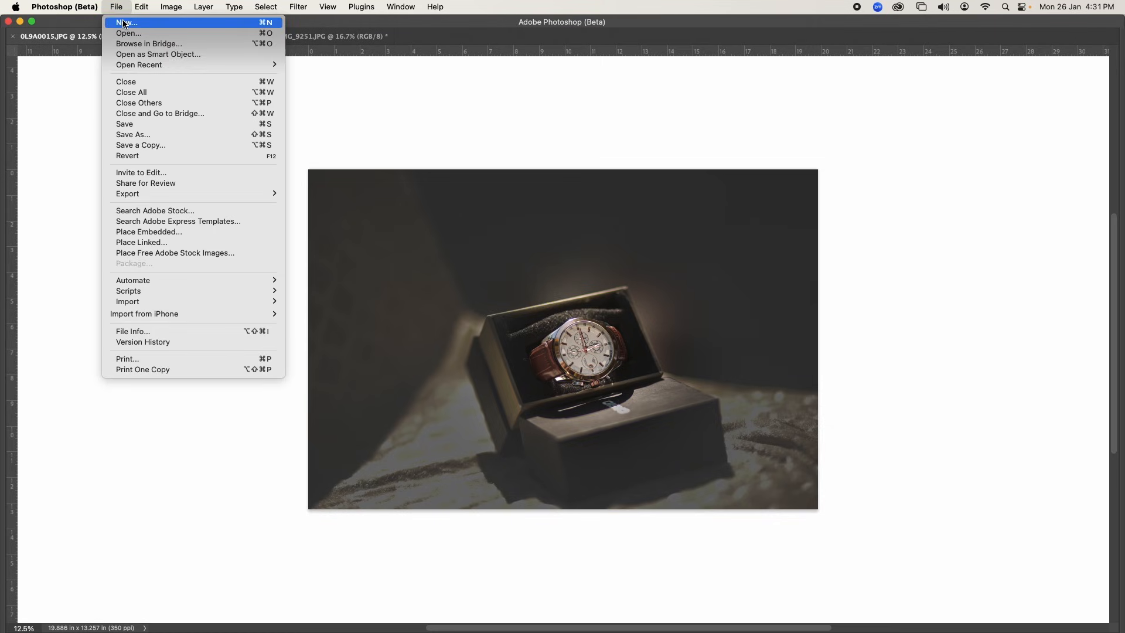
left_click(122, 22)
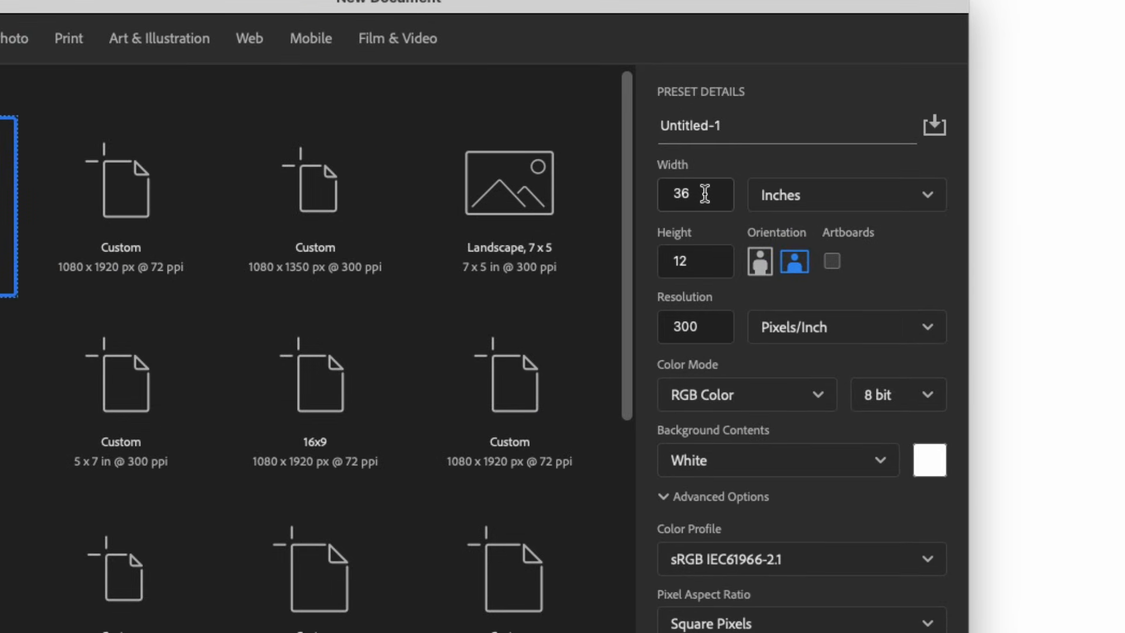
left_click(705, 194)
left_click(706, 261)
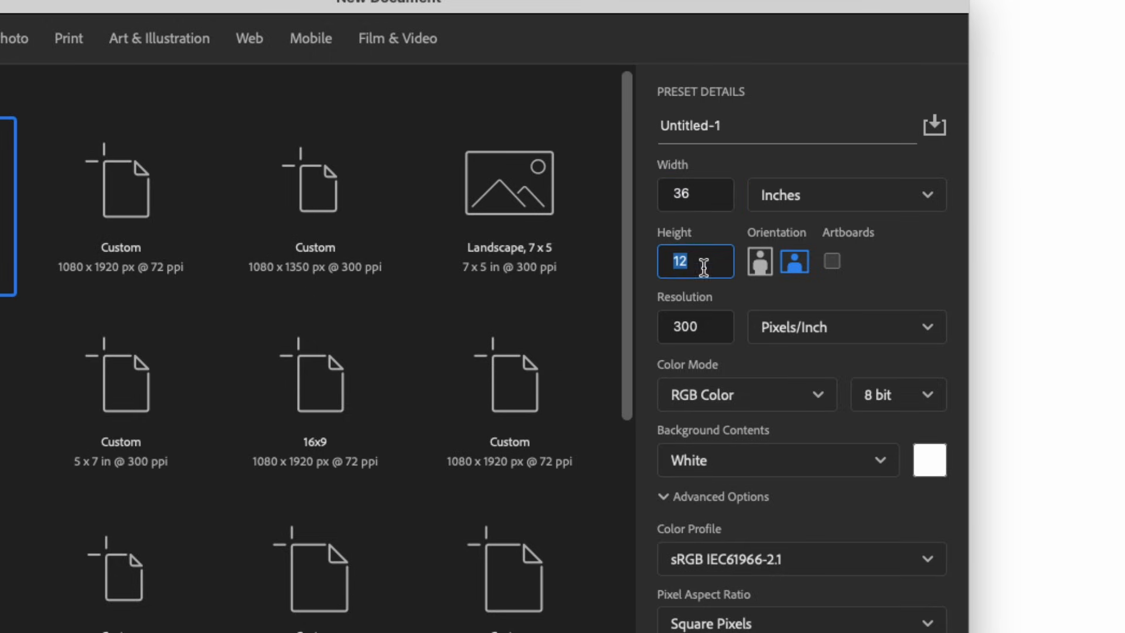
left_click(707, 325)
left_click_drag(741, 119, 648, 113)
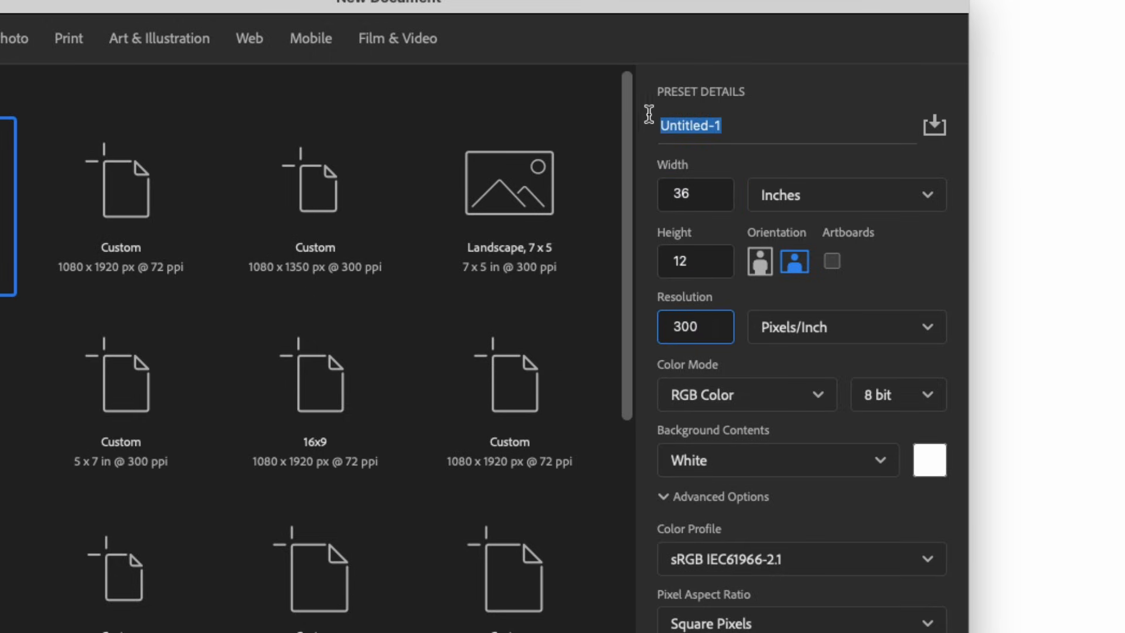
type("GRR")
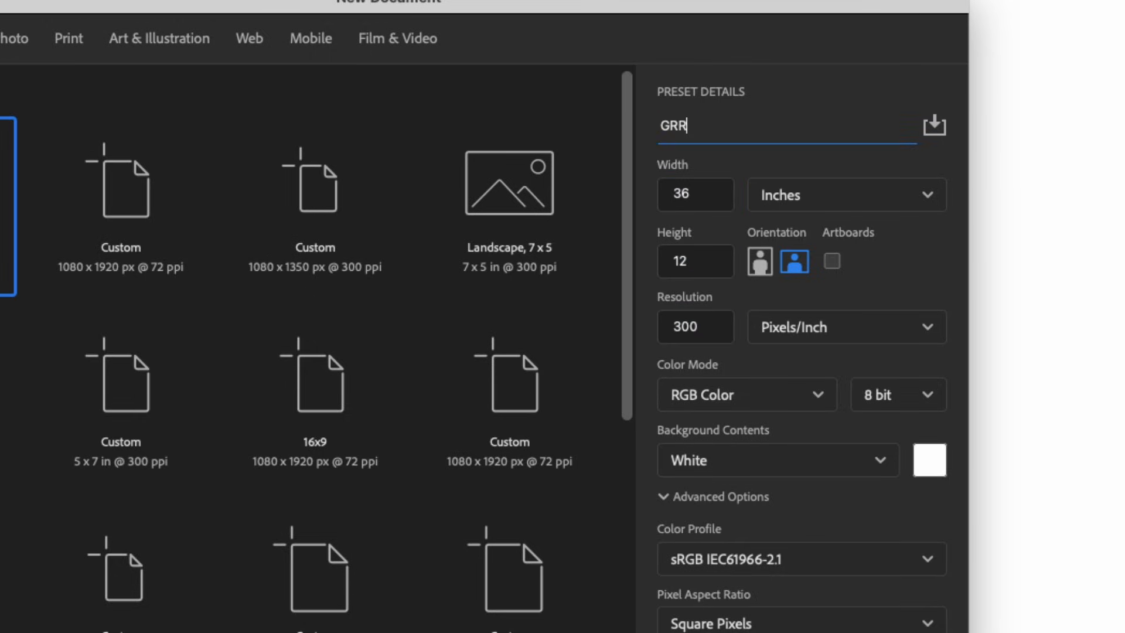
type("OOM")
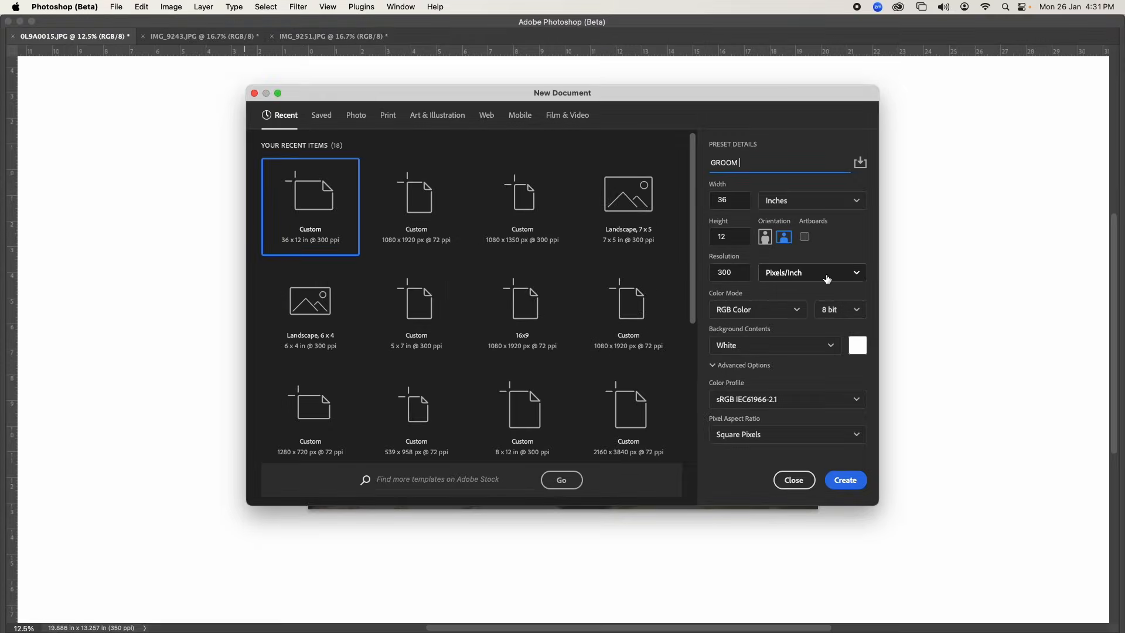
left_click(847, 480)
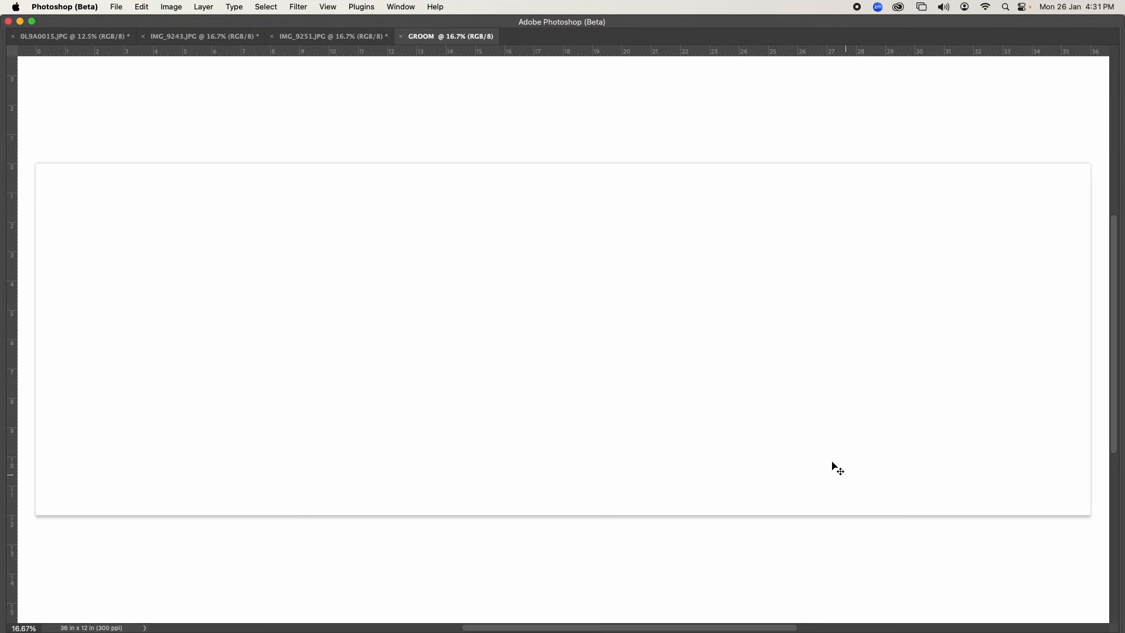
- Set the area surrounding the GROOM canvas to the default color and fit the whole spread in view
right_click(719, 95)
left_click(745, 103)
right_click(741, 106)
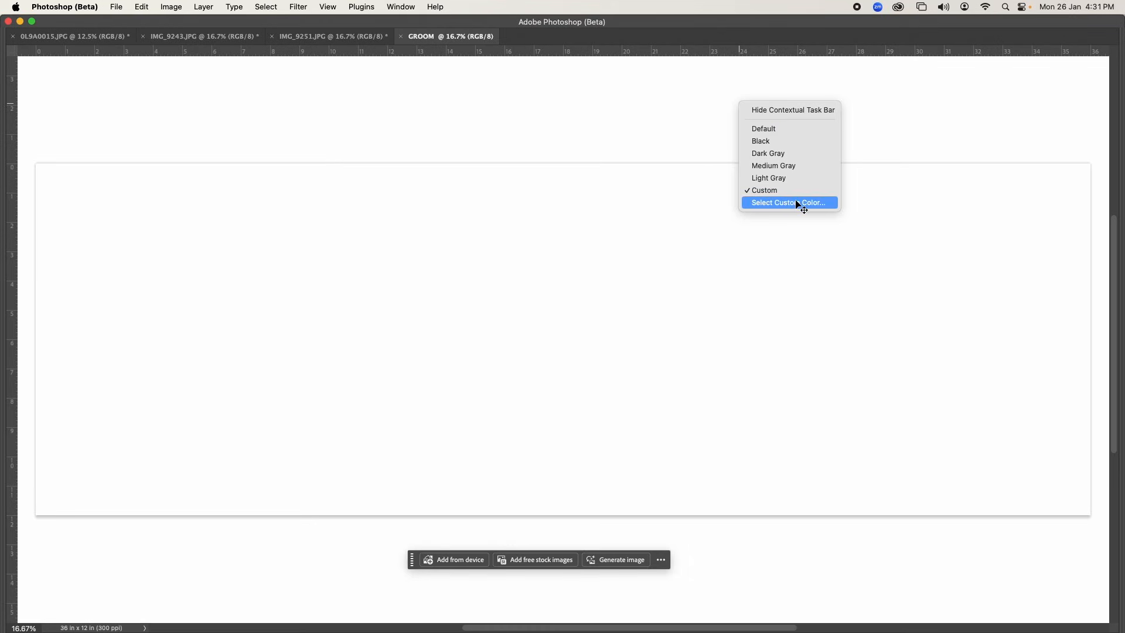
left_click(780, 128)
scroll(728, 202, "down", 3)
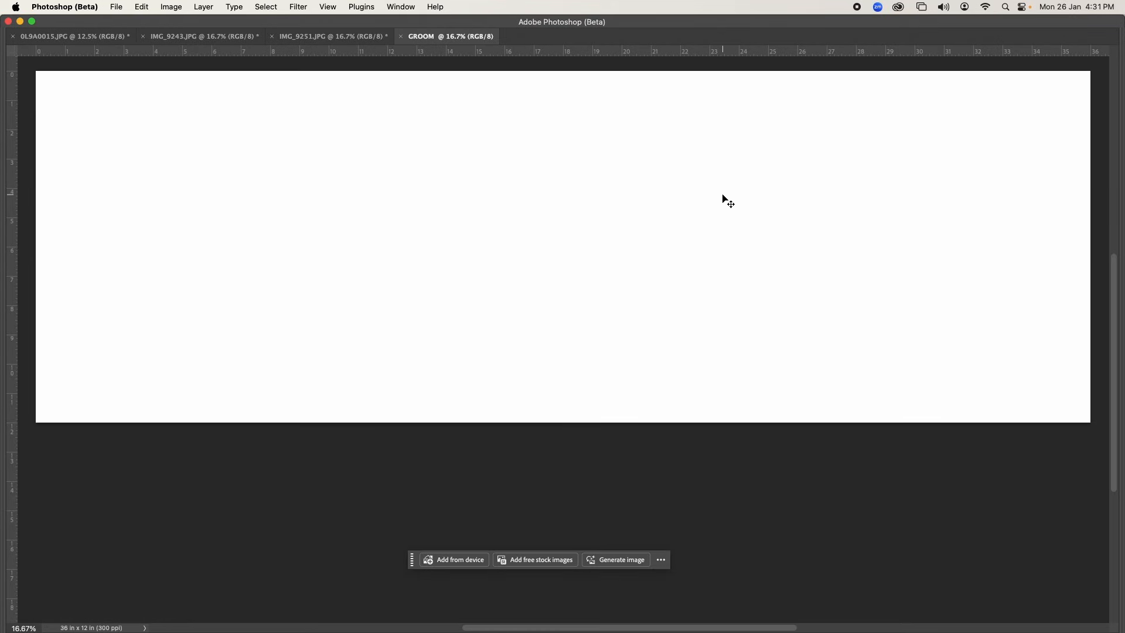
key("super+minus")
key("super+minus")
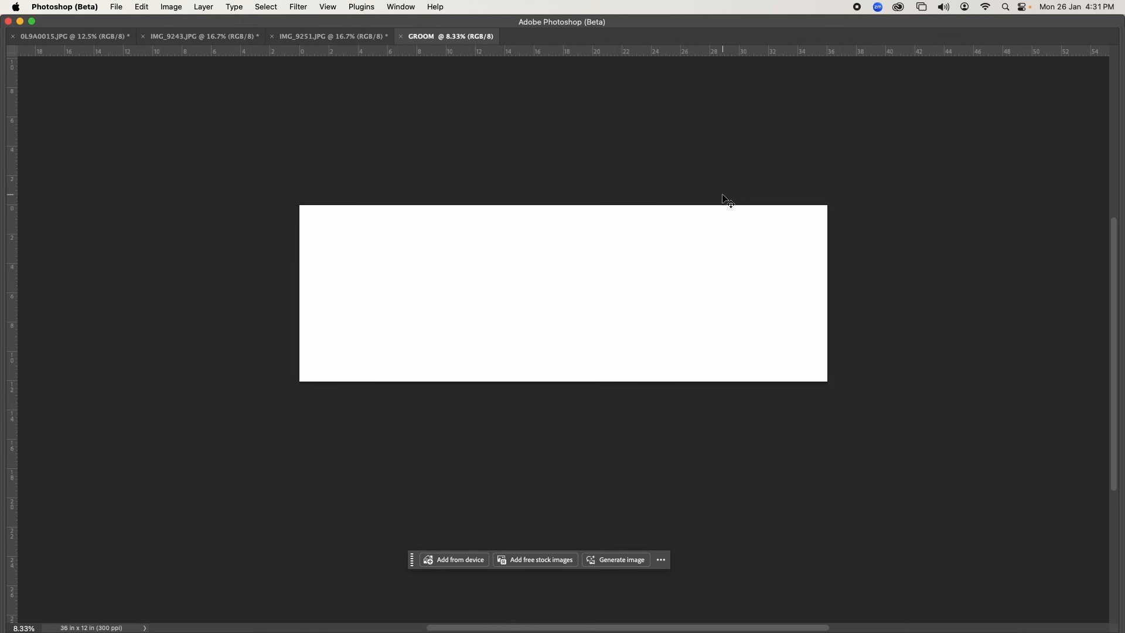
left_click_drag(575, 227, 531, 277)
- Copy the turban photo IMG_9251.JPG into the GROOM document and scale it to cover the spread's right half at full height
left_click(334, 36)
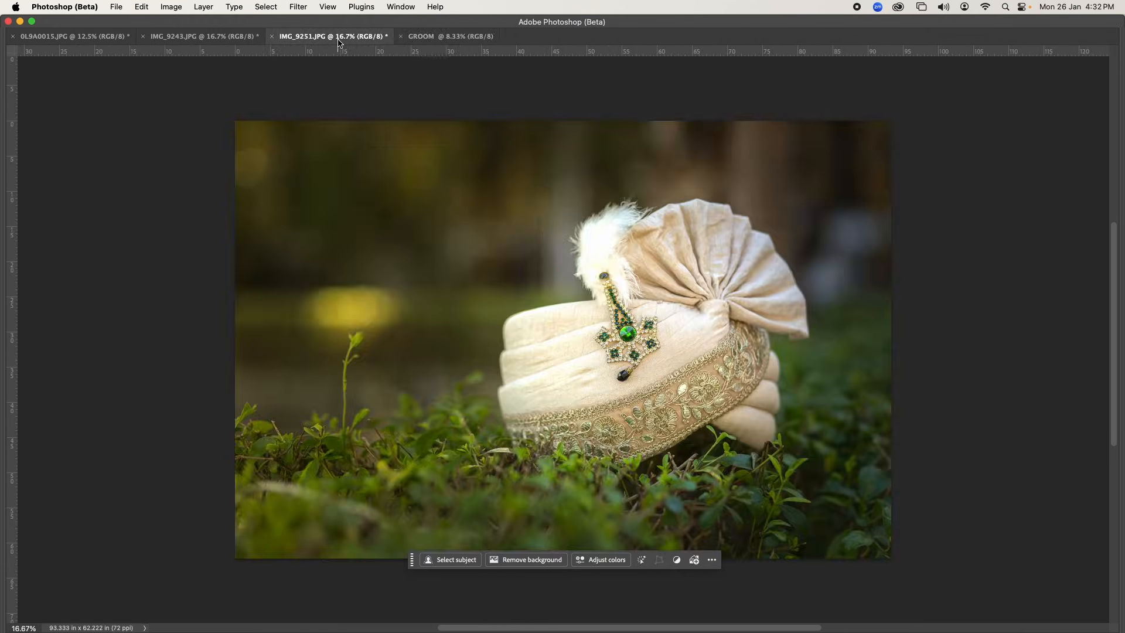
left_click_drag(472, 46, 637, 340)
key("super+t")
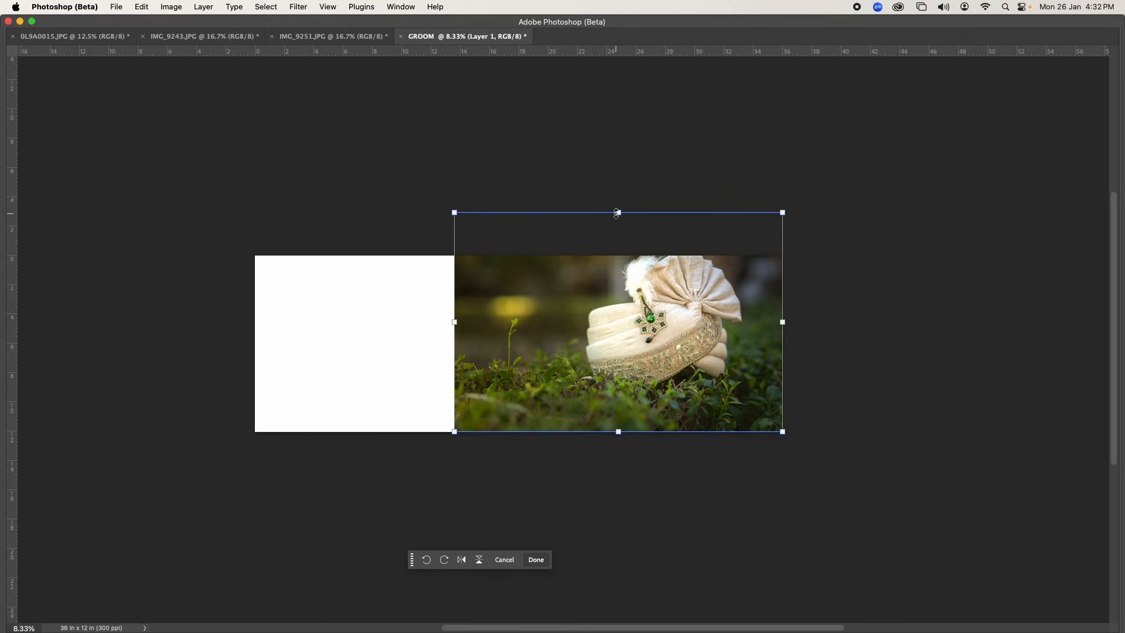
left_click_drag(617, 213, 629, 257)
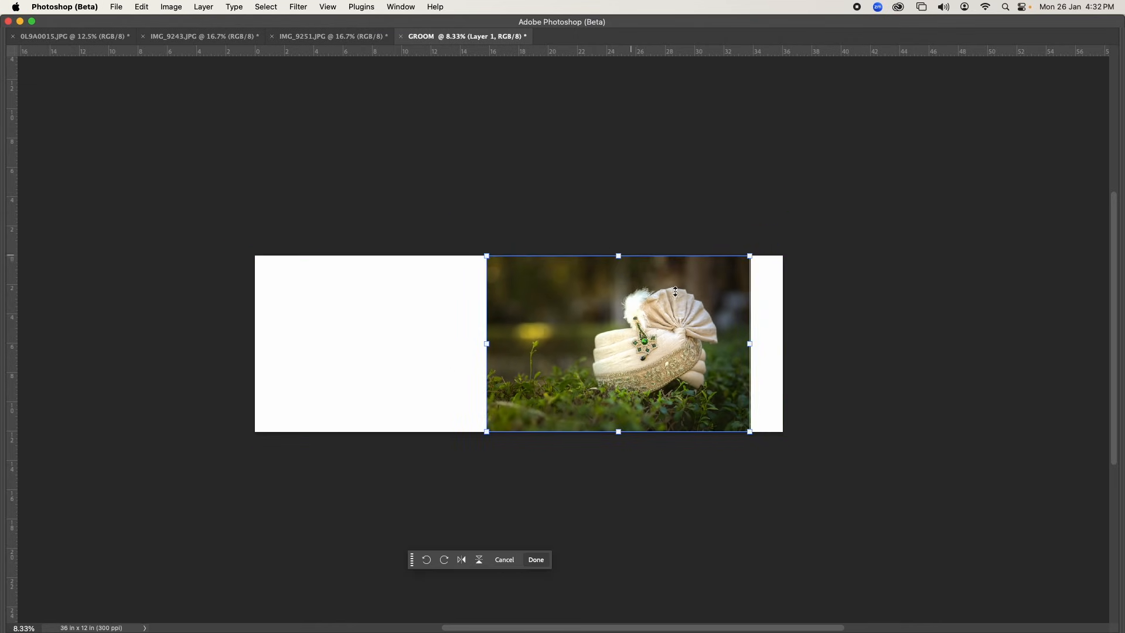
left_click_drag(748, 346, 771, 348)
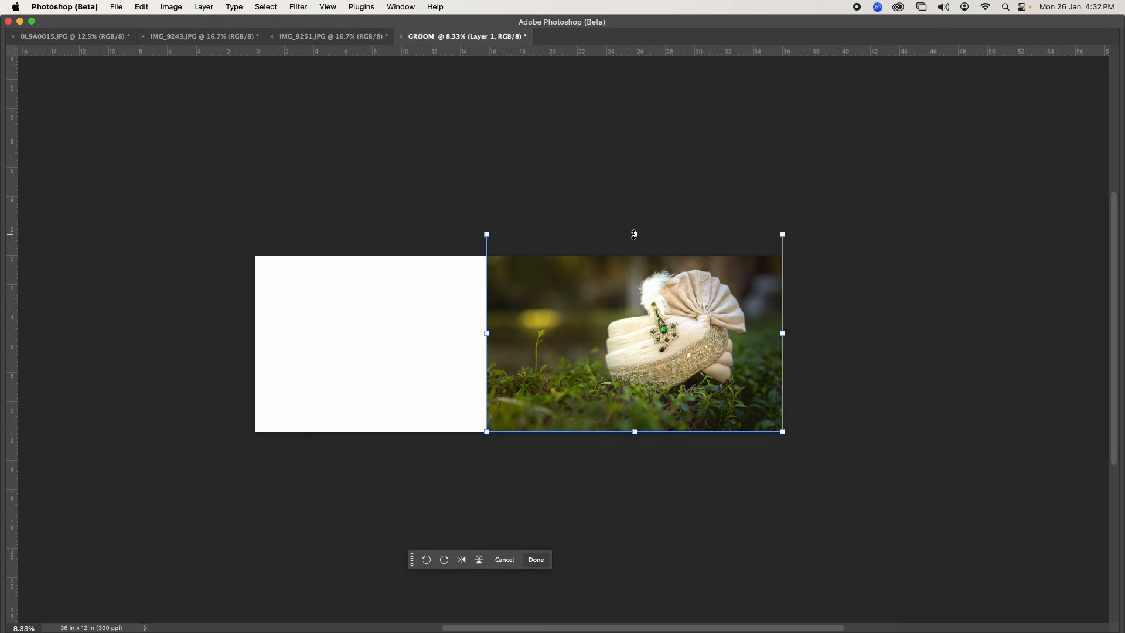
left_click_drag(634, 235, 635, 237)
left_click_drag(491, 237, 512, 252)
left_click_drag(783, 342, 797, 345)
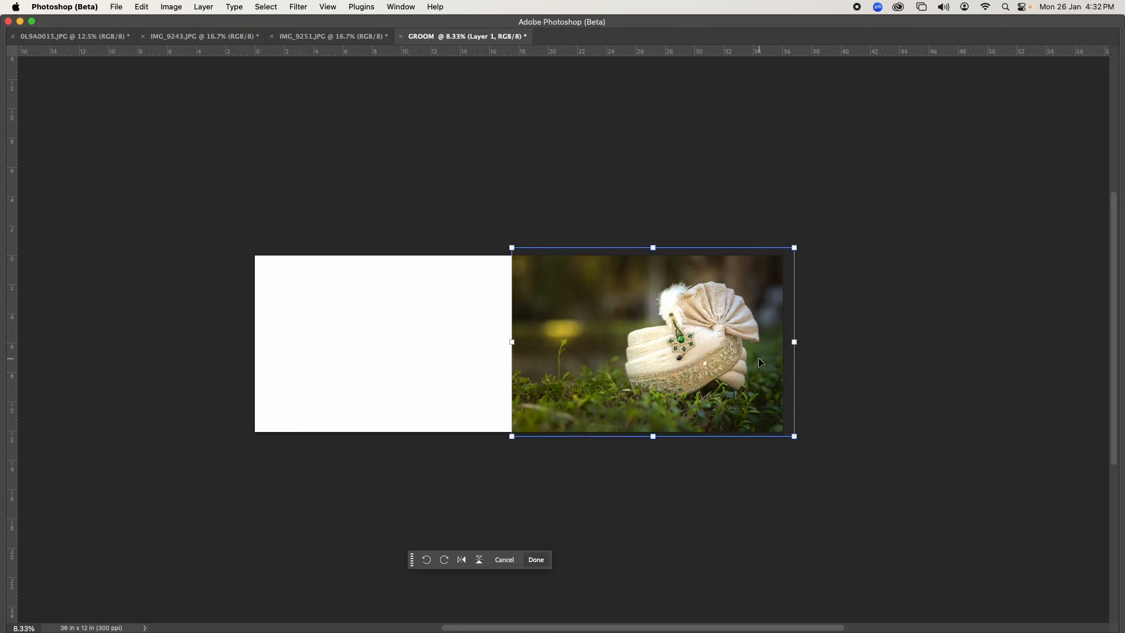
key("Return")
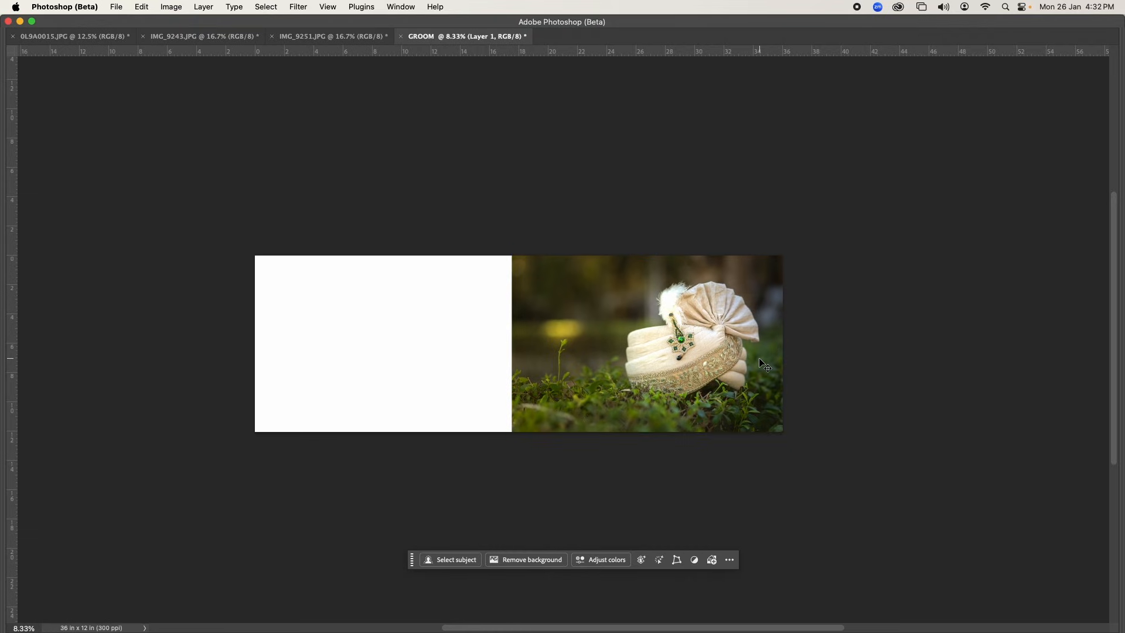
- Fill the empty left half of the spread, slightly overlapping the turban photo, using Generative Fill with Firefly Fill & Expand (beta) and no prompt
left_click_drag(234, 266, 529, 444)
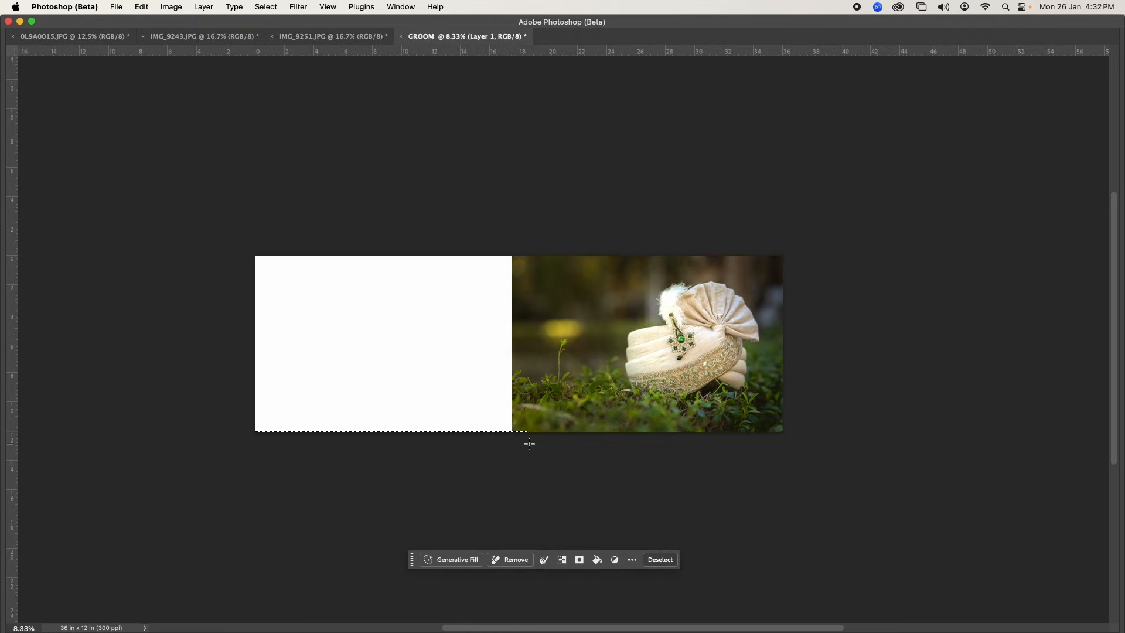
left_click(452, 560)
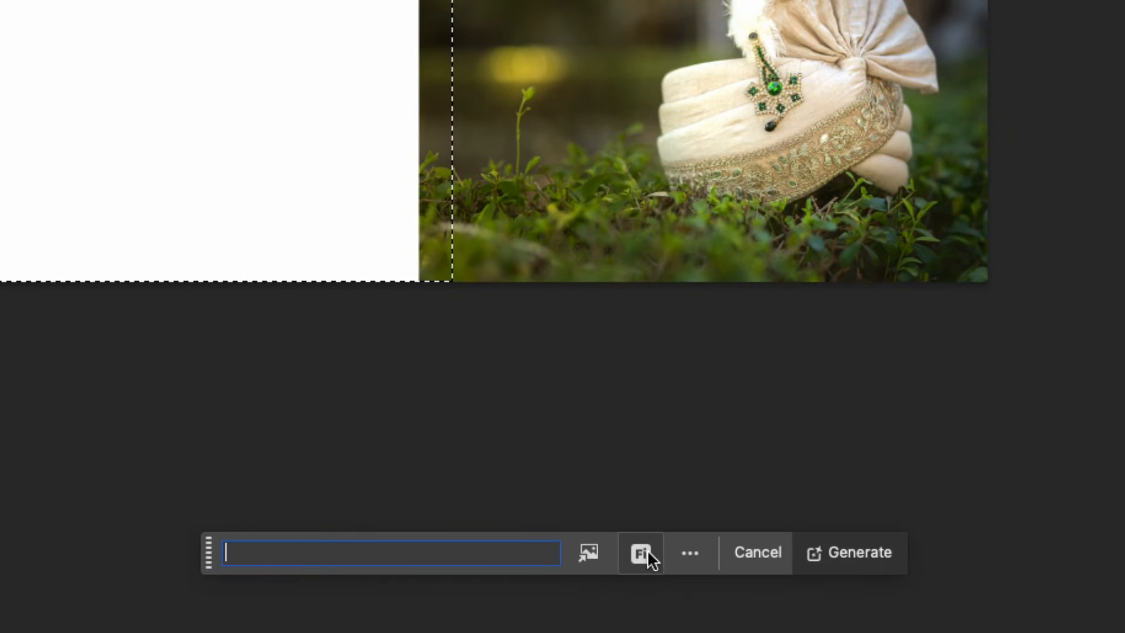
left_click(641, 553)
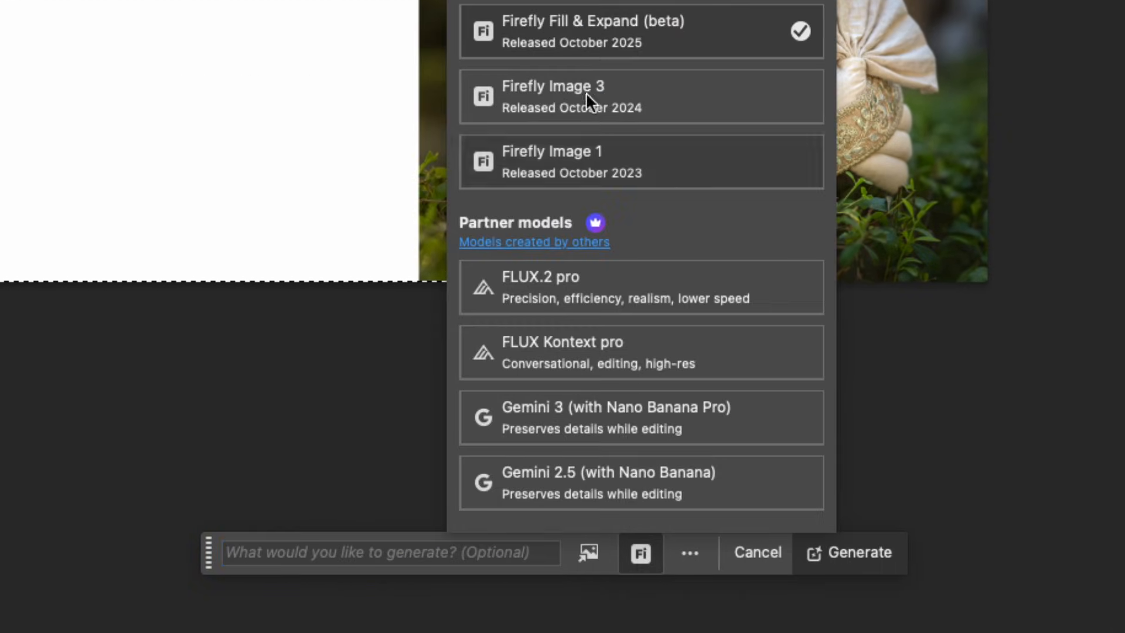
left_click(583, 50)
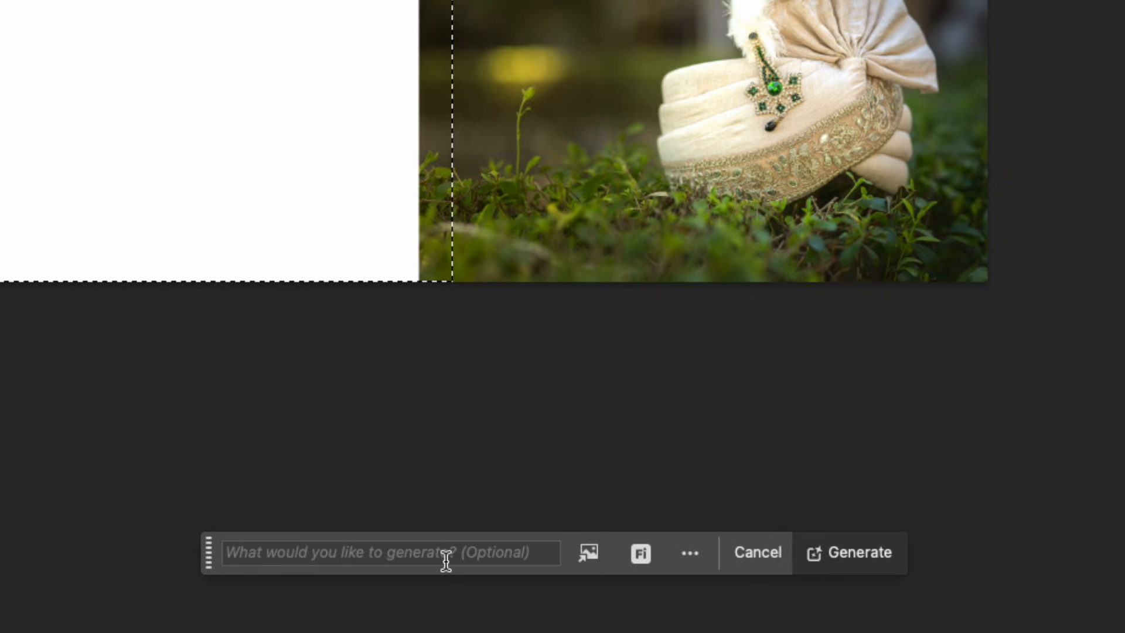
left_click(853, 552)
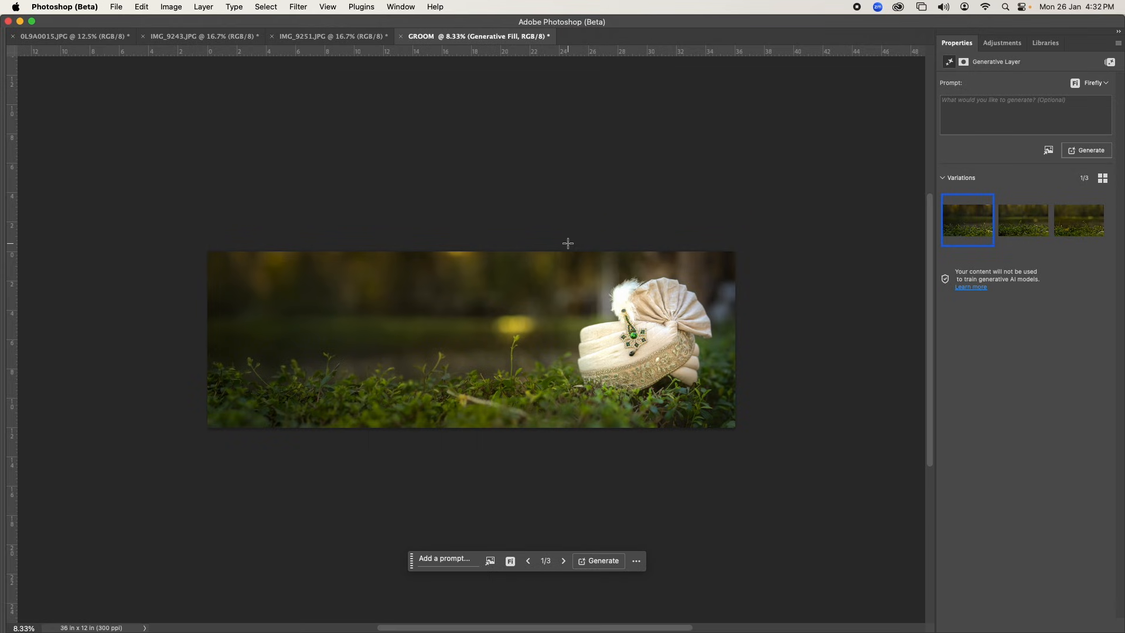
- Compare the generated background variations and choose the third one
left_click(1019, 221)
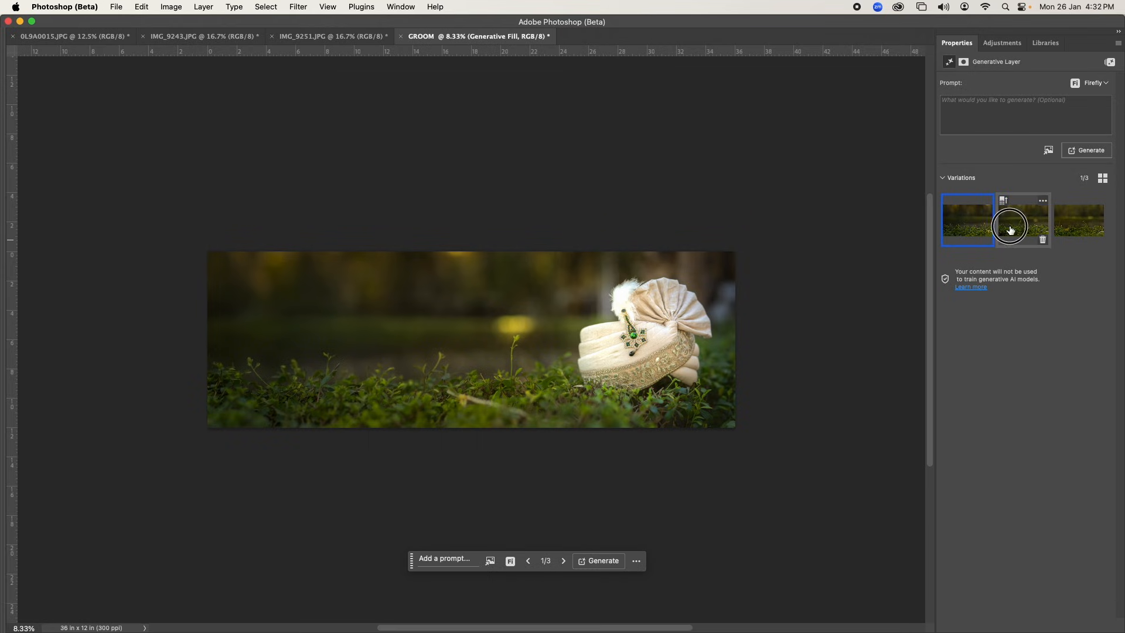
left_click(1082, 228)
left_click(1036, 224)
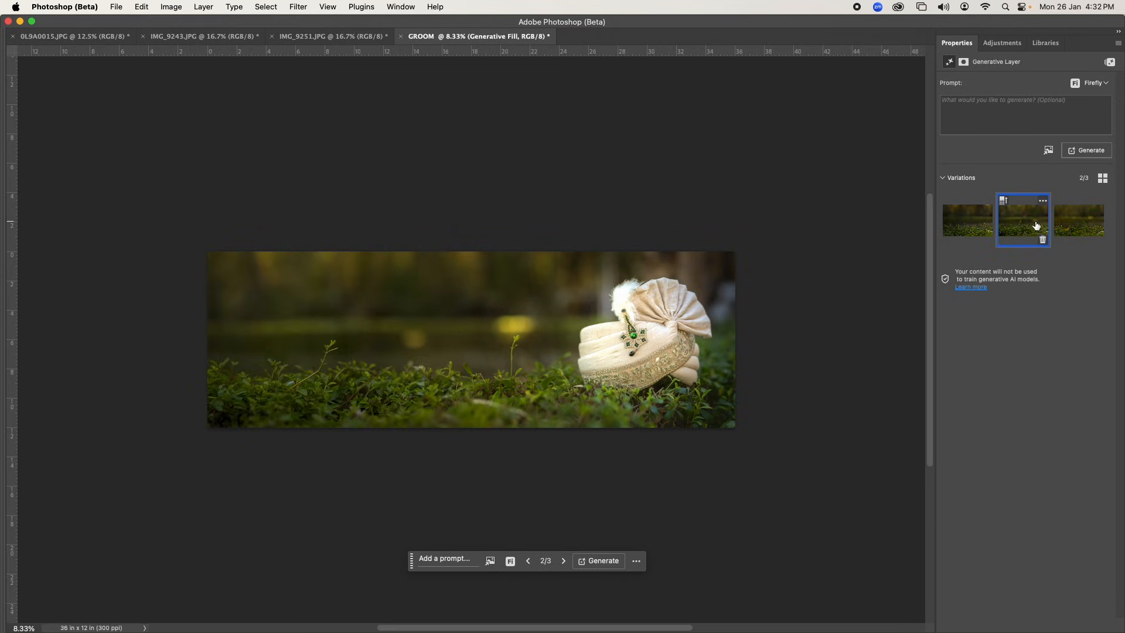
left_click(1080, 221)
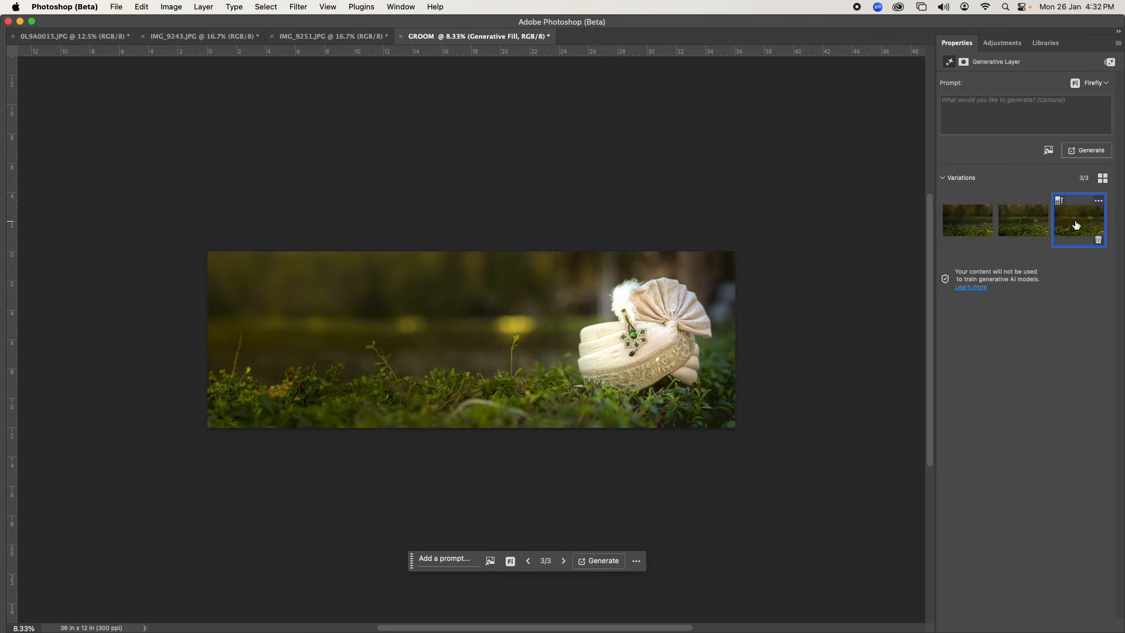
- Copy the watch photo 0L9A0015.JPG into the GROOM spread and scale it to about 7.95 x 5.3 in on the left half
left_click(97, 43)
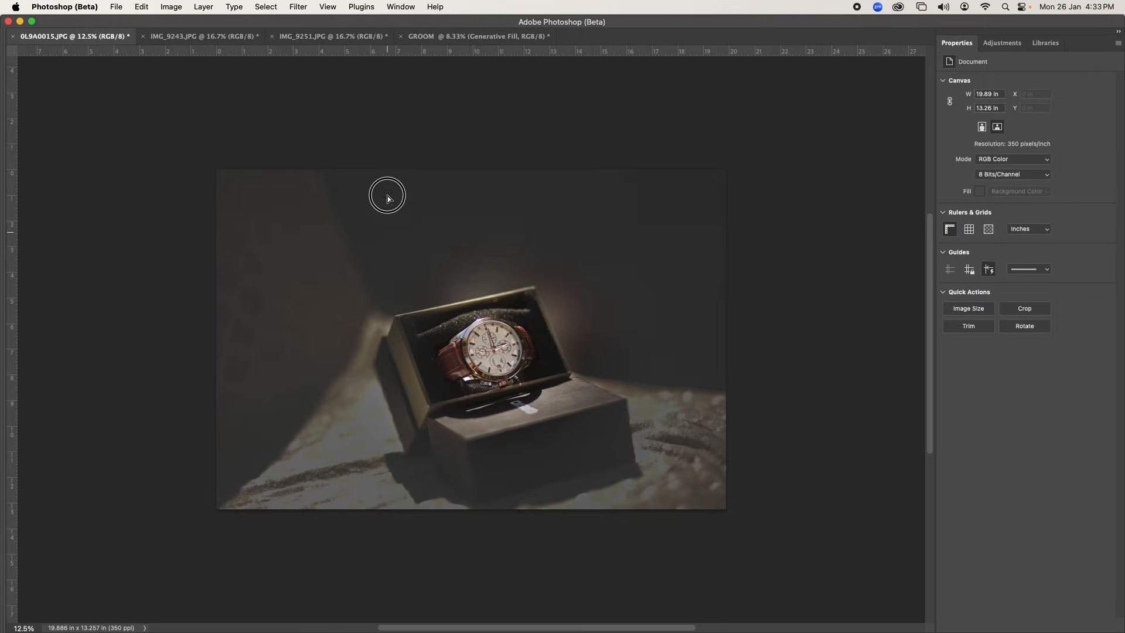
left_click(447, 37)
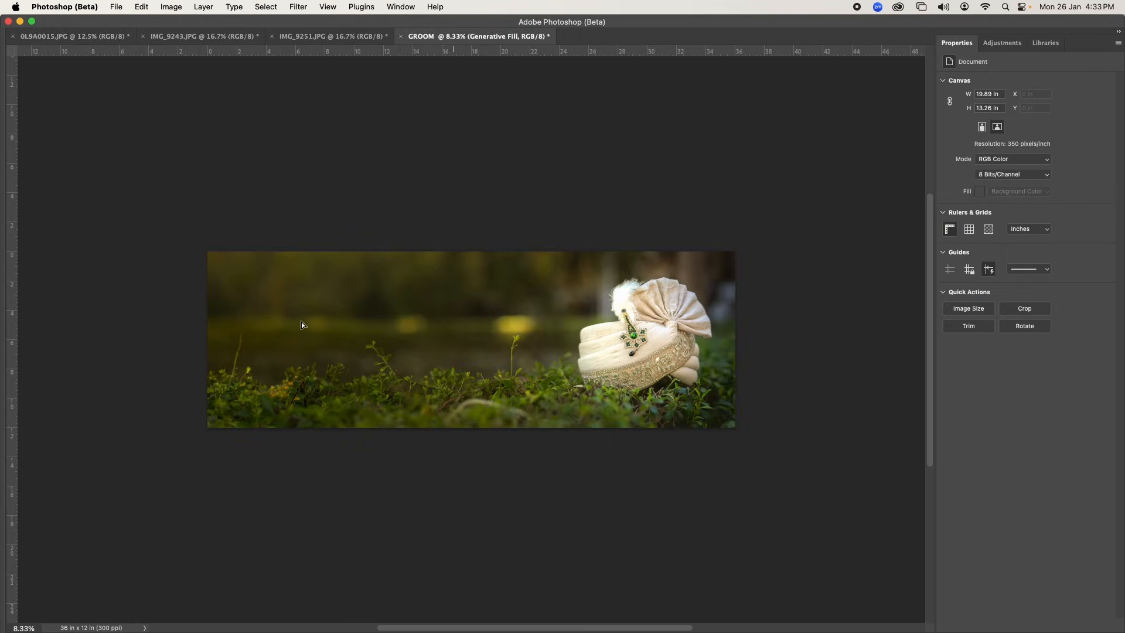
key("super+v")
key("super+t")
left_click_drag(301, 208, 306, 326)
left_click_drag(319, 350, 308, 324)
mouse_move(317, 347)
left_mouse_down()
mouse_move(317, 327)
mouse_move(317, 340)
left_mouse_up()
key("Return")
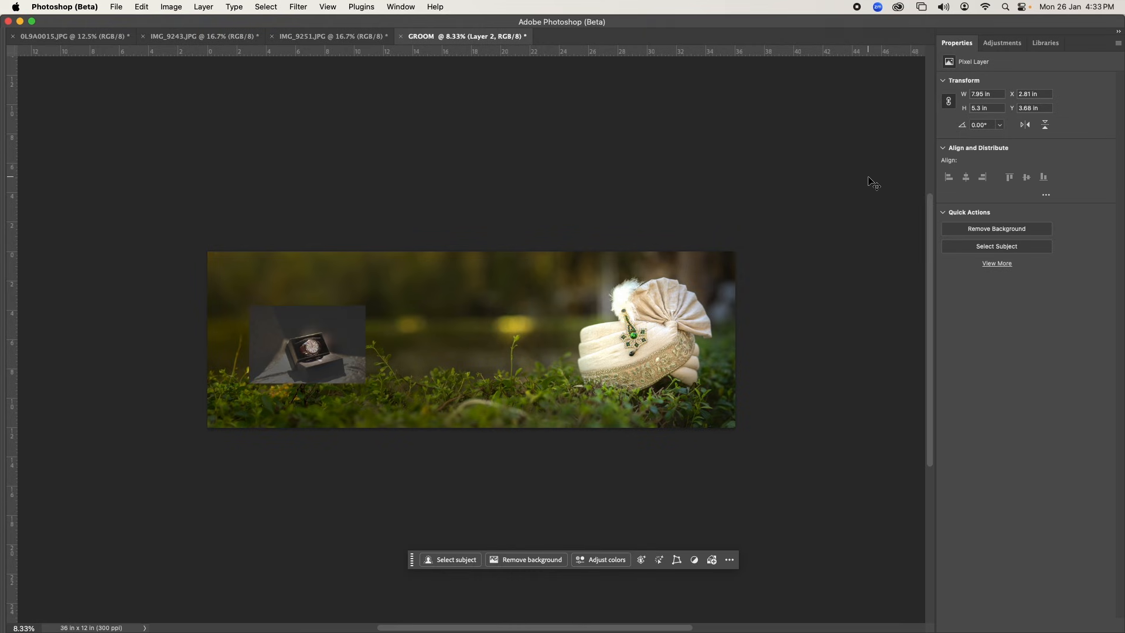
- Add a white 10 px Stroke layer style positioned Inside to the small watch photo layer
key("Tab")
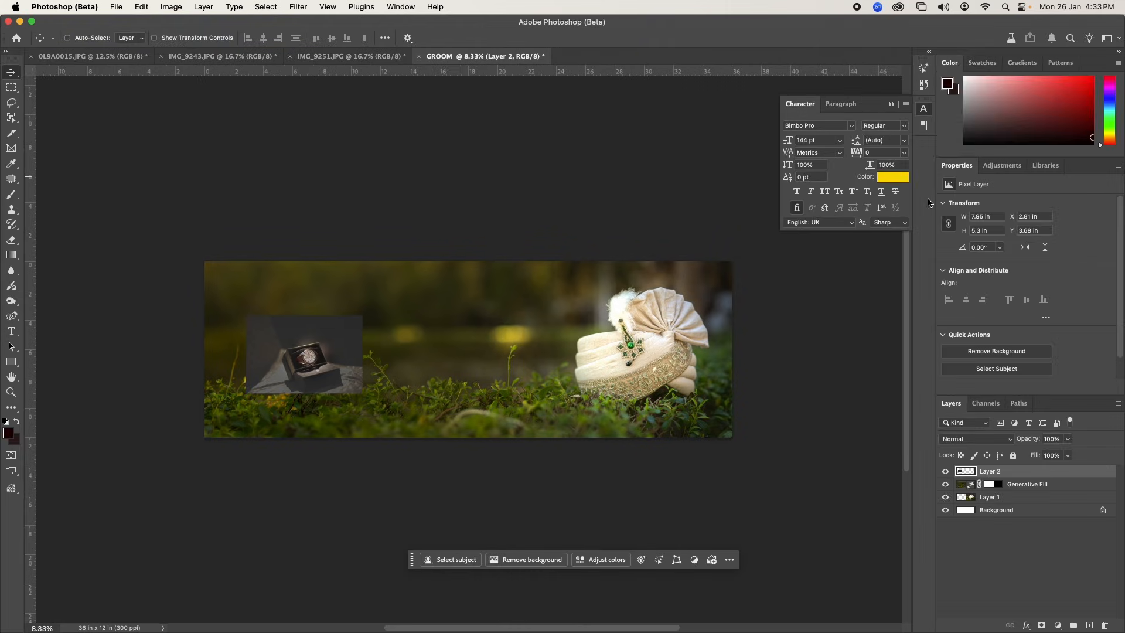
double_click(1044, 473)
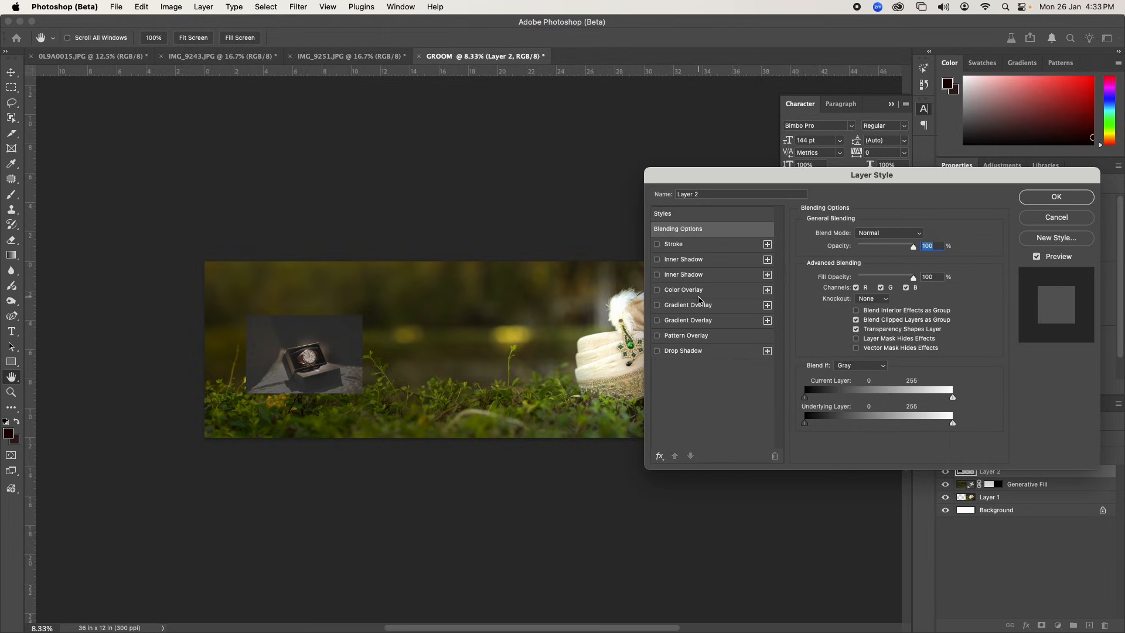
left_click(693, 245)
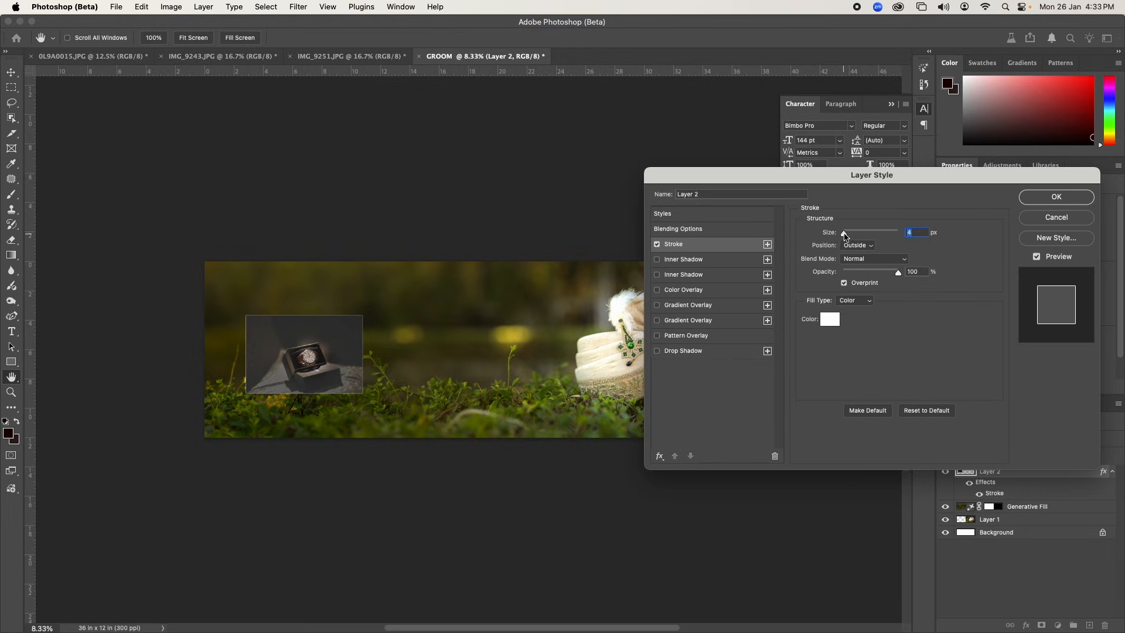
left_click_drag(844, 235, 848, 233)
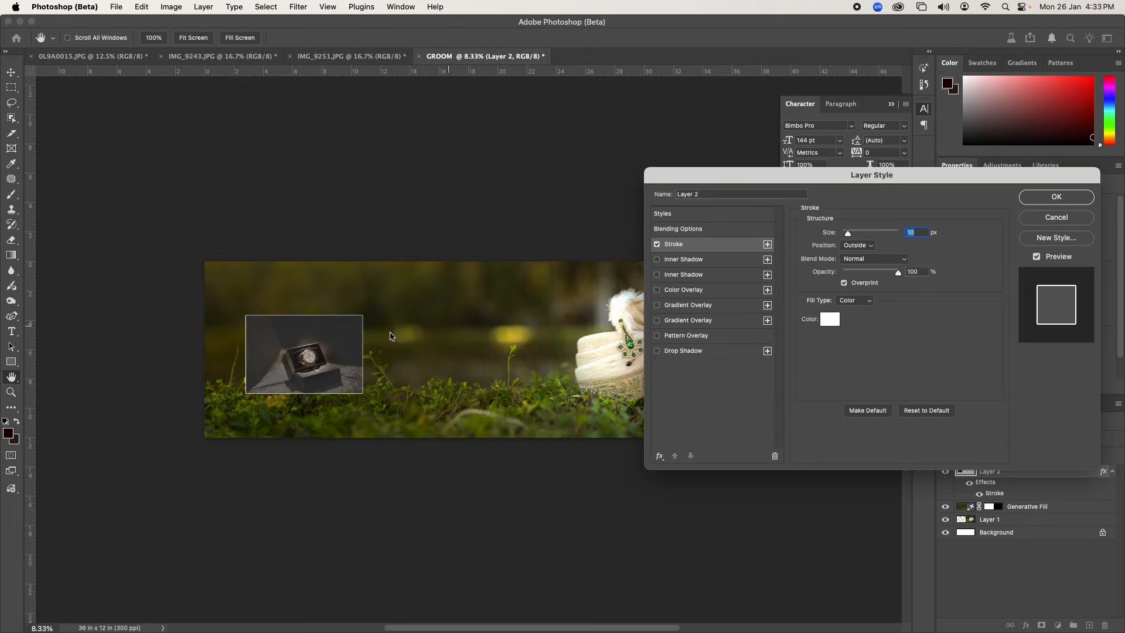
left_click_drag(303, 340, 303, 340)
left_click(867, 246)
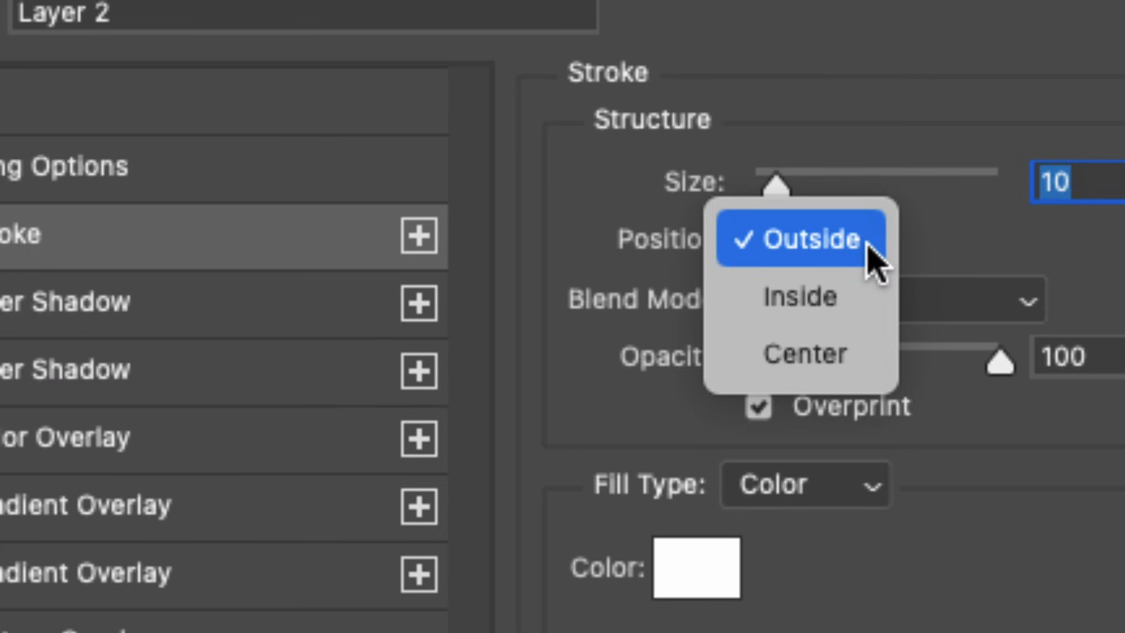
left_click(850, 277)
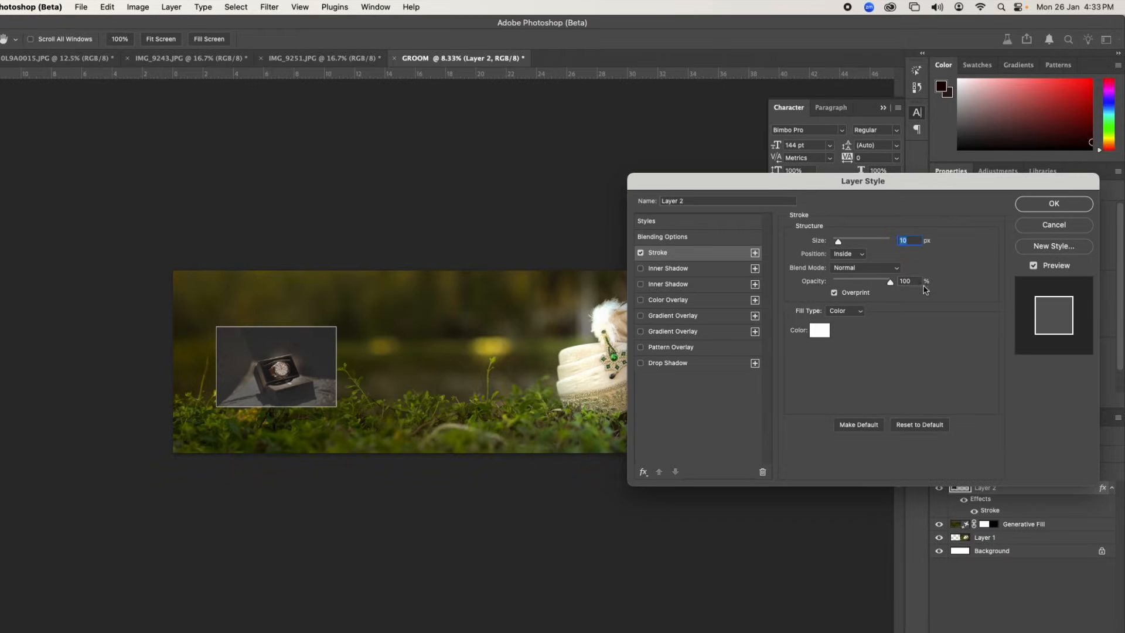
left_click(1053, 205)
- Duplicate the framed watch photo directly to its right, leaving only a narrow gap between the two frames
scroll(296, 419, "up", 2)
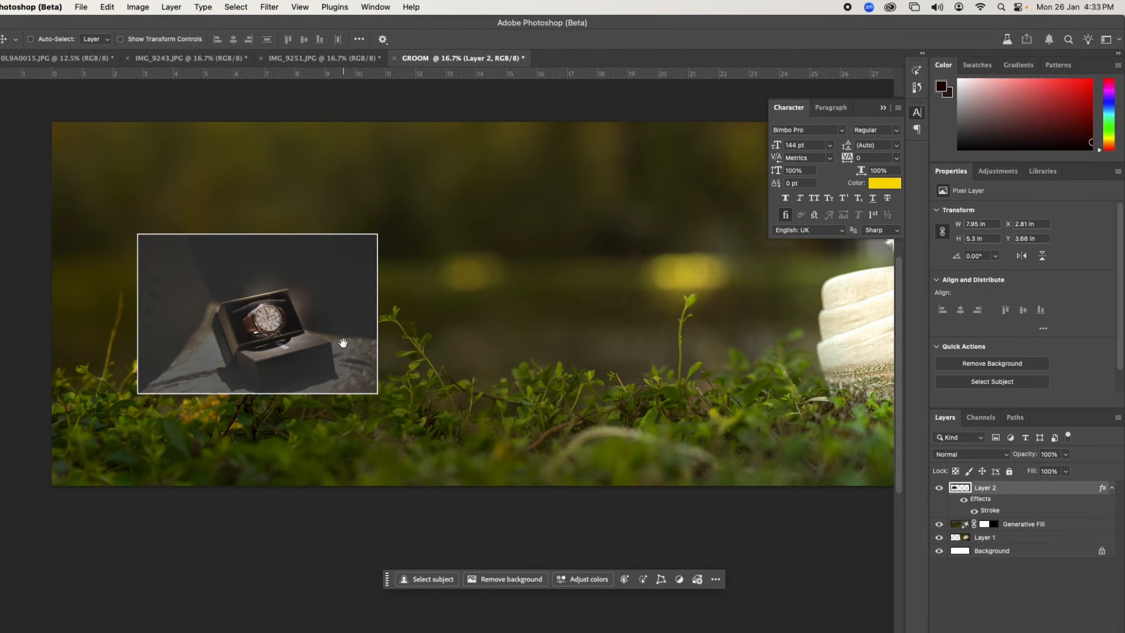
left_click_drag(343, 343, 344, 329)
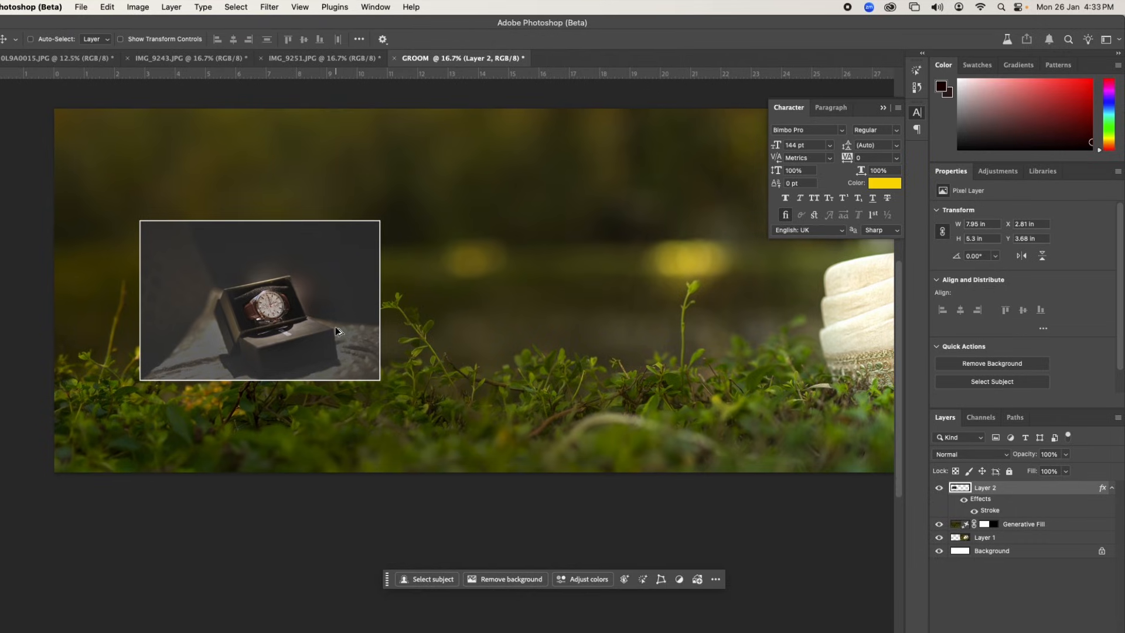
left_click_drag(246, 307, 490, 303)
key("shift+Left")
key("shift+Left")
key("shift+Left")
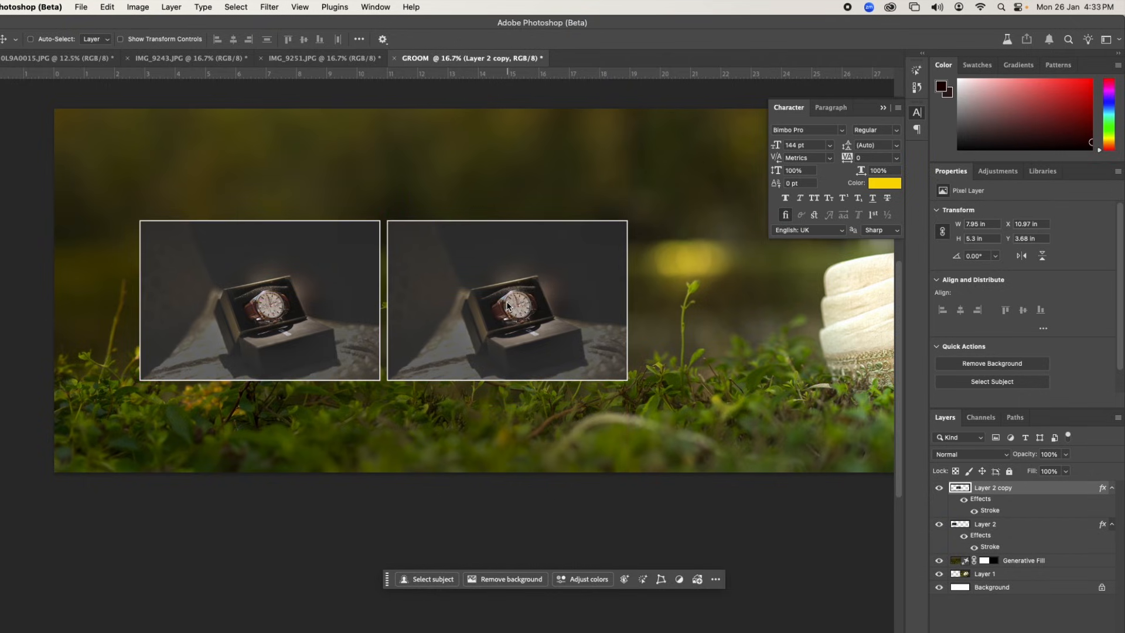
- Bring the shoes photo IMG_9243.JPG into the GROOM spread and clip it to the duplicated right-hand frame
left_click(316, 62)
left_click(189, 58)
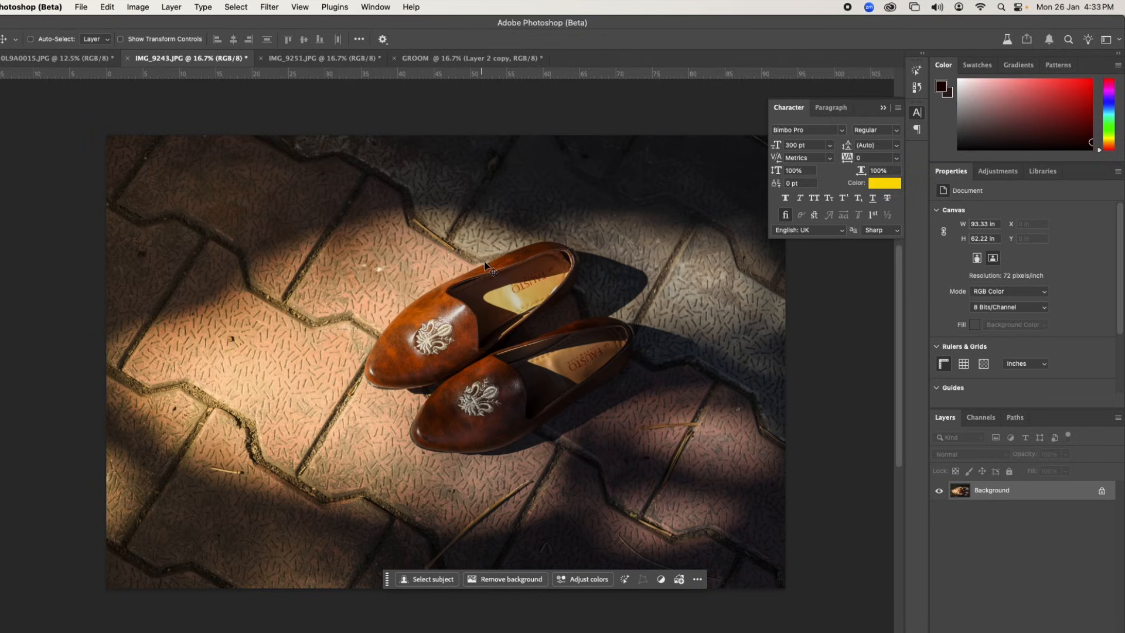
left_click_drag(471, 220, 471, 59)
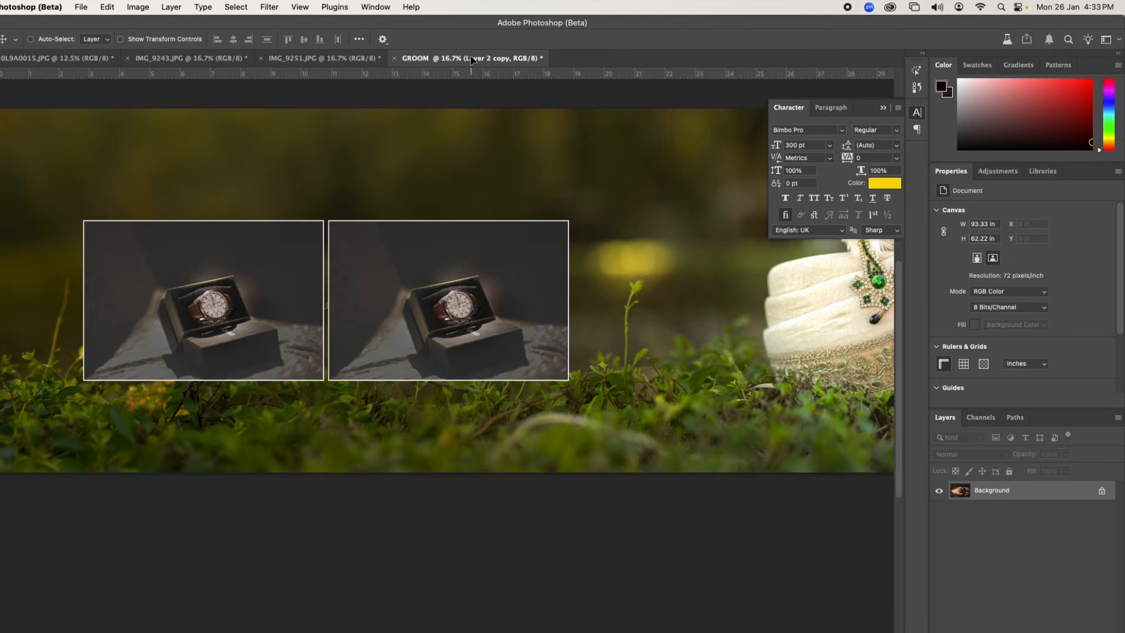
left_click_drag(448, 331, 450, 332)
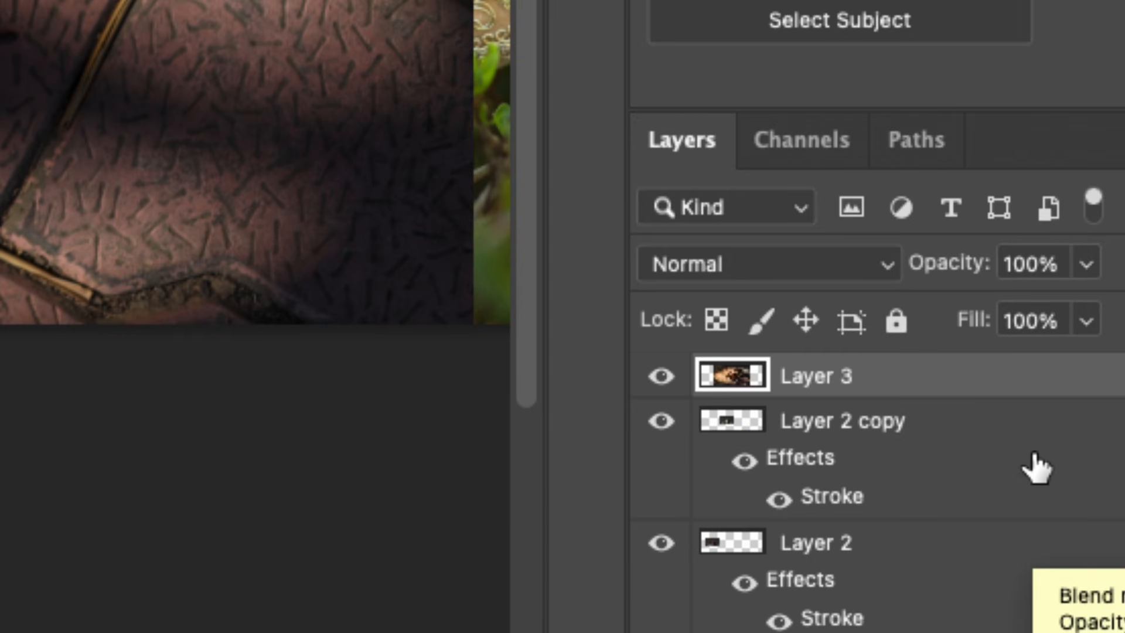
left_click(970, 391, "alt")
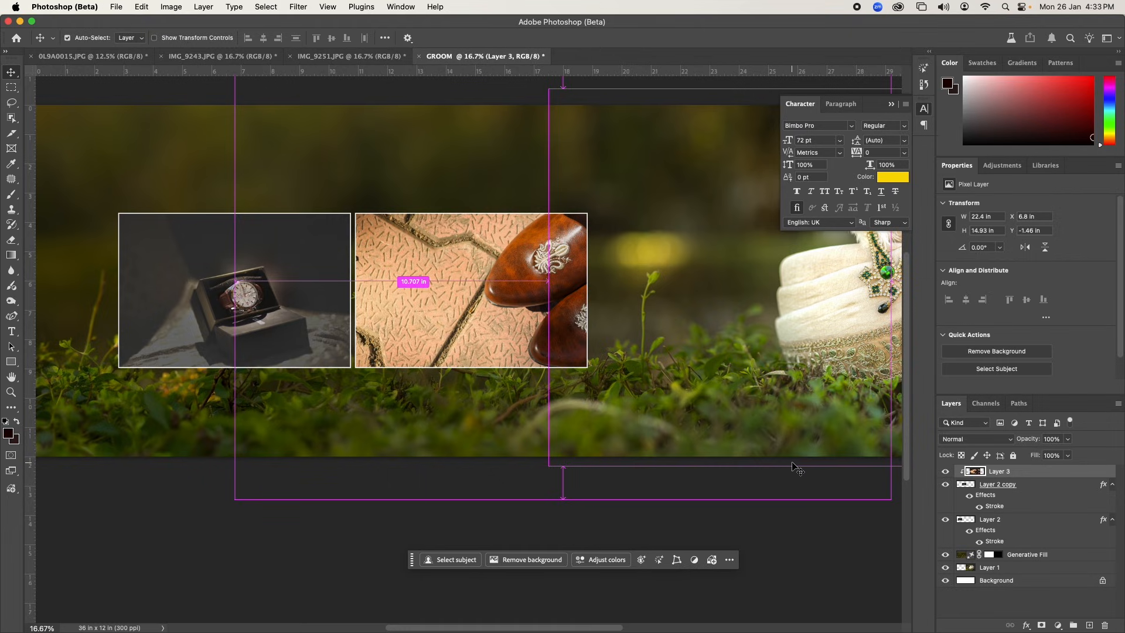
- Scale the clipped shoes photo to about 9.66 x 6.44 in and position both shoes inside the right-hand frame
key("super+t")
left_click_drag(892, 405, 620, 392)
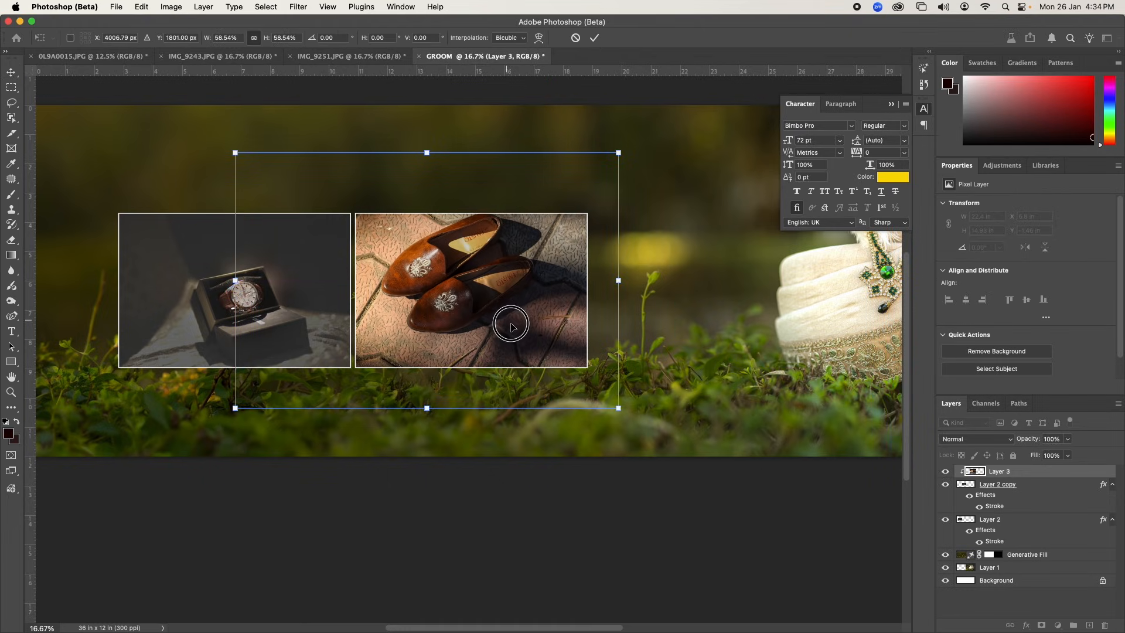
left_click_drag(496, 268, 511, 289)
left_click_drag(451, 172, 459, 205)
left_click_drag(443, 430, 441, 393)
mouse_move(471, 339)
left_mouse_down()
mouse_move(485, 339)
mouse_move(487, 325)
left_mouse_up()
key("Return")
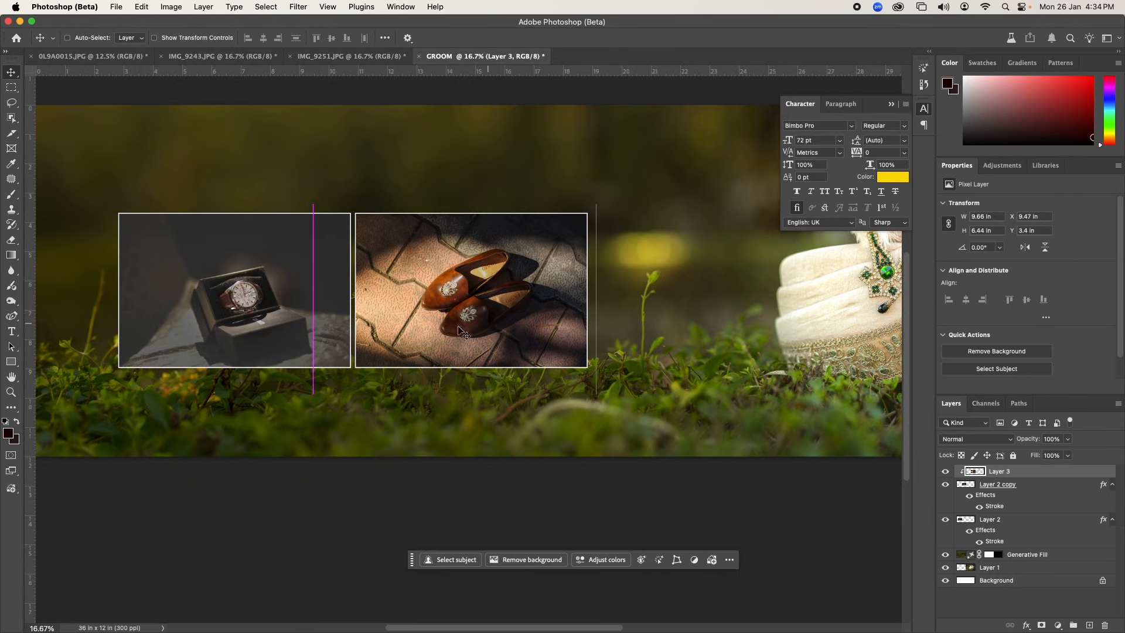
- Bring the watch photo 0L9A0015.JPG in again above the left frame's layer and clip it to that frame
left_click(233, 334, "super")
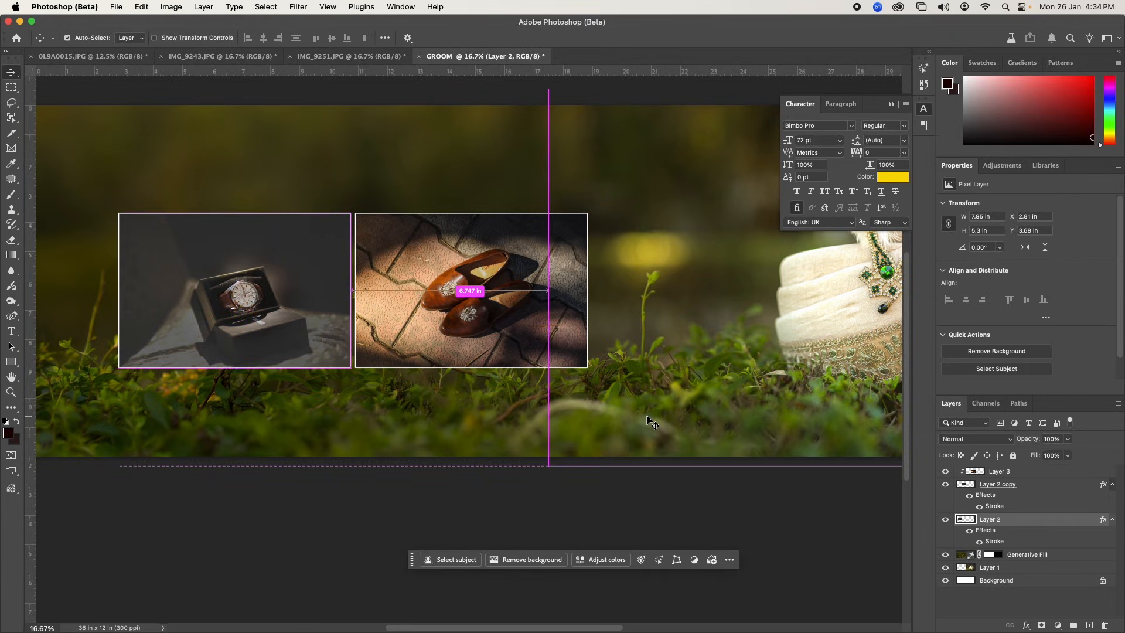
key("super+j")
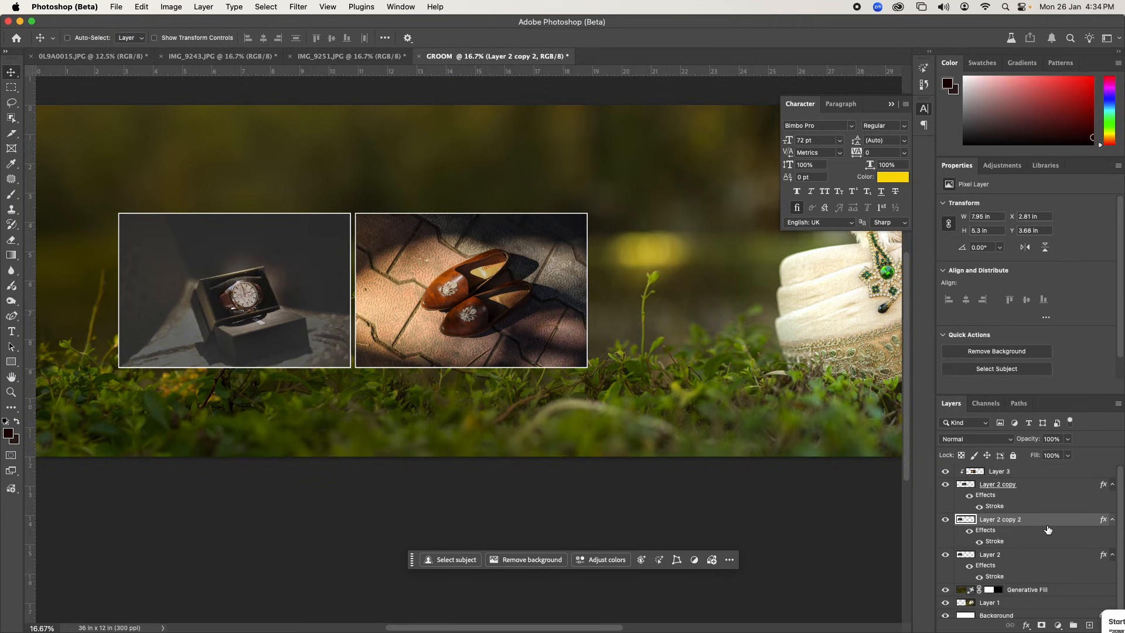
key("super+z")
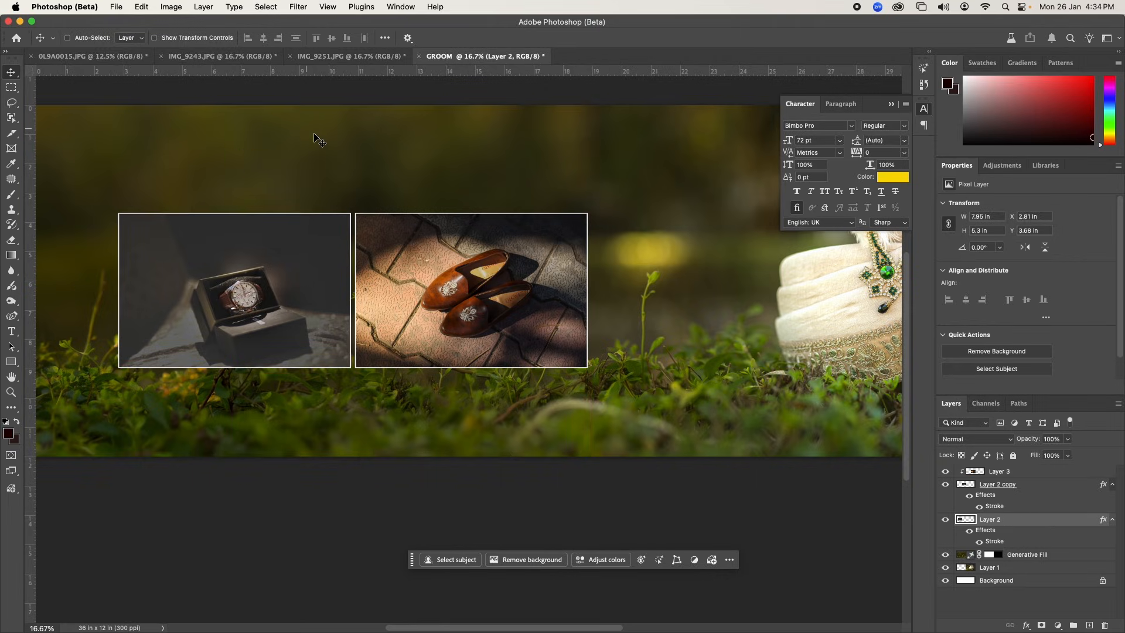
key("ctrl+Tab")
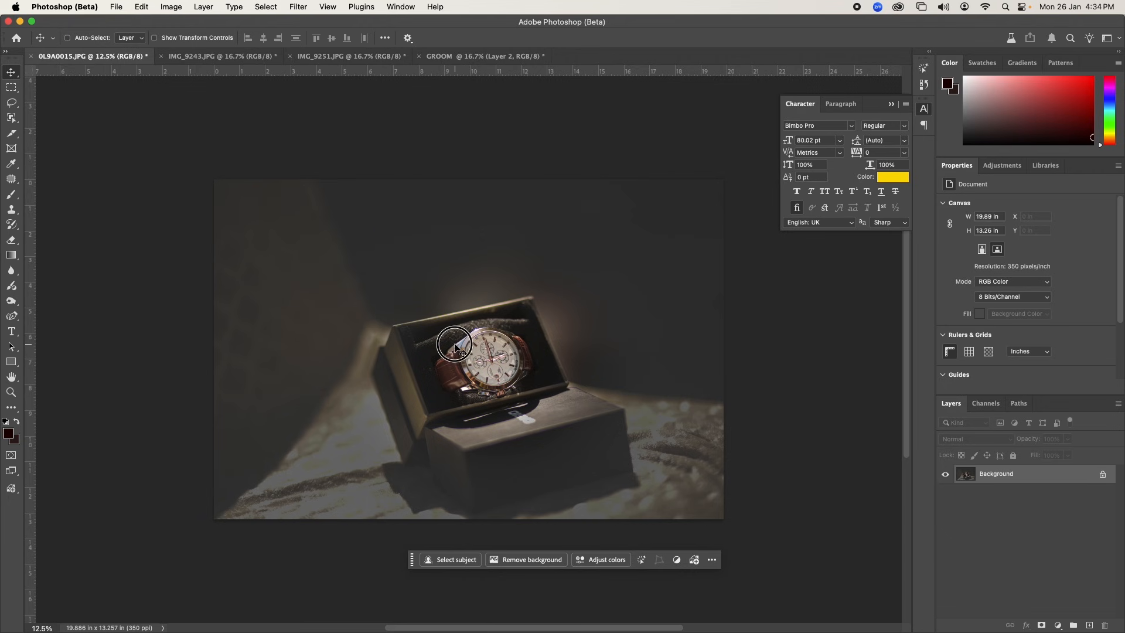
left_click_drag(450, 65, 202, 322)
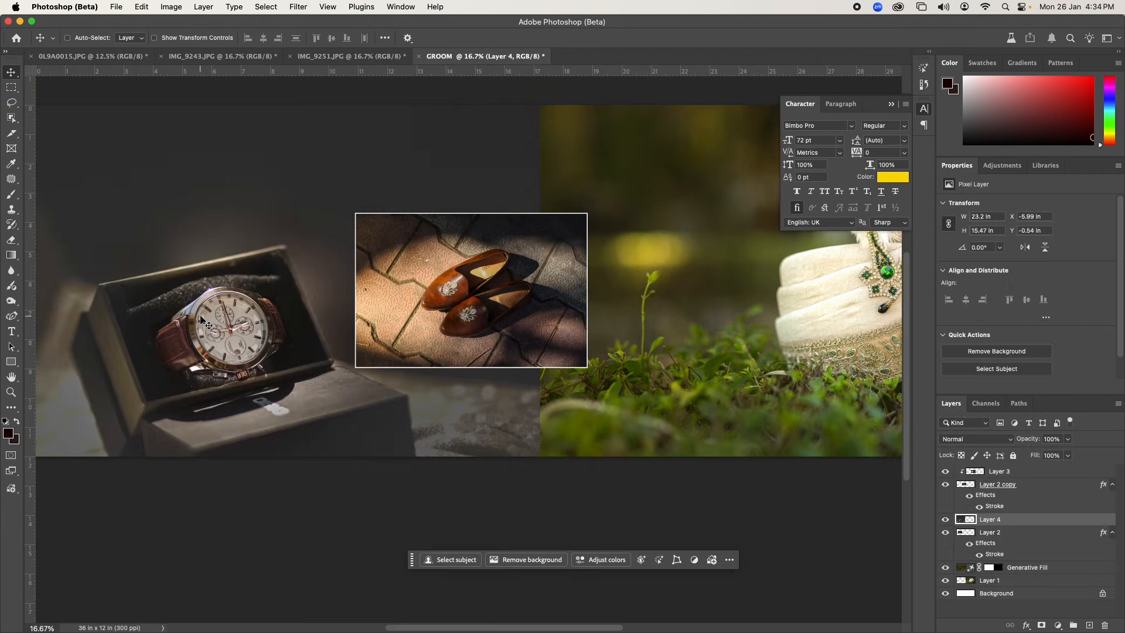
left_click(1033, 520, "alt")
- Scale the clipped watch photo to about 10.58 x 7.05 in and position the watch box centrally inside the left frame
left_click_drag(249, 322, 252, 281)
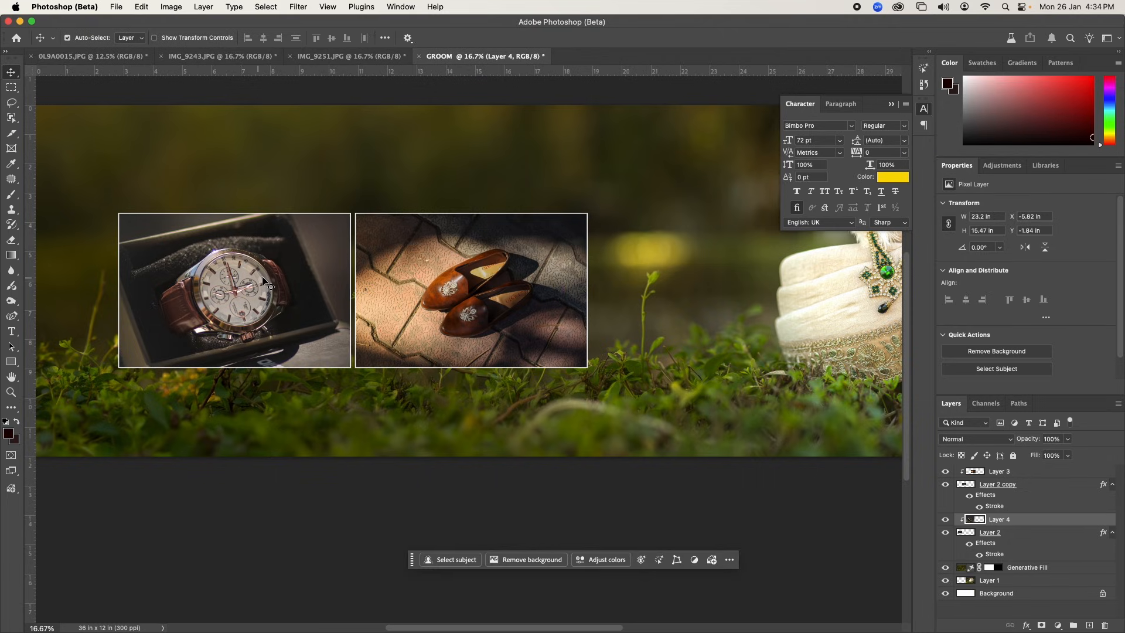
key("super+t")
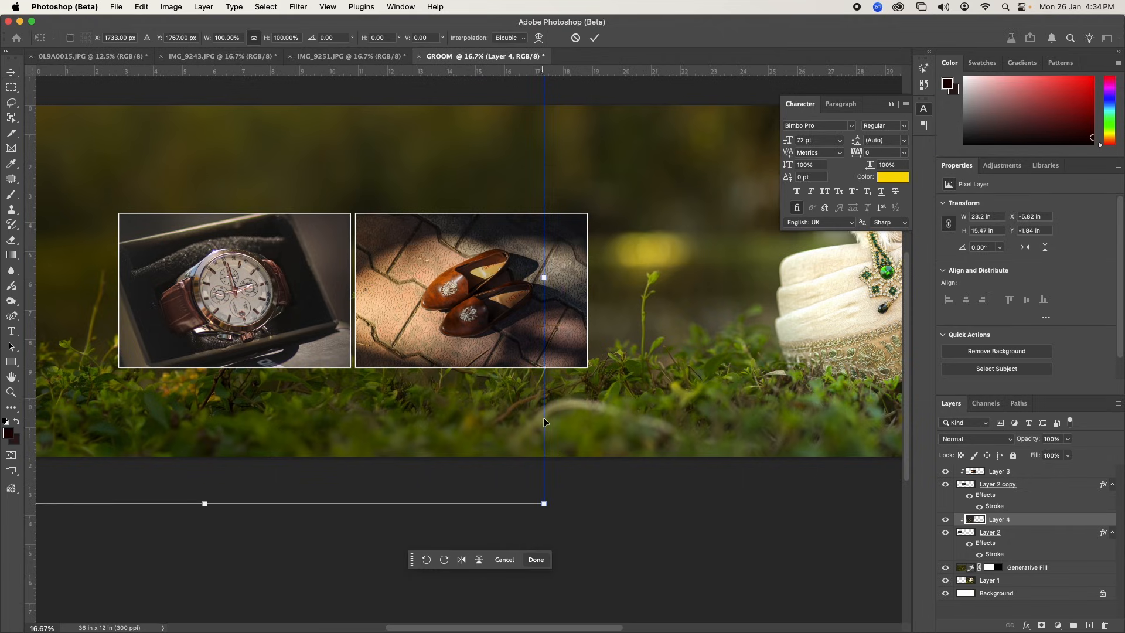
left_click_drag(545, 419, 311, 381)
left_click_drag(251, 341, 372, 333)
left_click_drag(219, 120, 218, 213)
left_click_drag(244, 252, 244, 218)
key("Return")
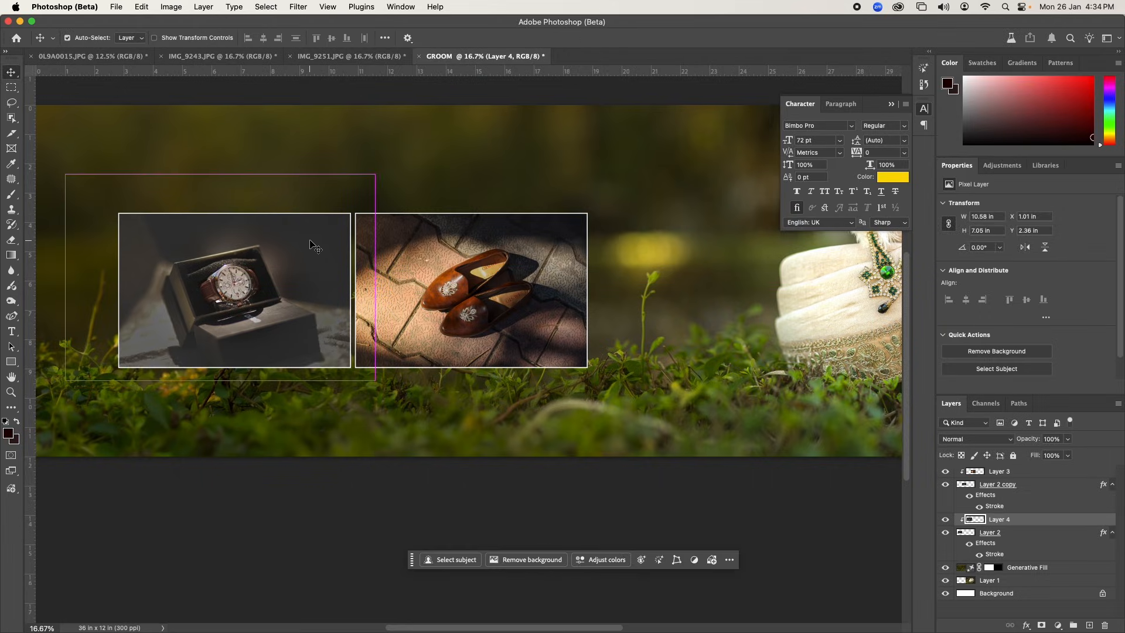
- Review the whole GROOM spread with the interface panels hidden
key("super+minus")
key("super+minus")
key("Tab")
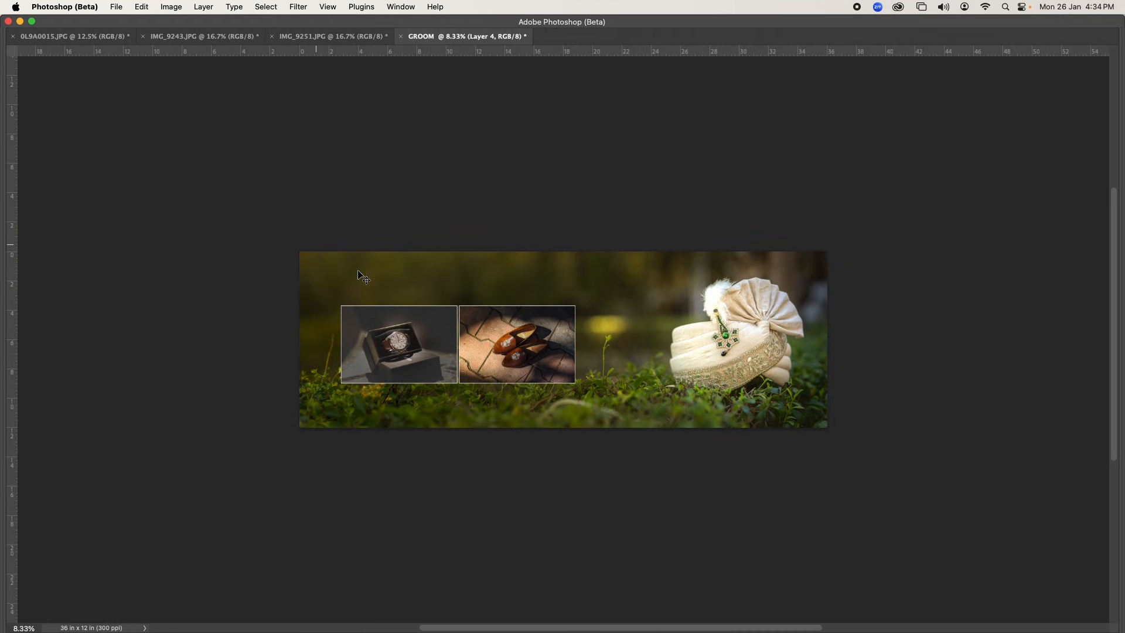
- Draw a white rectangle about 18.03 x 7.14 in that surrounds both the watch and shoes frames with a margin
left_click(508, 387)
key("Tab")
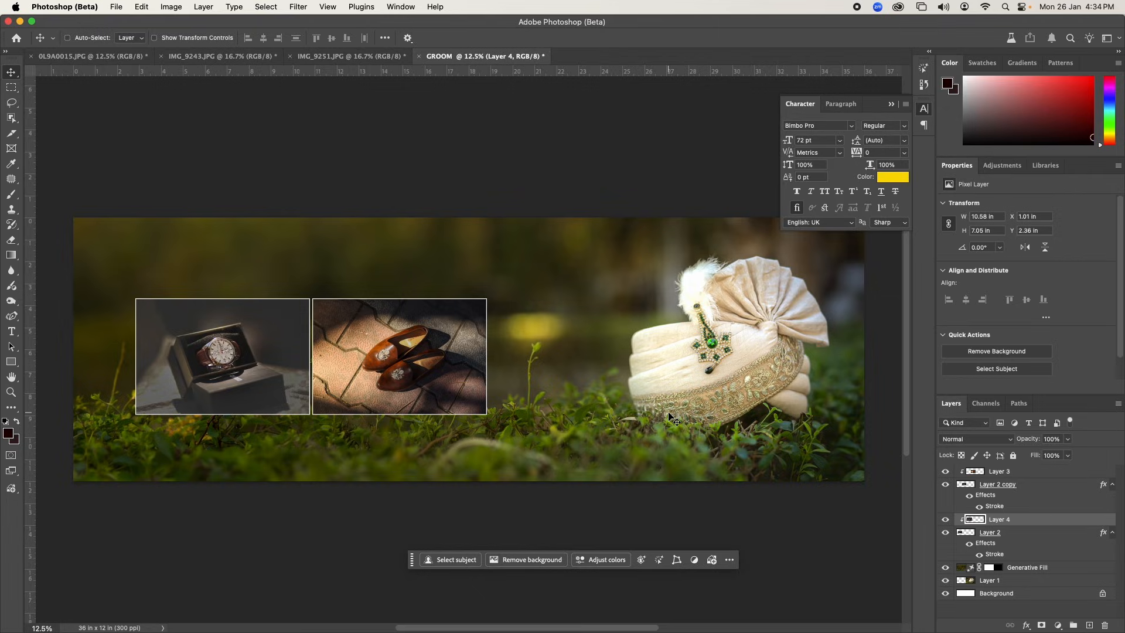
key("Tab")
key("Tab")
left_click(11, 362)
key("Tab")
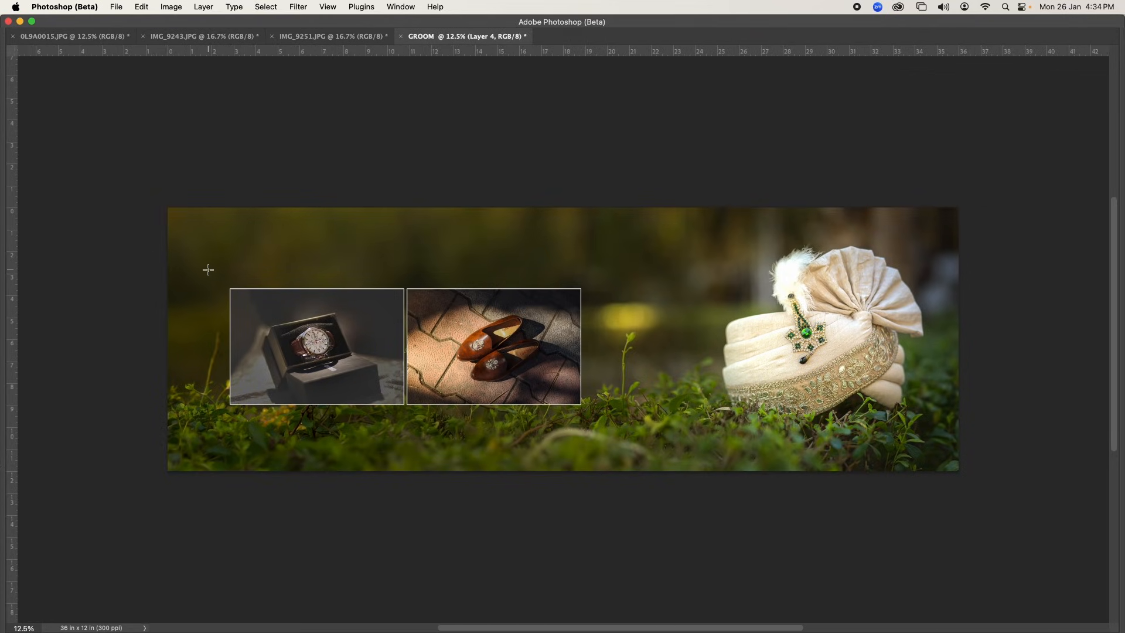
left_click_drag(208, 269, 604, 426)
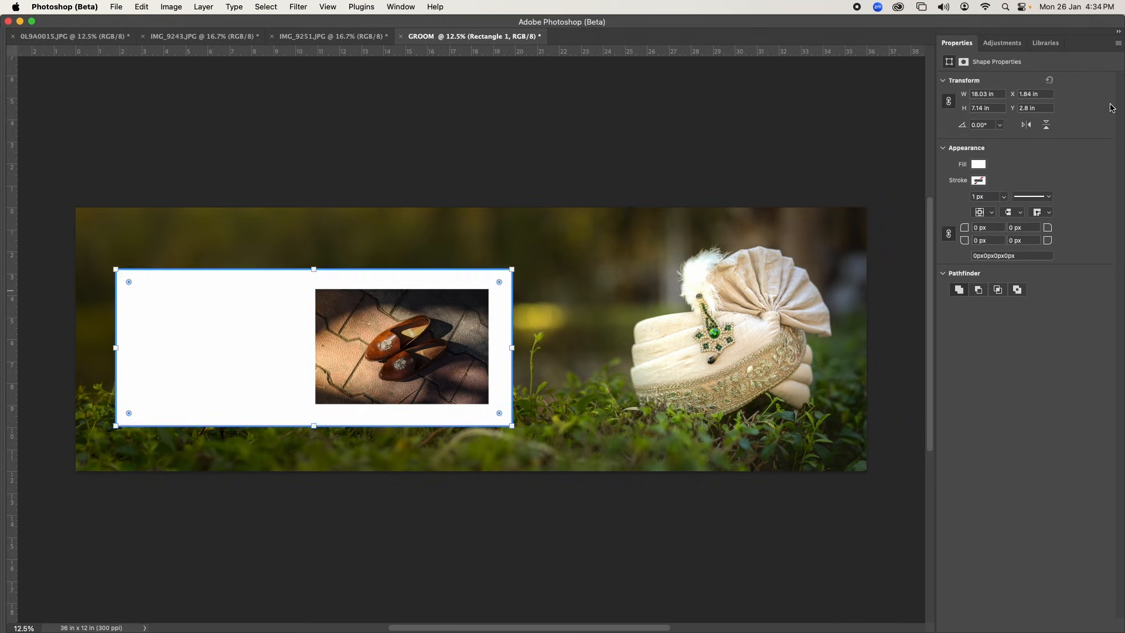
- Undock and lengthen the Layers panel, and move the white rectangle's layer below both framed photos, directly above Generative Fill
key("F7")
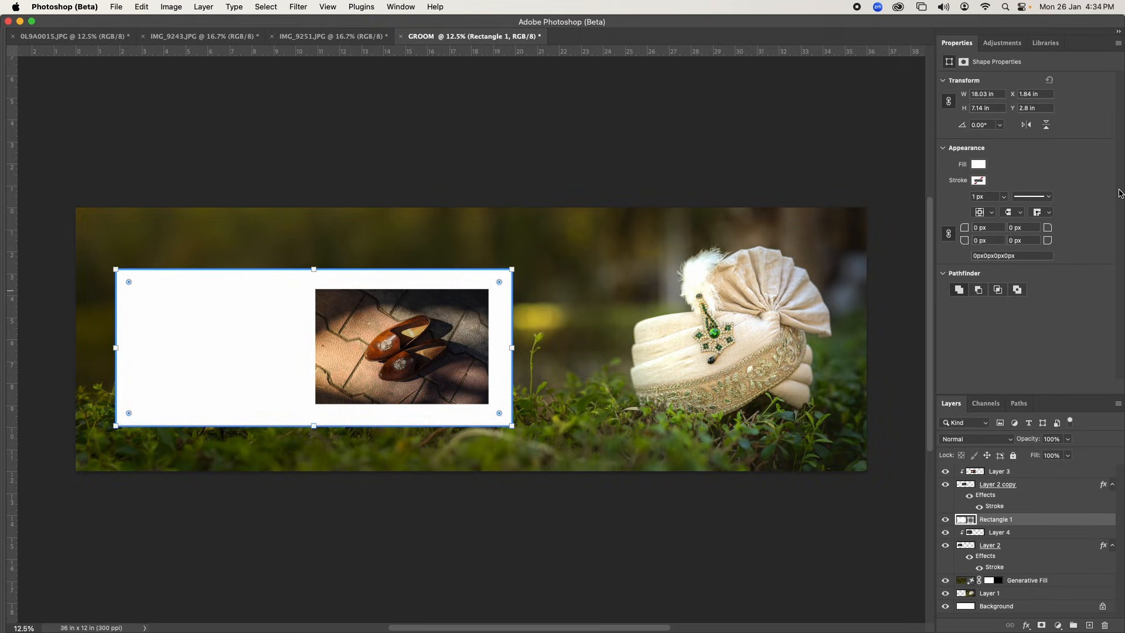
left_click_drag(955, 409, 686, 128)
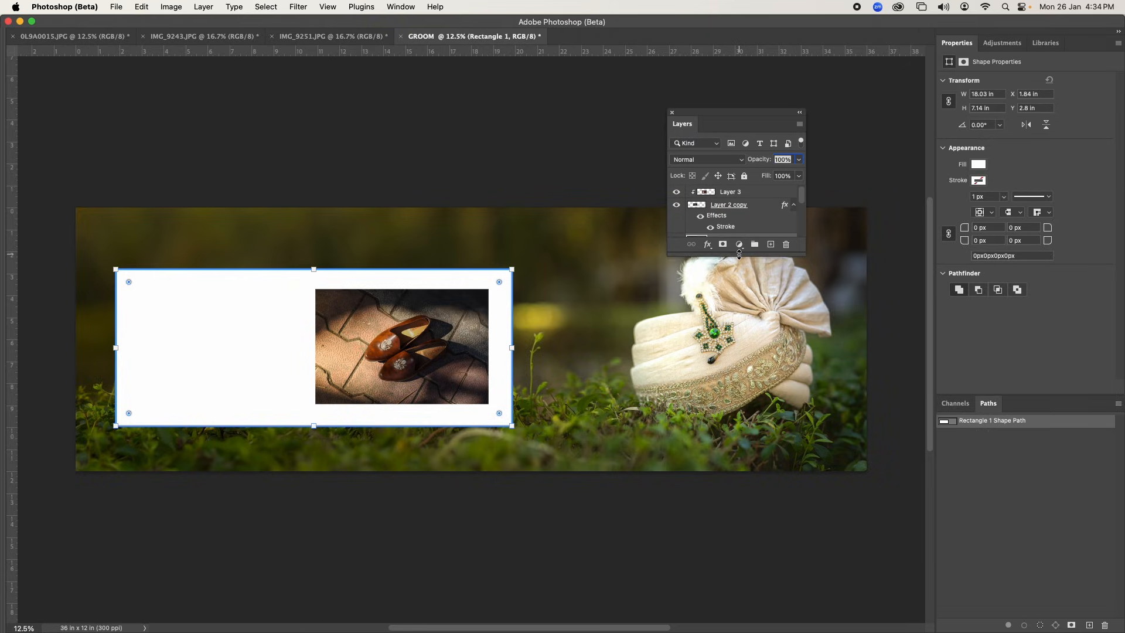
left_click_drag(739, 253, 747, 521)
left_click_drag(752, 243, 750, 278)
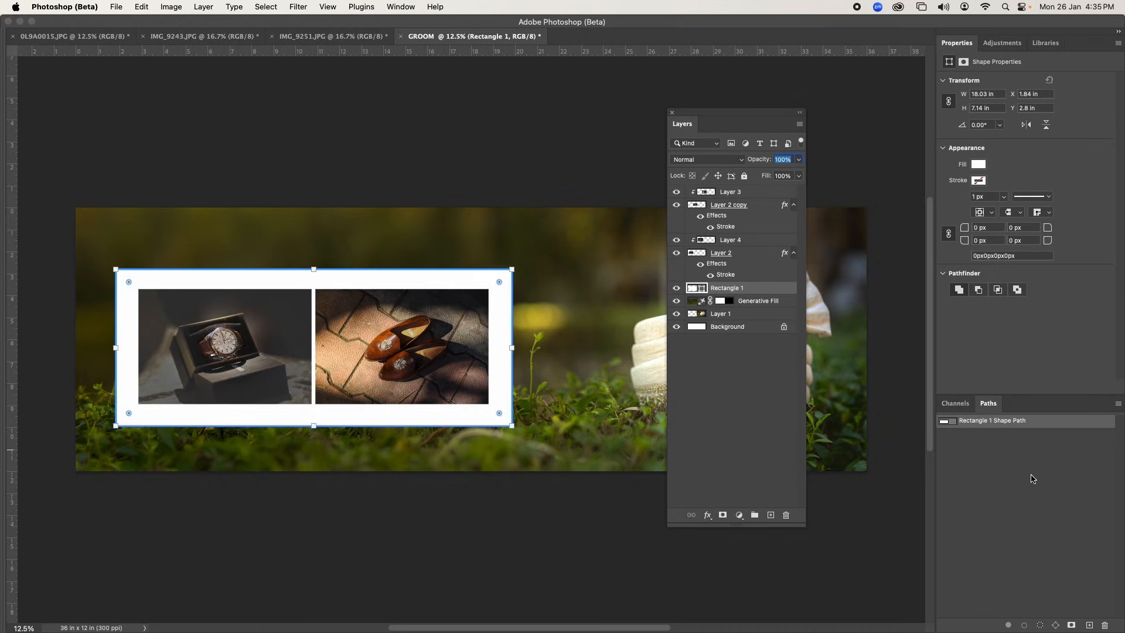
left_click(754, 412)
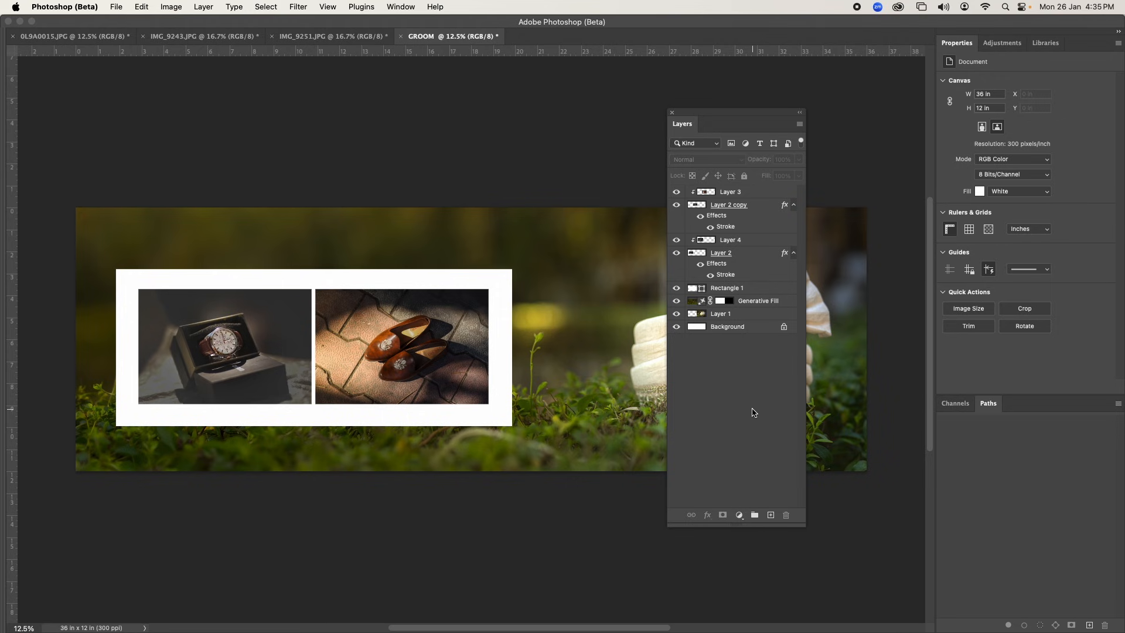
- Lower the white rectangle's layer opacity to 47% so the background shows through
scroll(411, 375, "up", 2)
key("Tab")
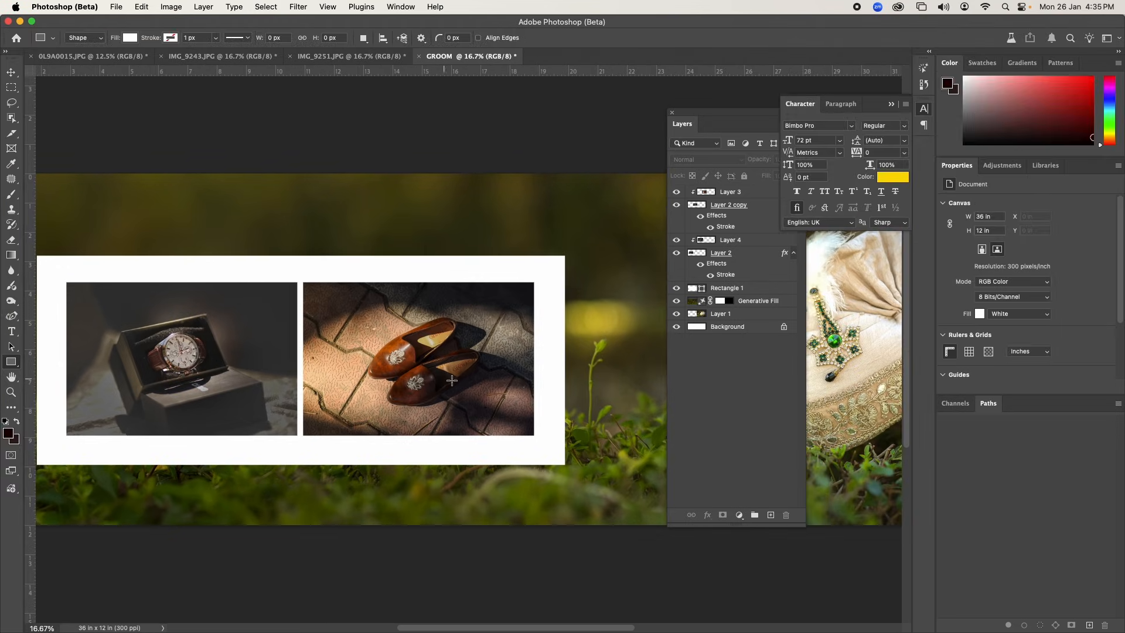
key("Tab")
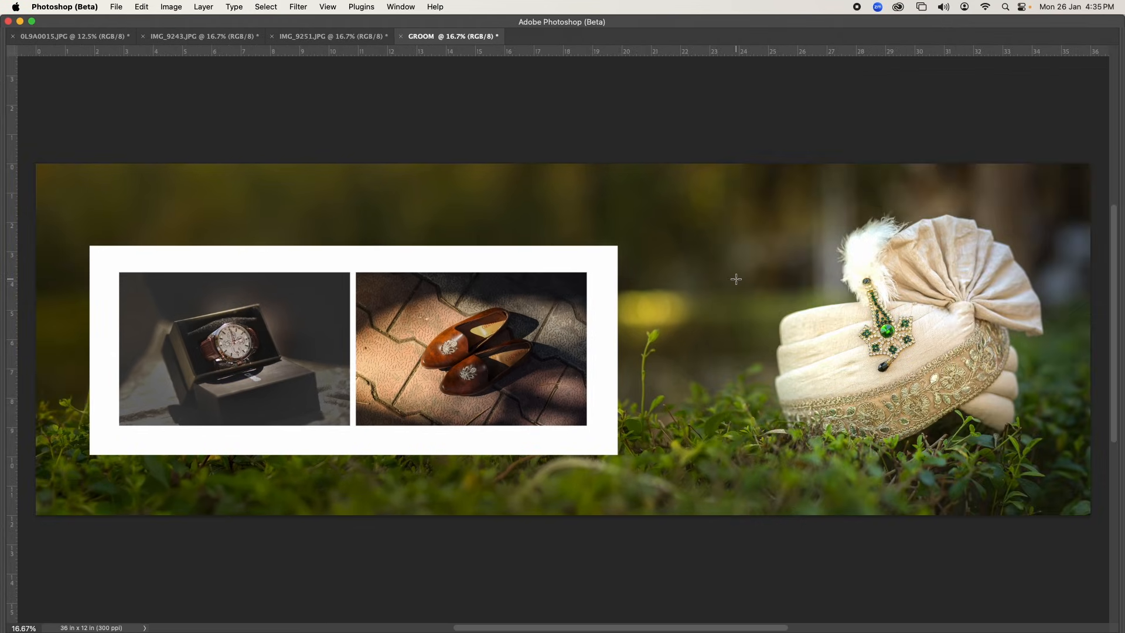
key("super+minus")
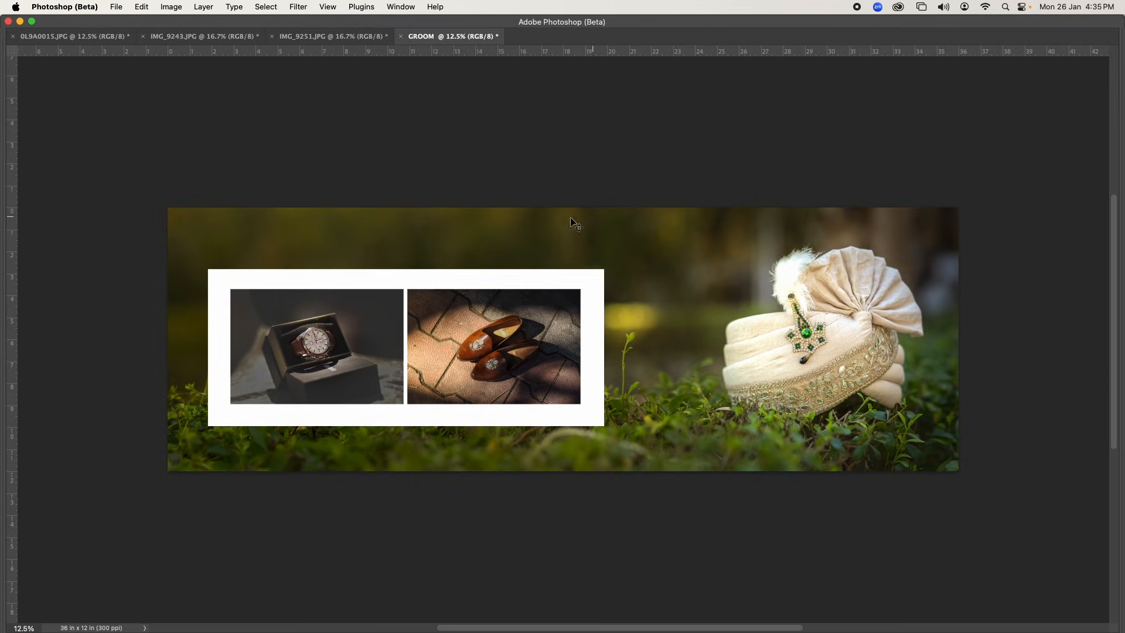
key("Tab")
left_click(744, 288)
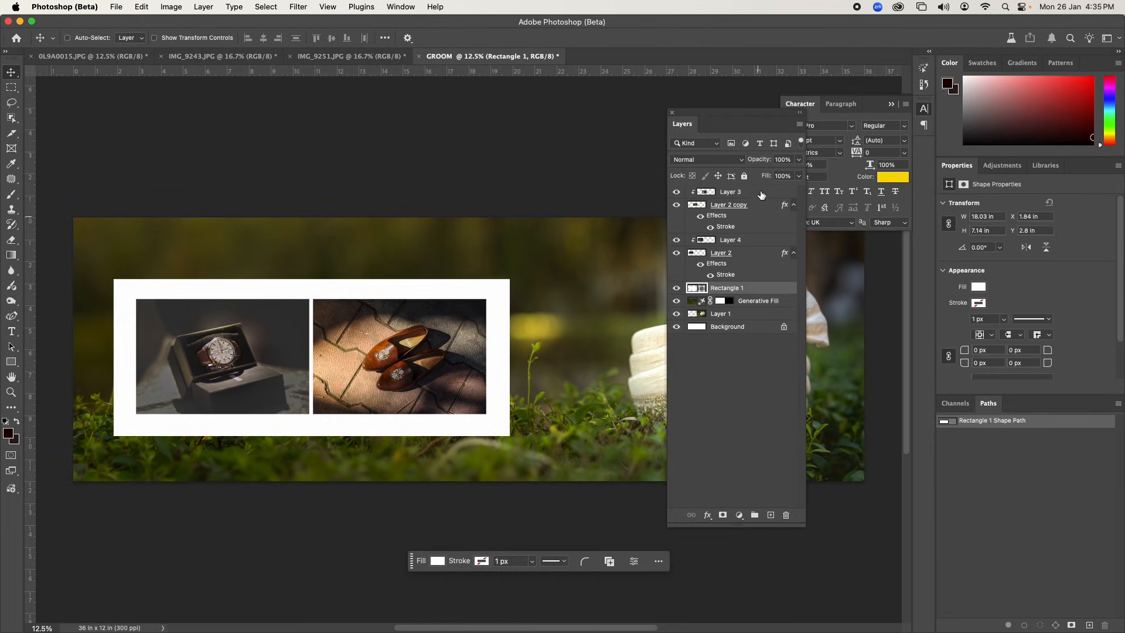
left_click(798, 159)
left_click_drag(798, 173, 769, 175)
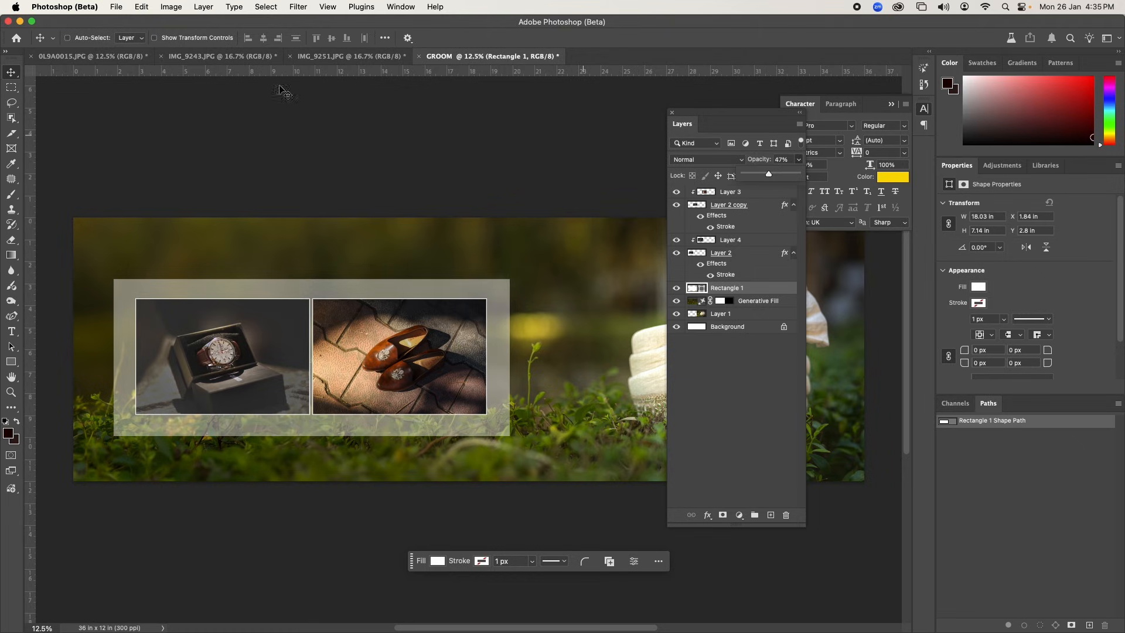
- Add a Curves adjustment above the Generative Fill layer, raising the black point to output 77 and placing a point at input 76, output 96
key("Tab")
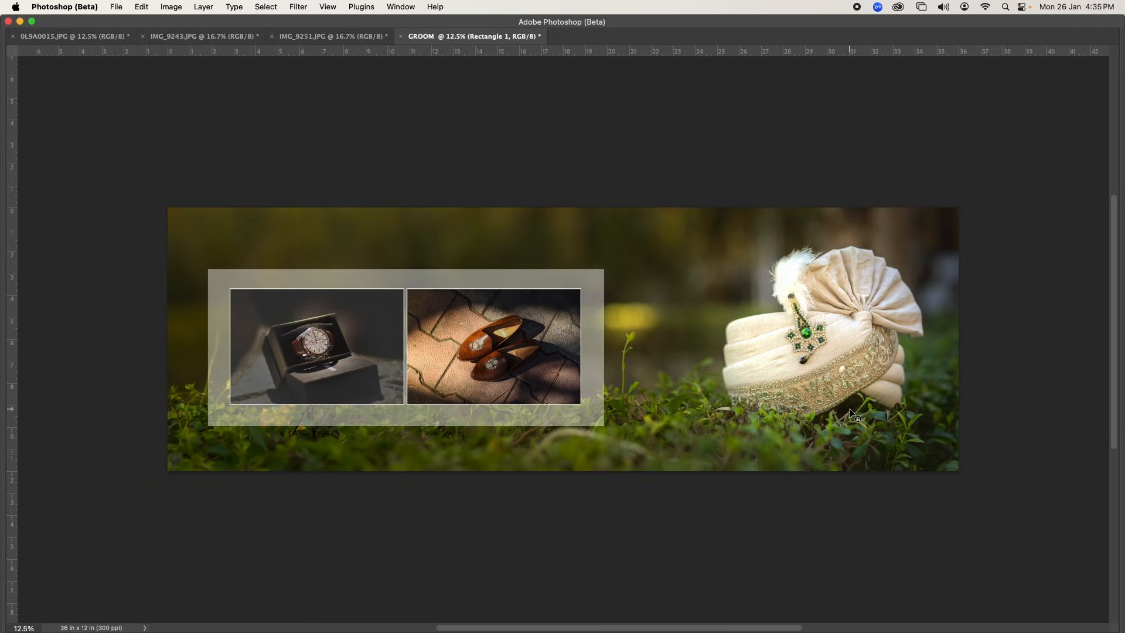
right_click(818, 375)
left_click(855, 378)
key("Tab")
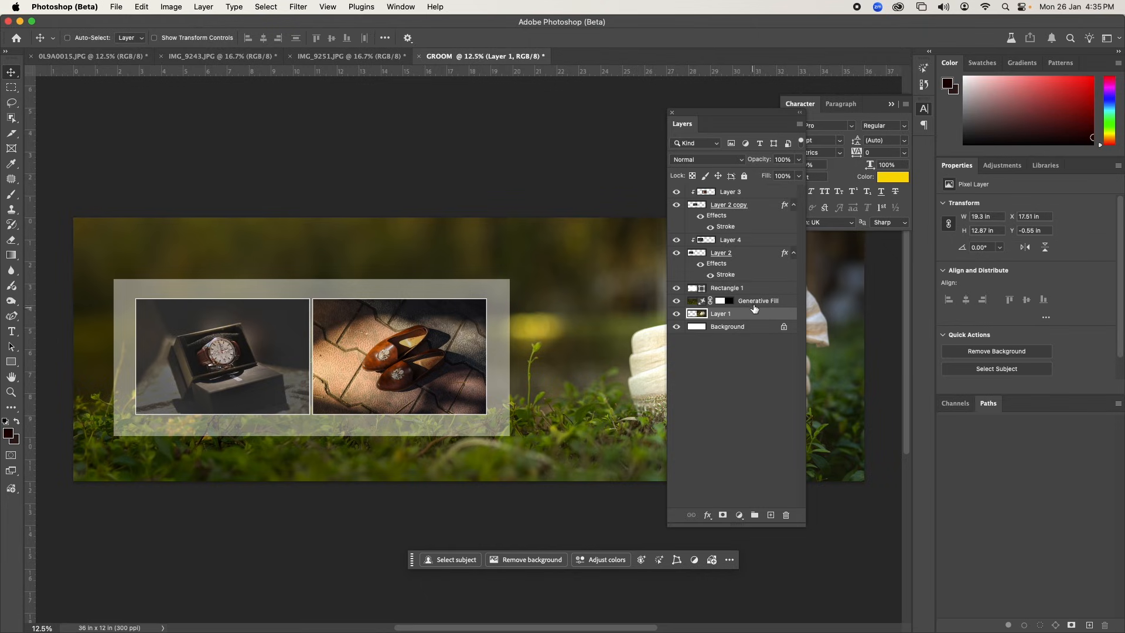
left_click(757, 302)
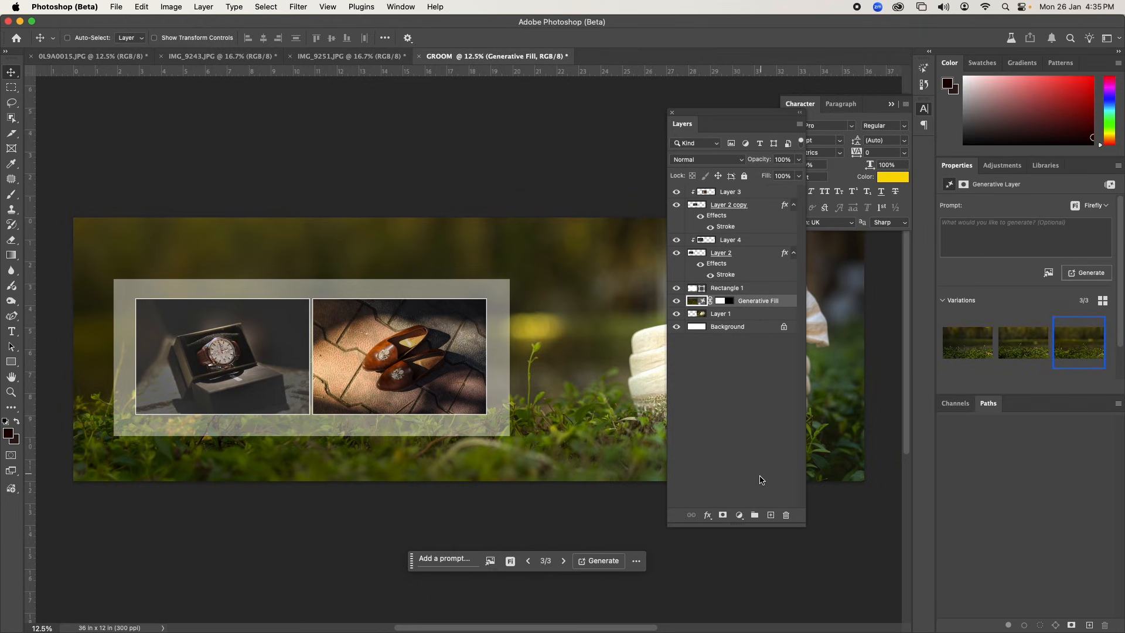
left_click(739, 514)
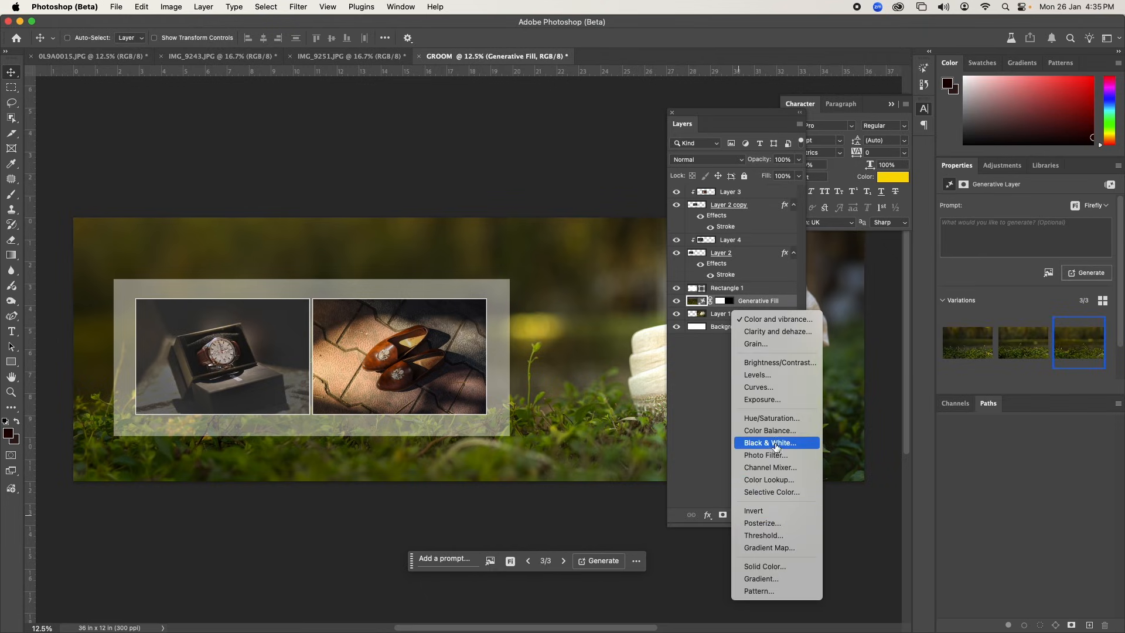
left_click(779, 388)
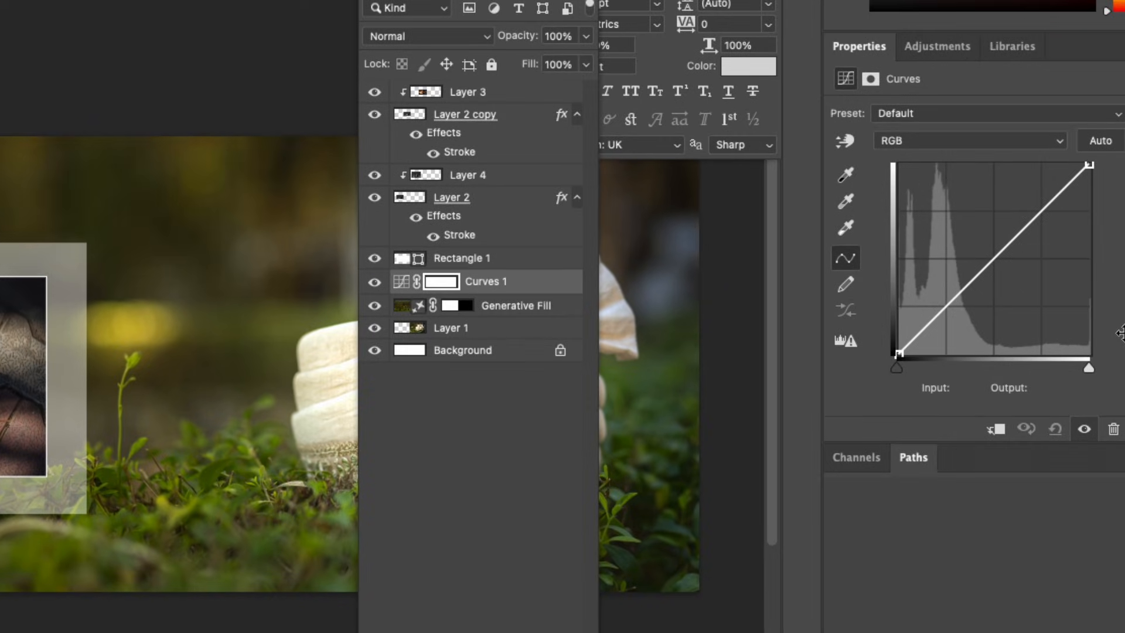
left_click_drag(899, 354, 871, 294)
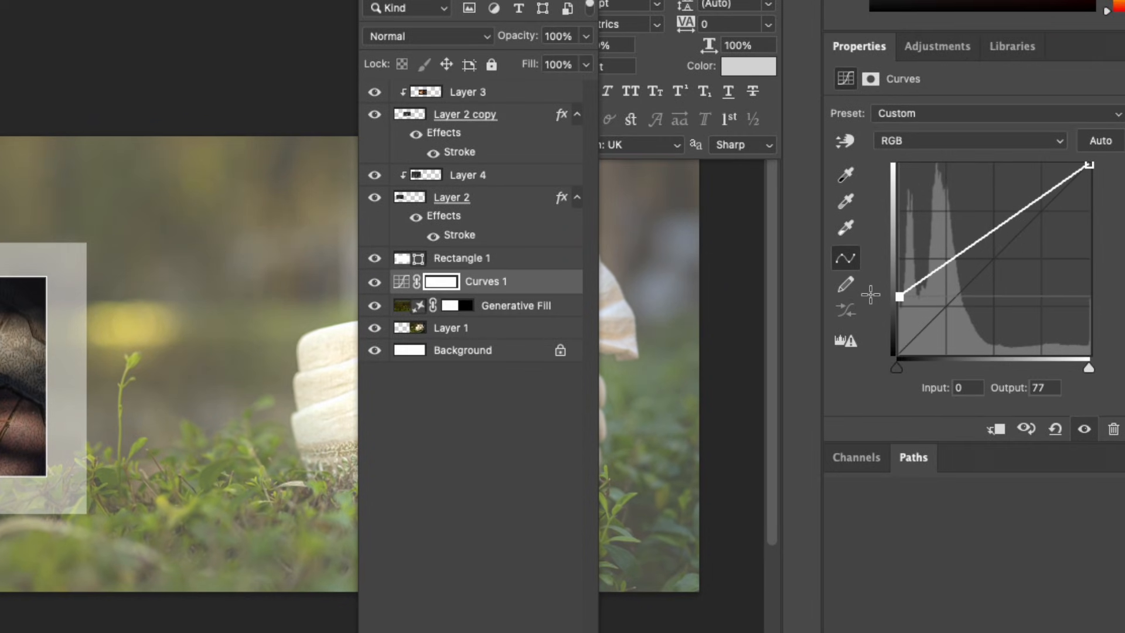
left_click_drag(945, 265, 956, 282)
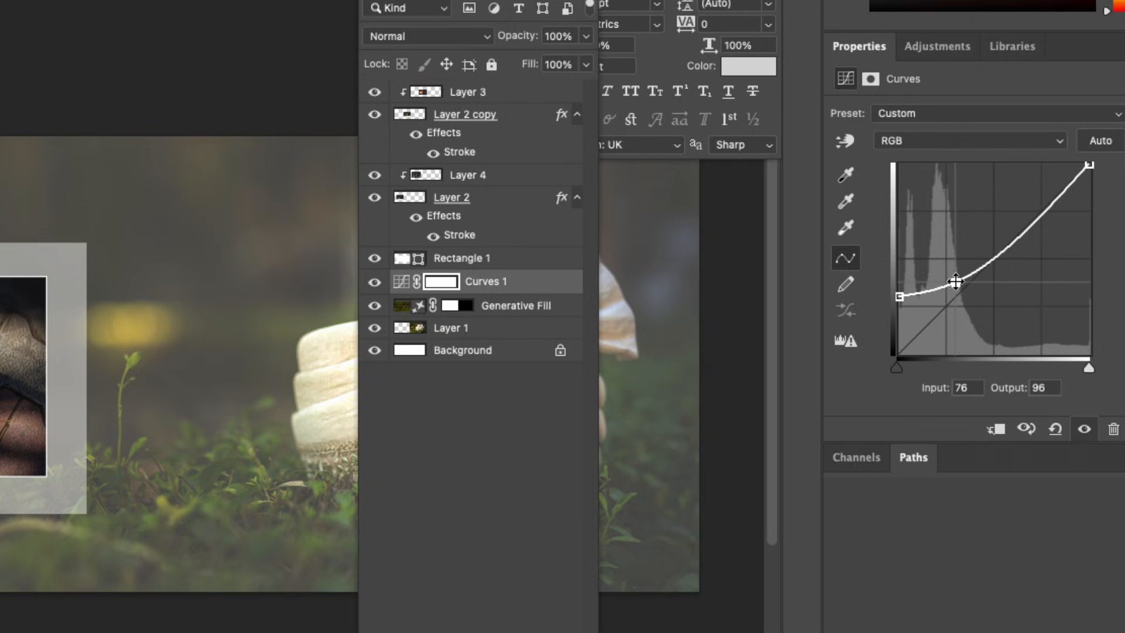
- Apply a black-to-white linear gradient to the Curves mask from the turban edge towards the framed photos, keeping the faded look on the photo side
key("ctrl+minus")
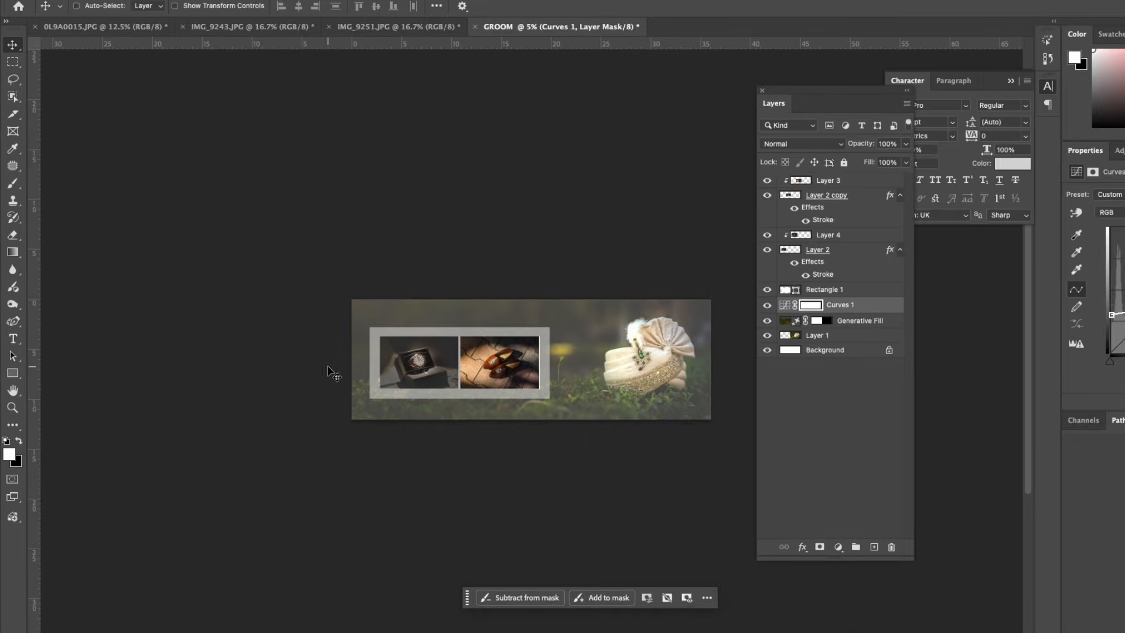
key("Tab")
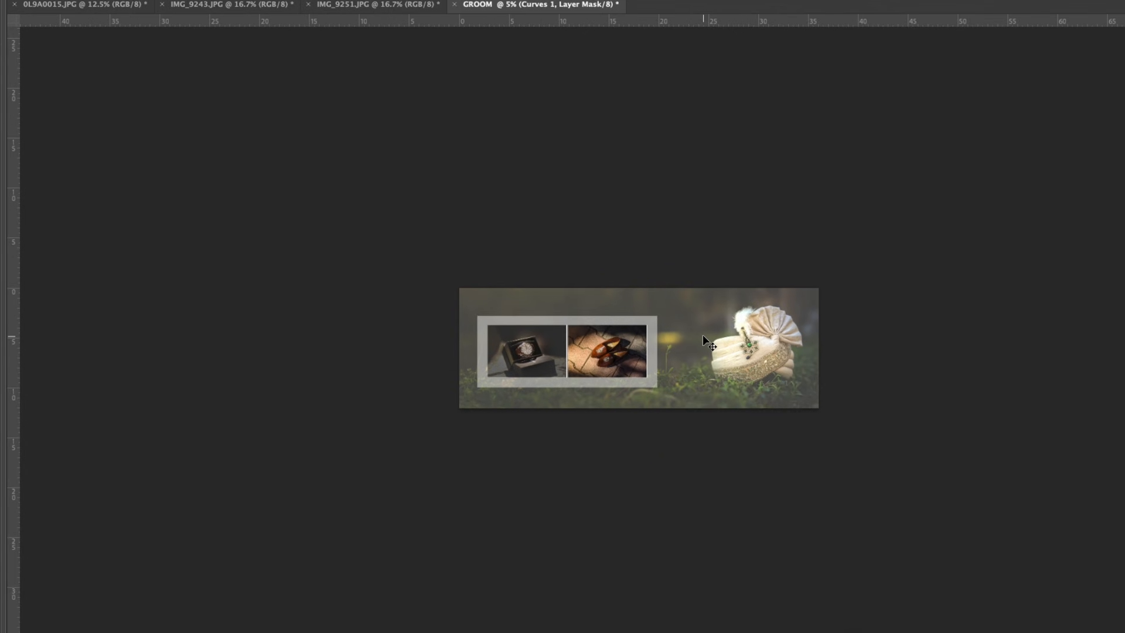
key("Tab")
left_click(13, 253)
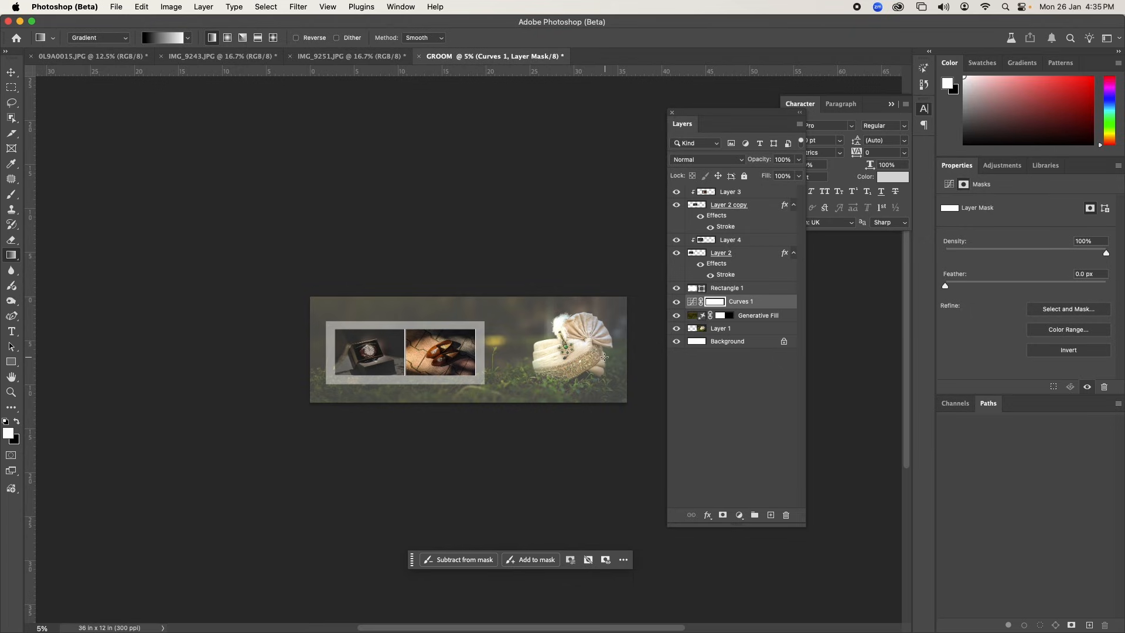
left_click_drag(617, 354, 396, 355)
left_click(11, 71)
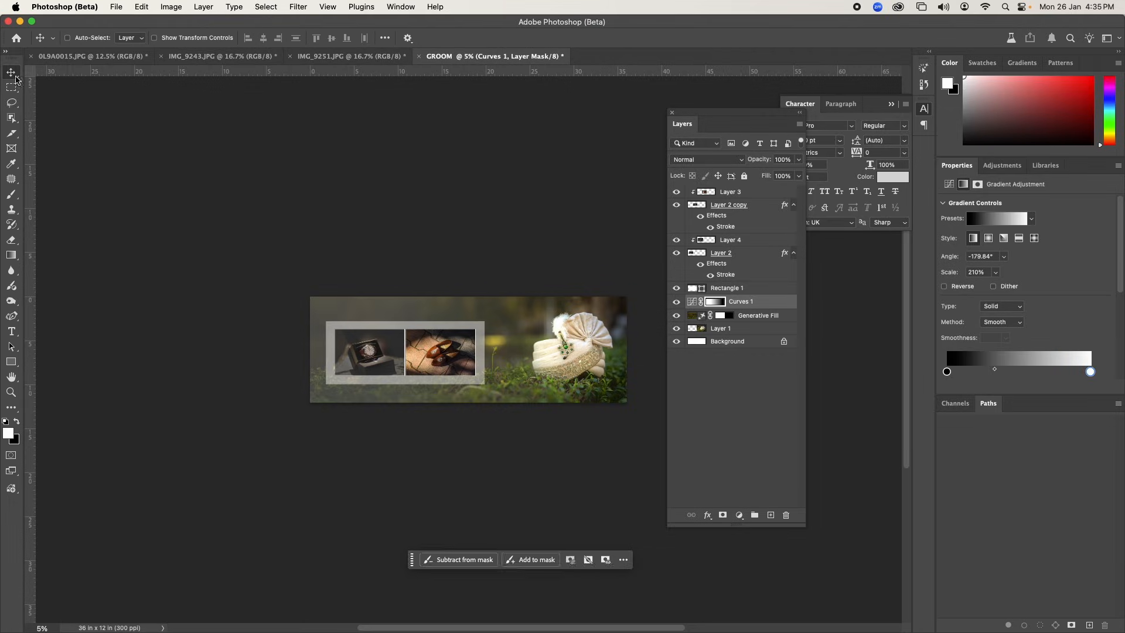
- Add the title text "Elegance of Groom" just above the translucent rectangle
key("Tab")
scroll(638, 373, "up", 2)
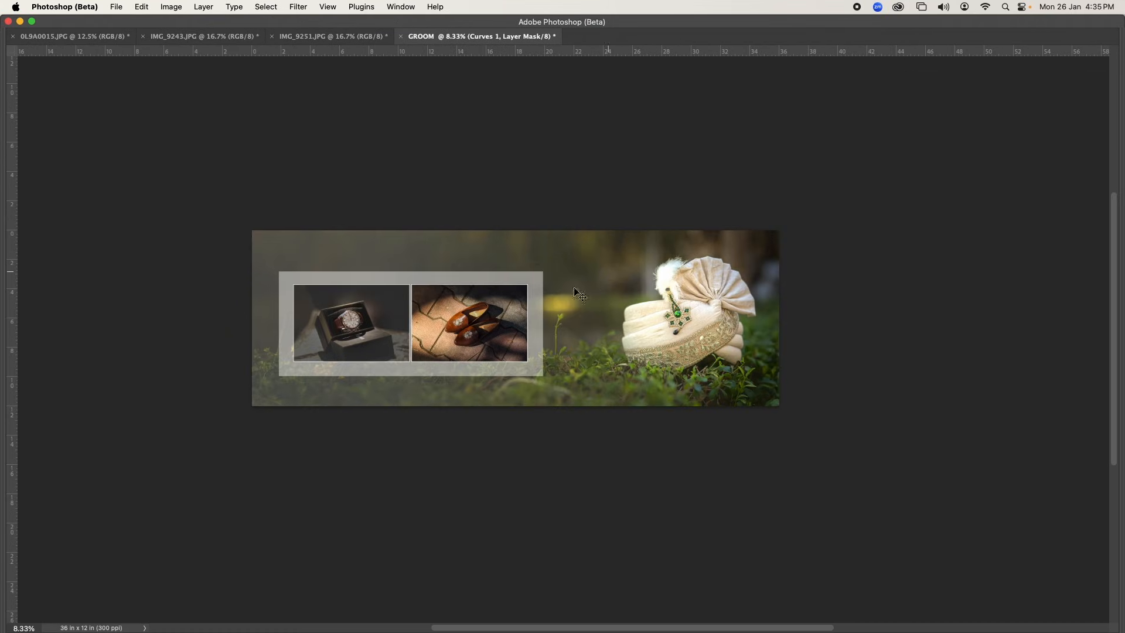
scroll(532, 299, "up", 1)
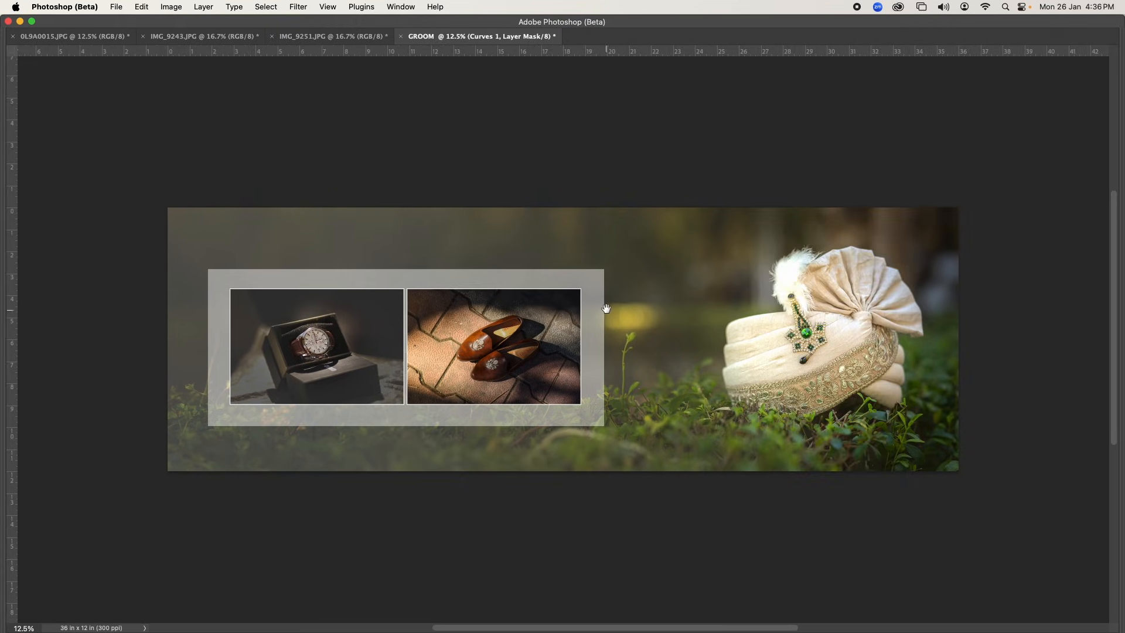
left_click_drag(604, 308, 588, 350)
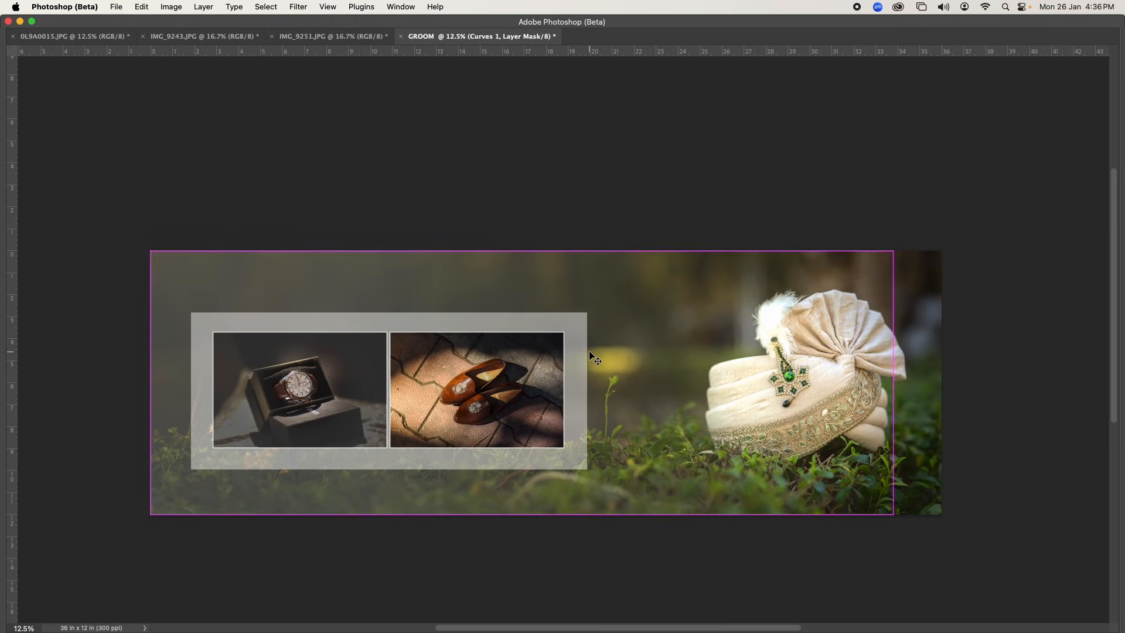
key("t")
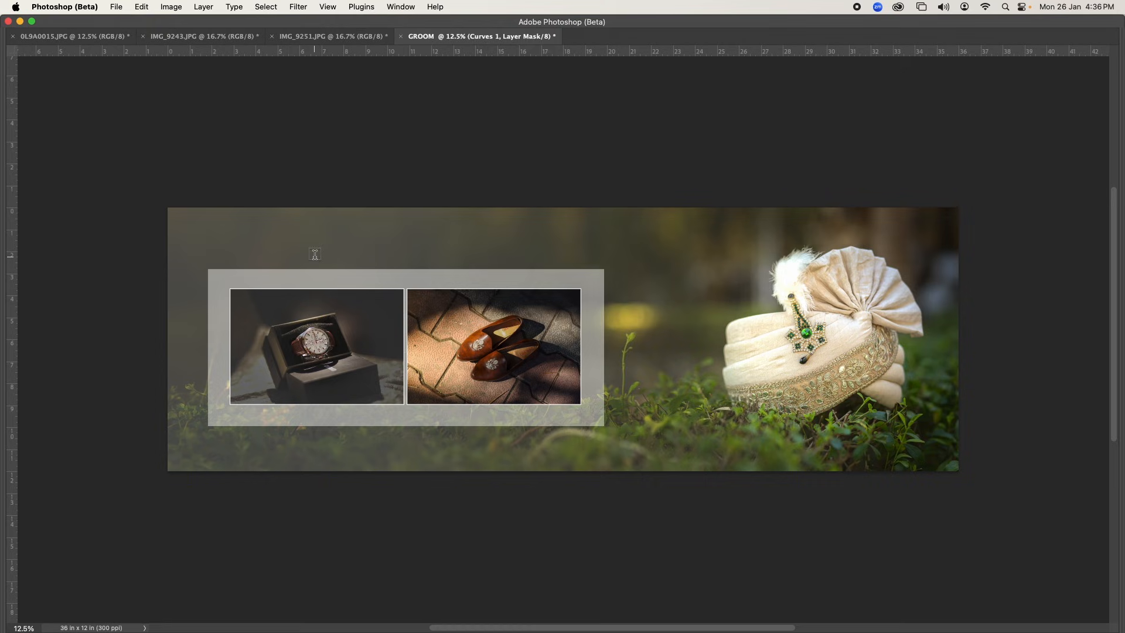
left_click(315, 255)
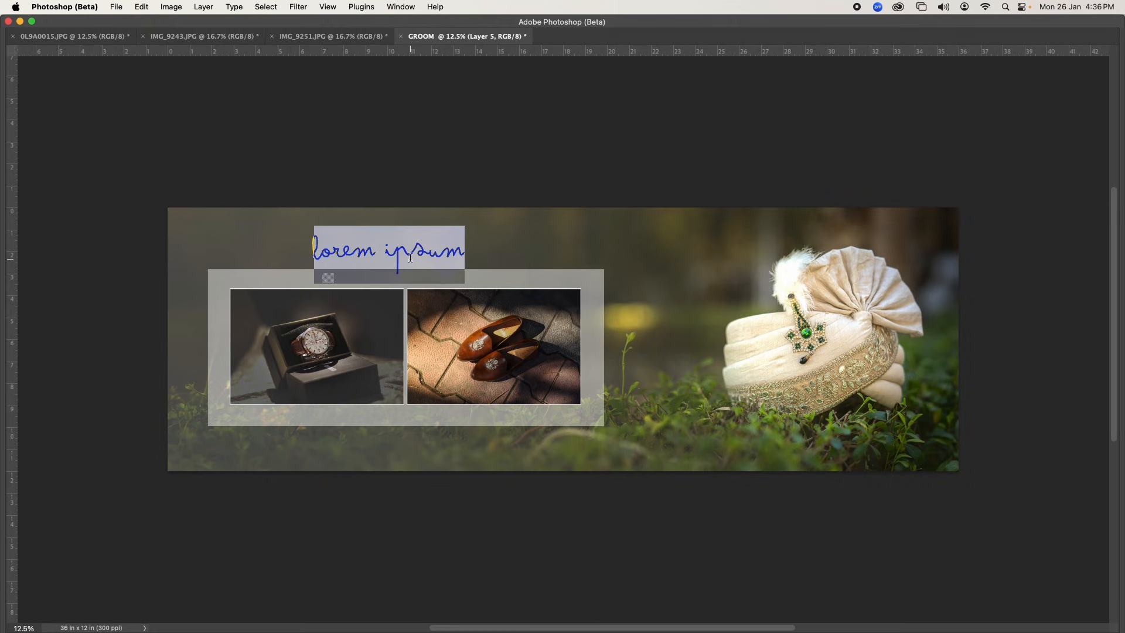
type("elegance of groom")
- Set the colour of the whole title text to white (ffffff)
key("super+a")
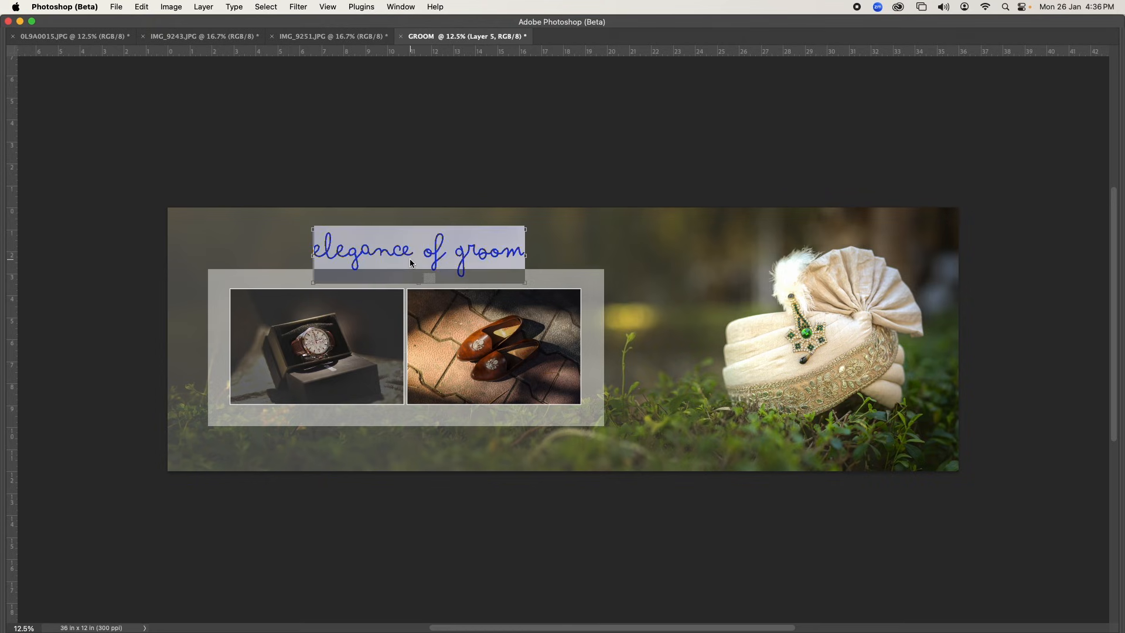
key("super+t")
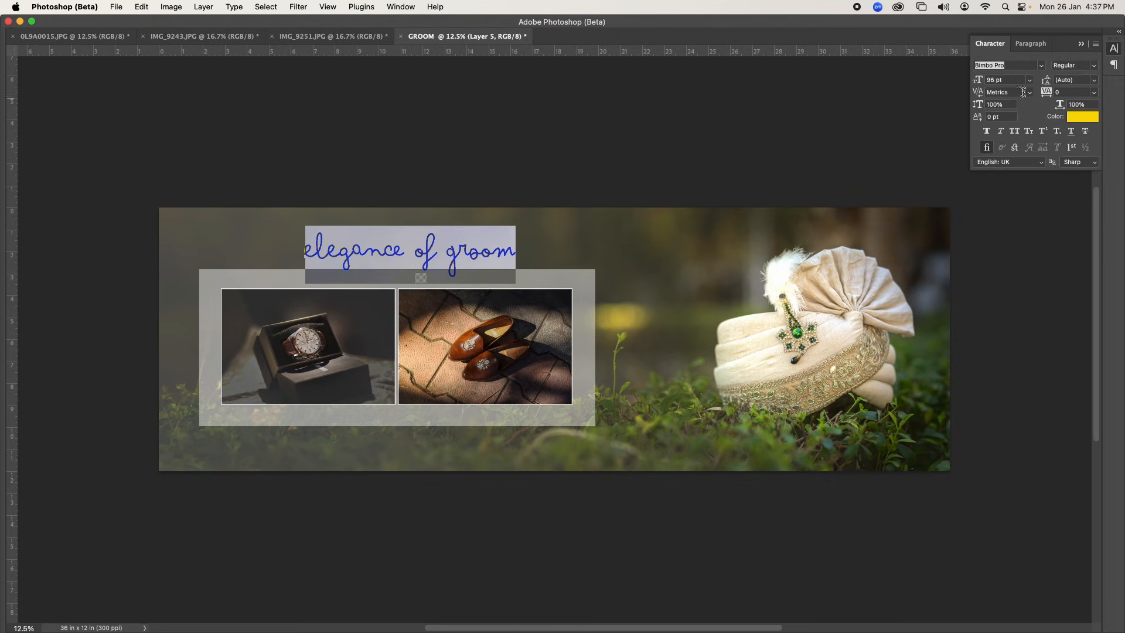
left_click(1083, 116)
left_click_drag(740, 215, 711, 201)
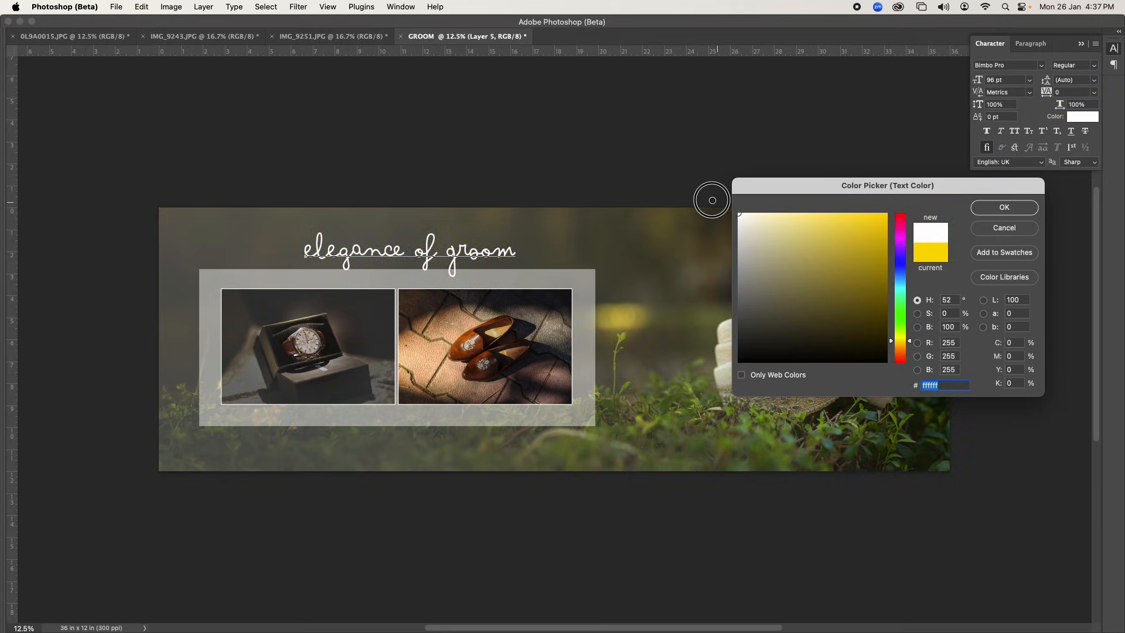
left_click(1013, 209)
- Set the title's font to Poppins ExtraLight and its size to 45 pt
left_click(1007, 65)
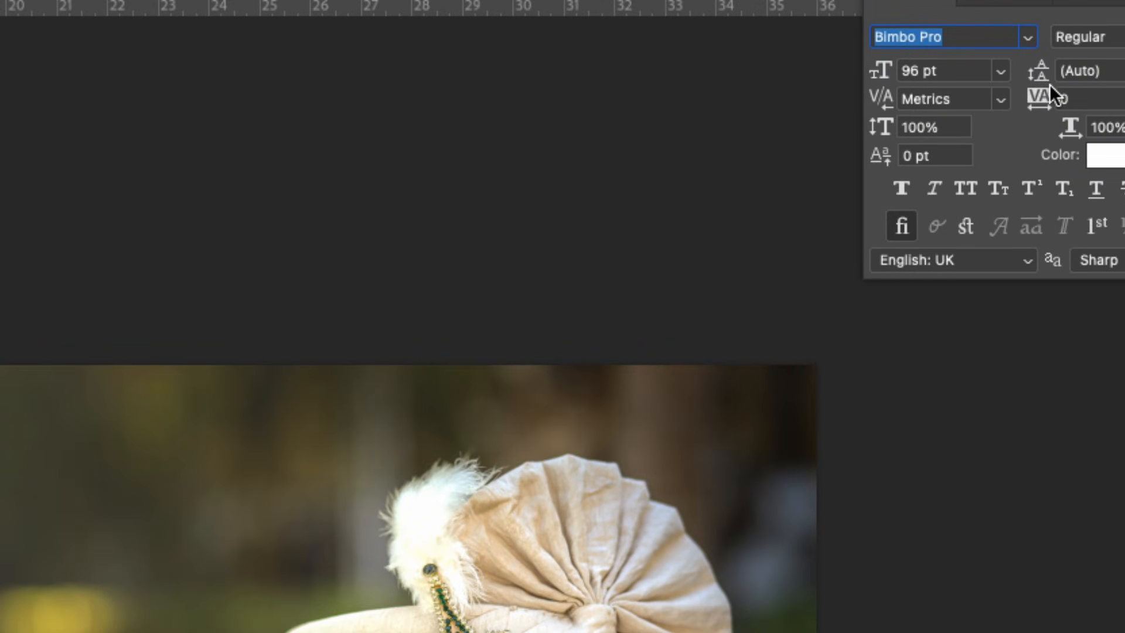
type("Pop")
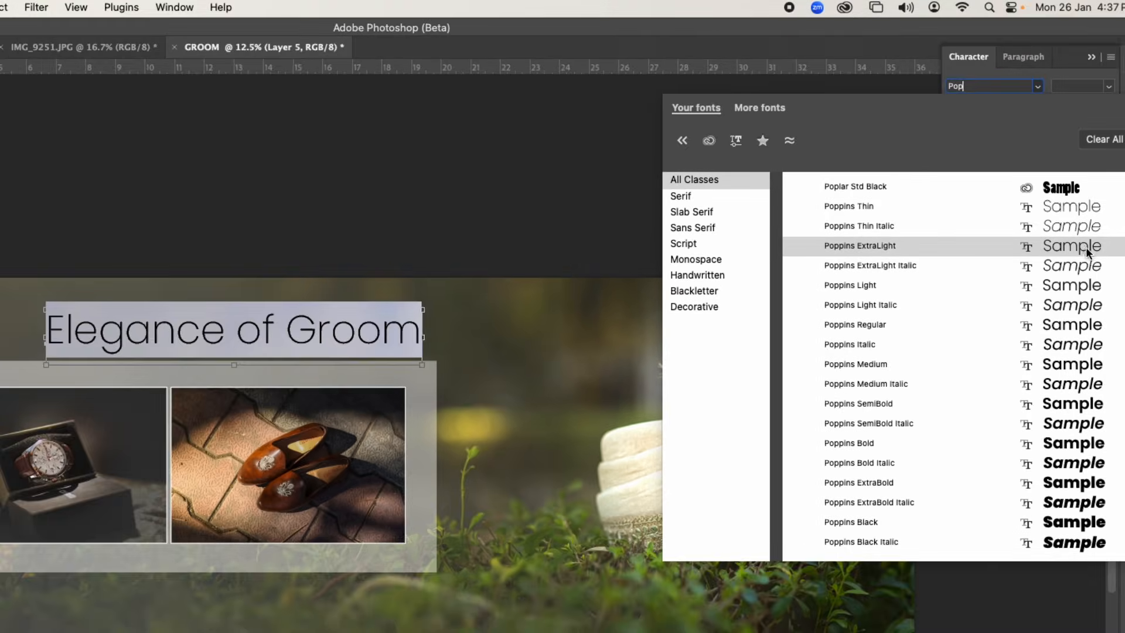
left_click(1087, 244)
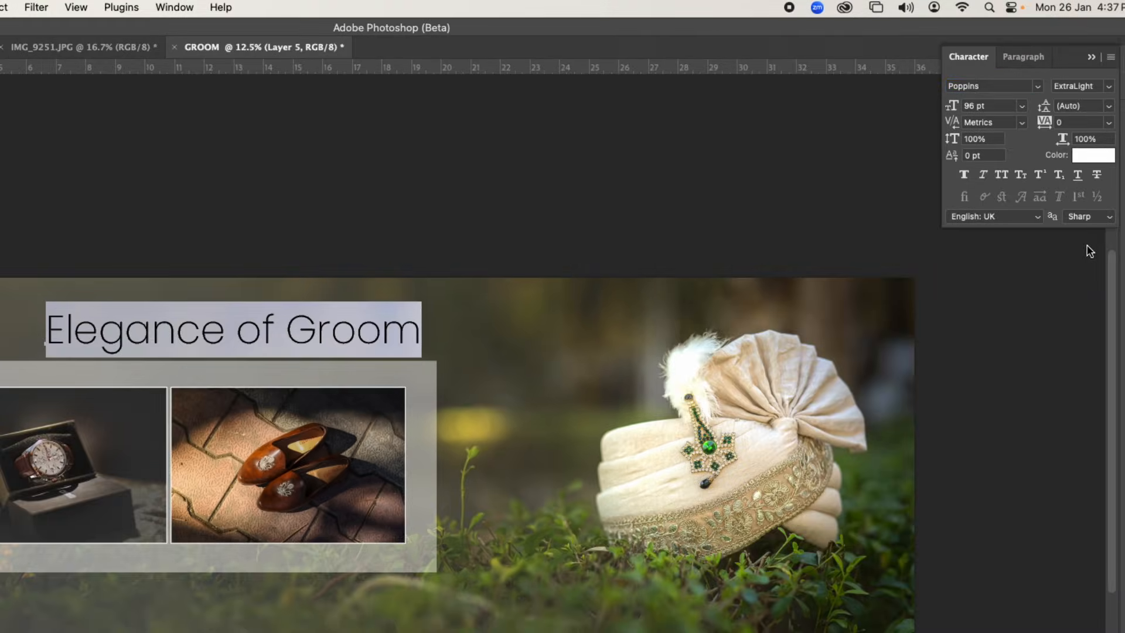
left_click_drag(955, 114, 905, 111)
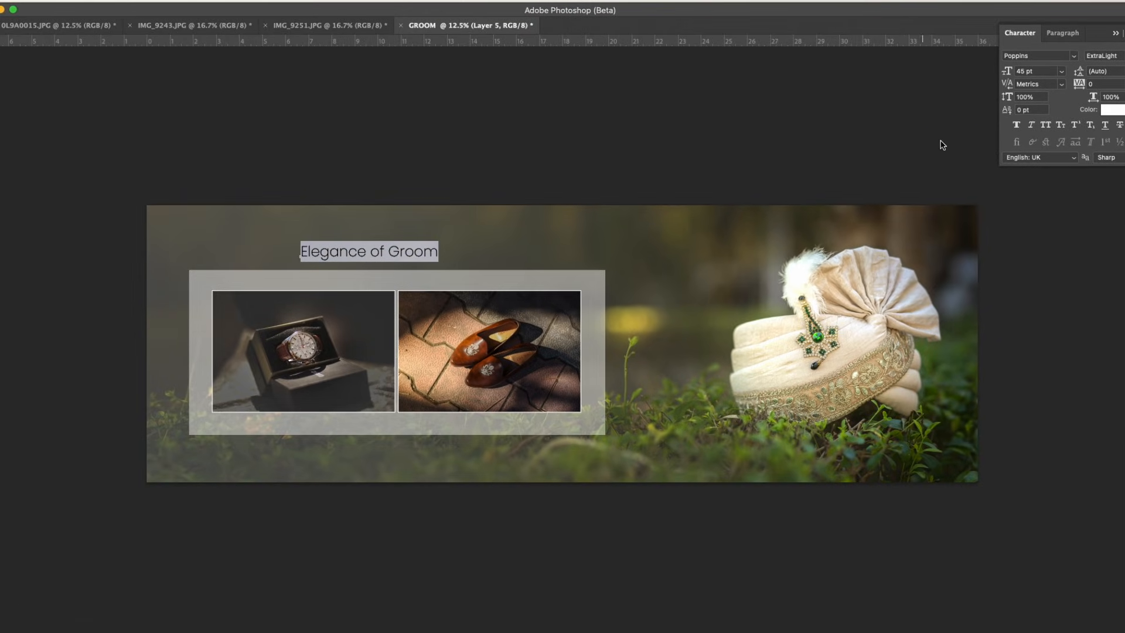
- Format the title in all caps with a tracking of 460 and the Regular font style
left_click(1046, 125)
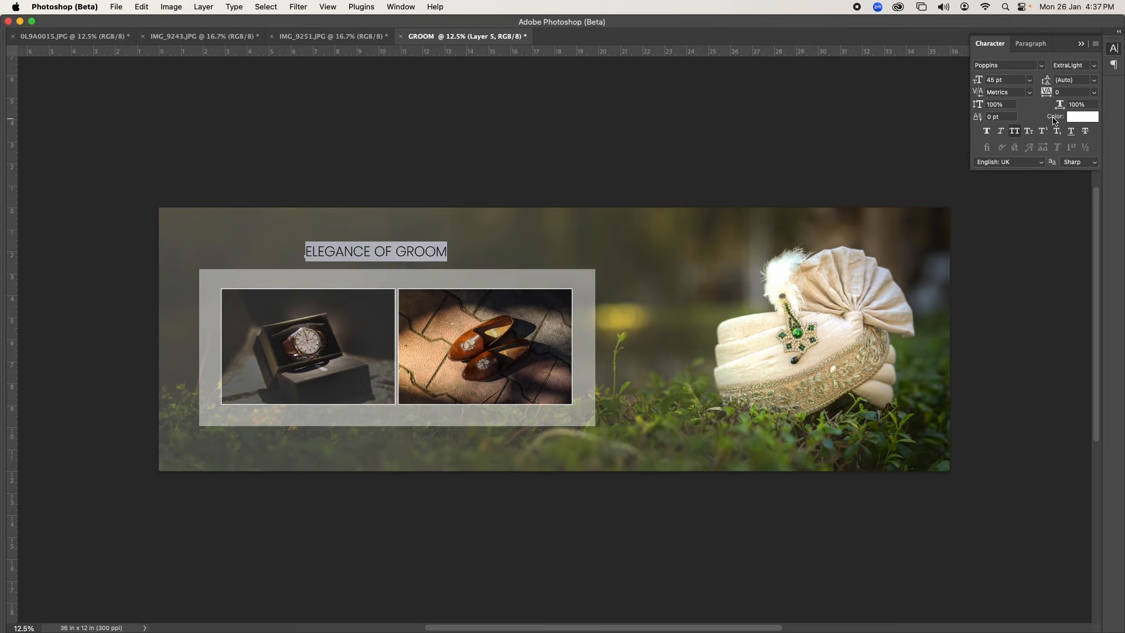
left_click_drag(1047, 92, 1061, 97)
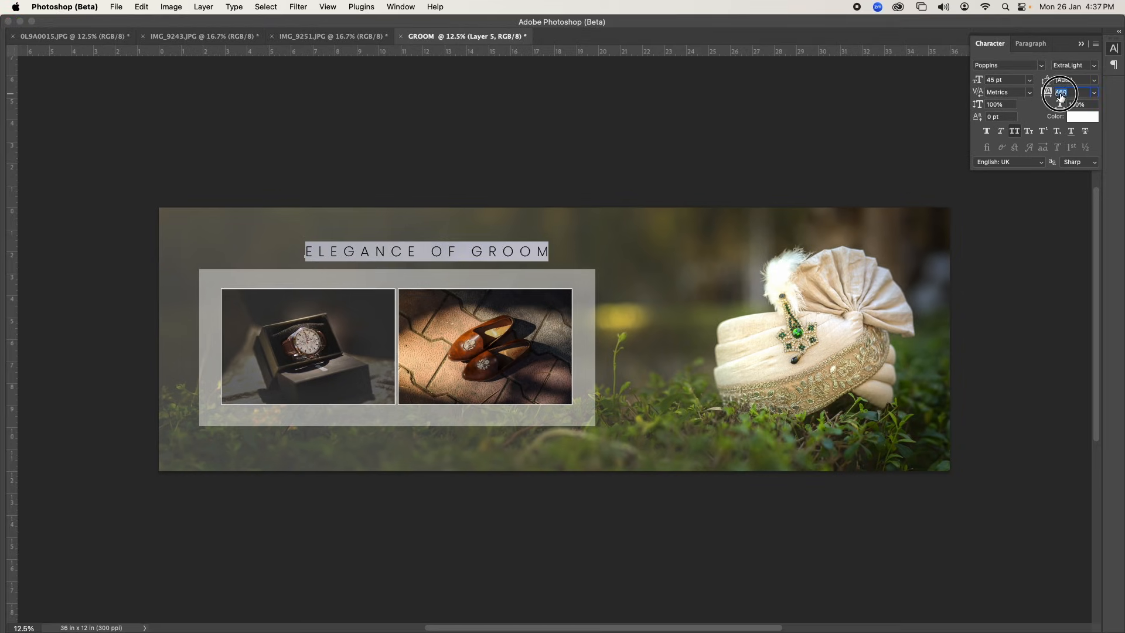
left_click(1093, 66)
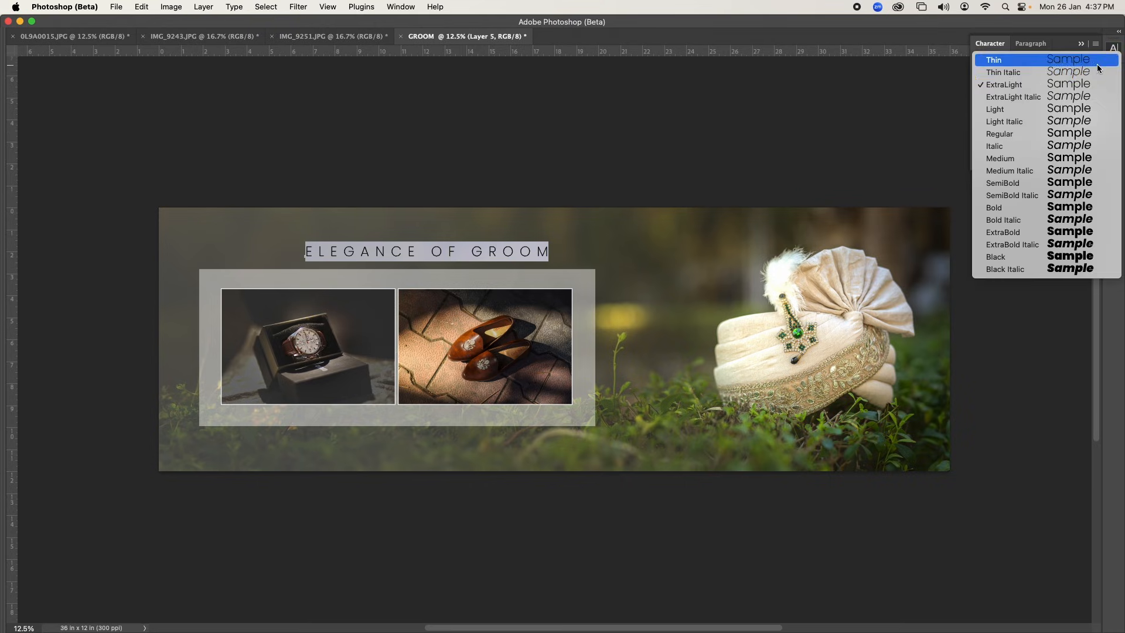
left_click(1099, 134)
key("super+Return")
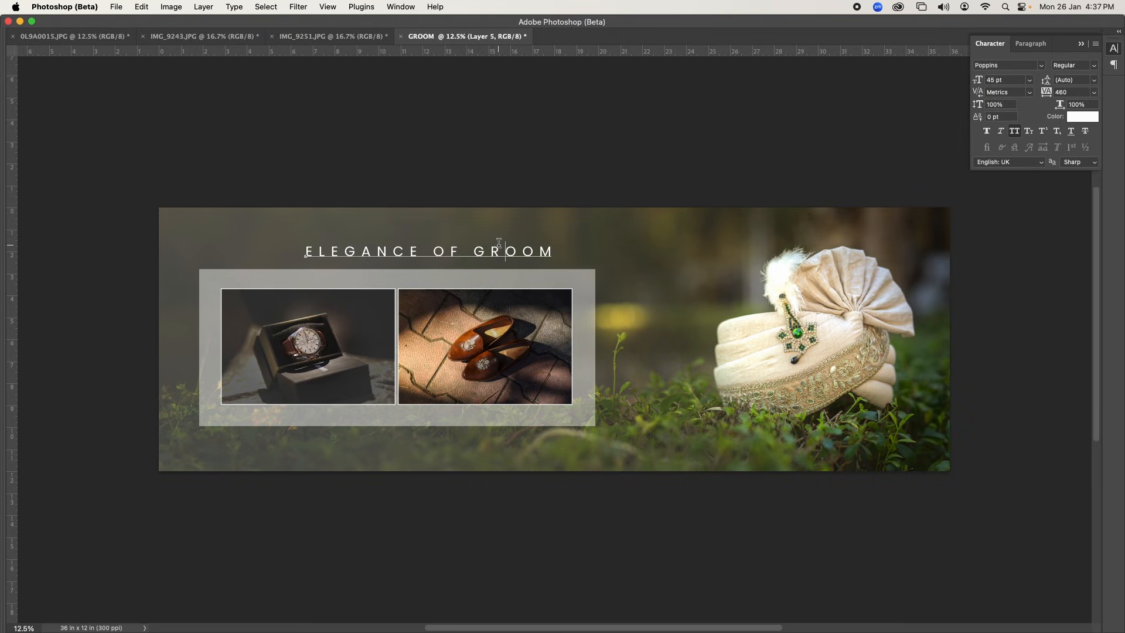
- Move the title centred just below the translucent rectangle and scale it down to about 22.59 pt
left_click_drag(499, 249, 400, 447)
key("Return")
left_click(423, 526)
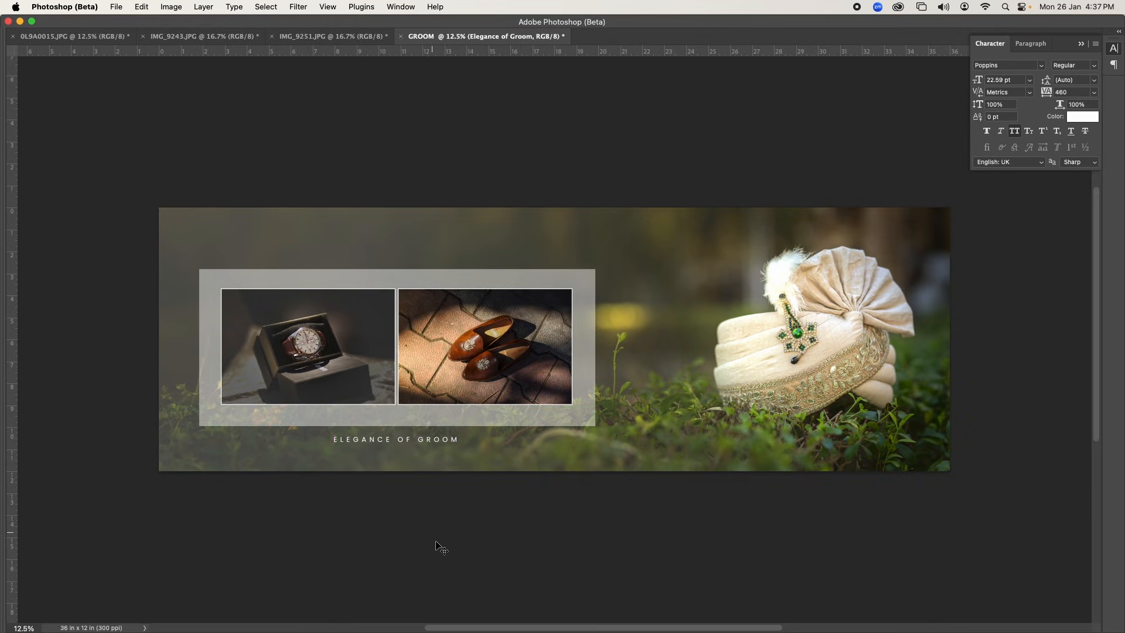
- Examine the whole spread with the interface hidden, and bring the interface back
key("Tab")
key("Tab")
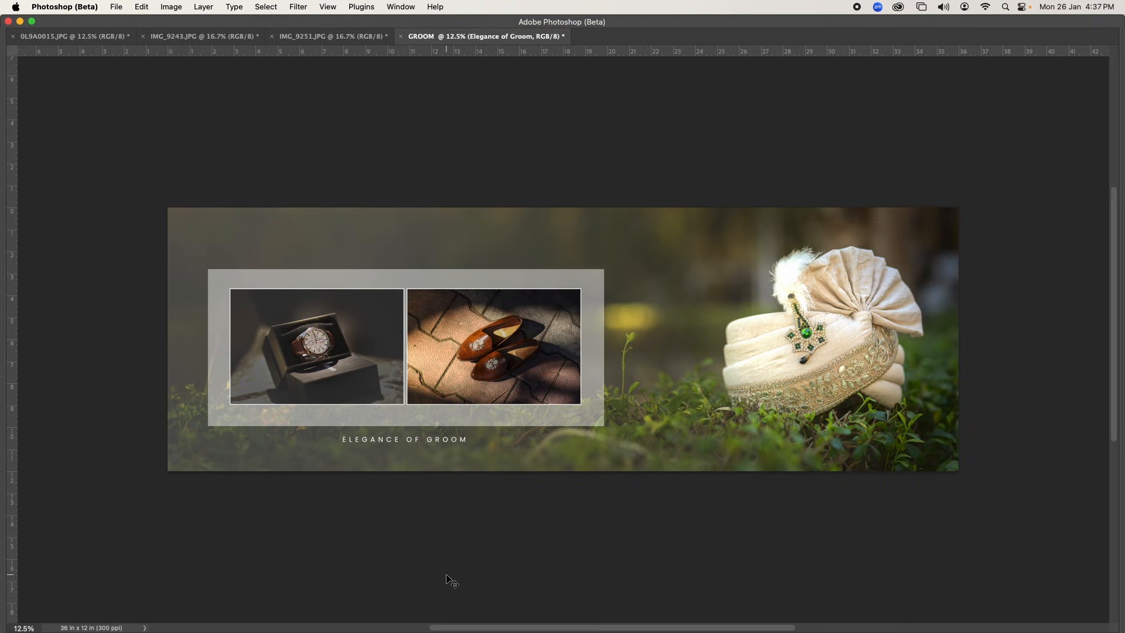
key("super+minus")
key("super+equal")
key("Tab")
key("Tab")
key("Tab")
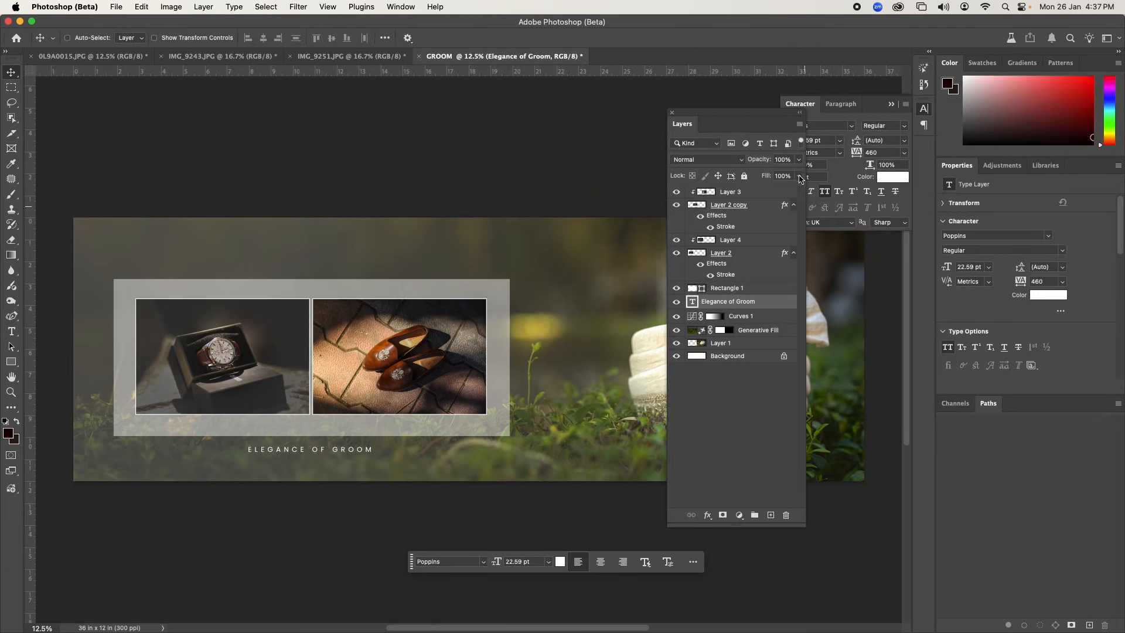
- Select Layer 3 and collapse the character settings
left_click(753, 317)
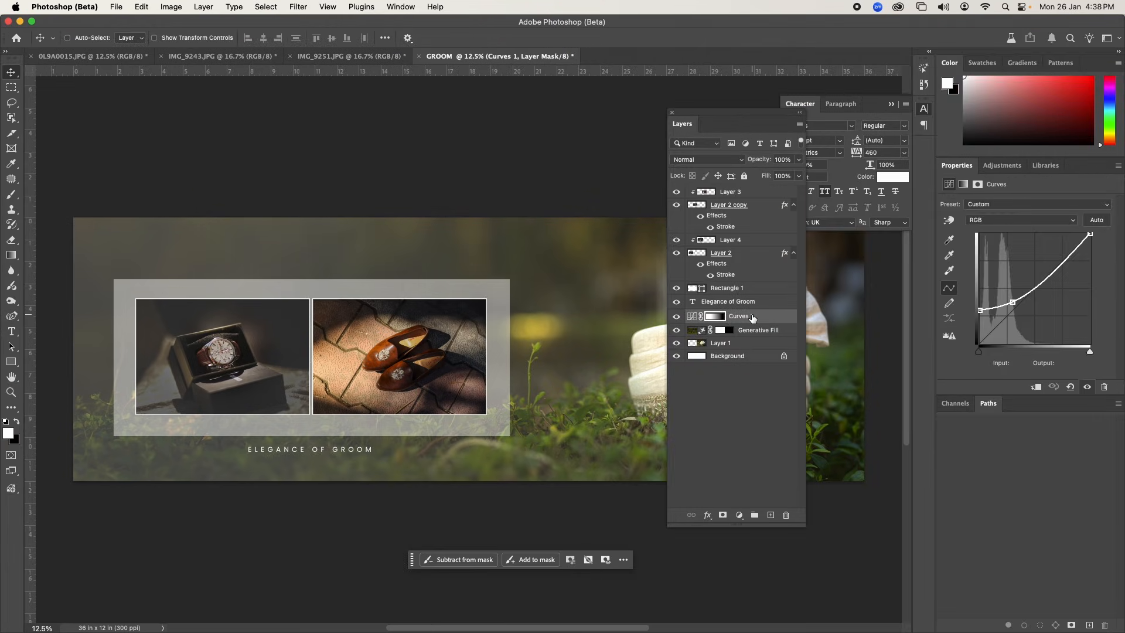
left_click(741, 194)
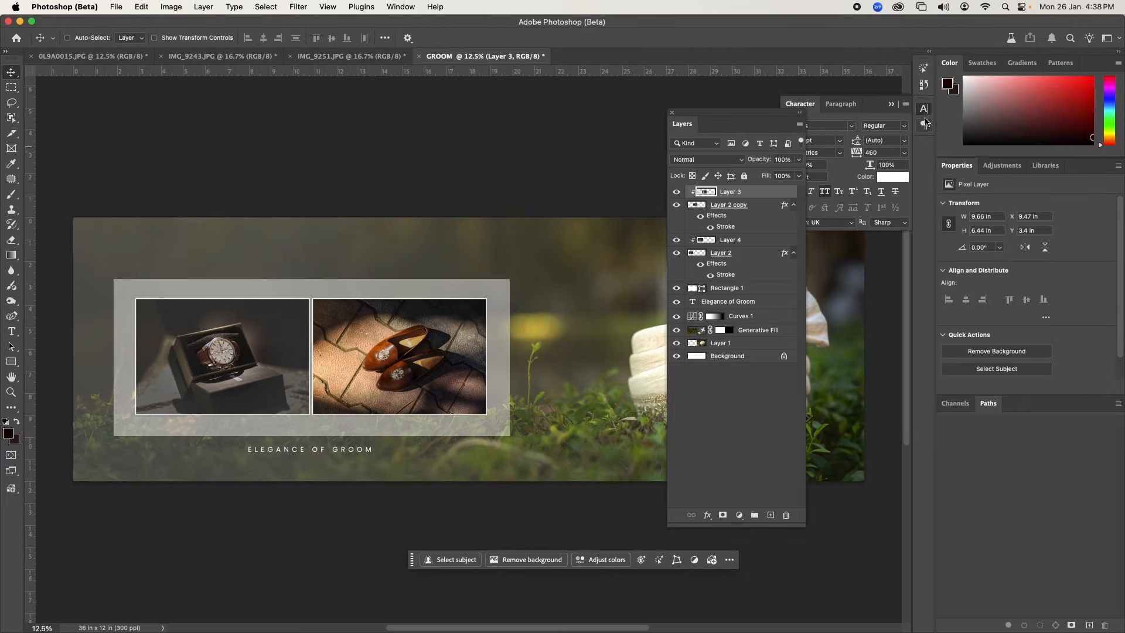
left_click(924, 108)
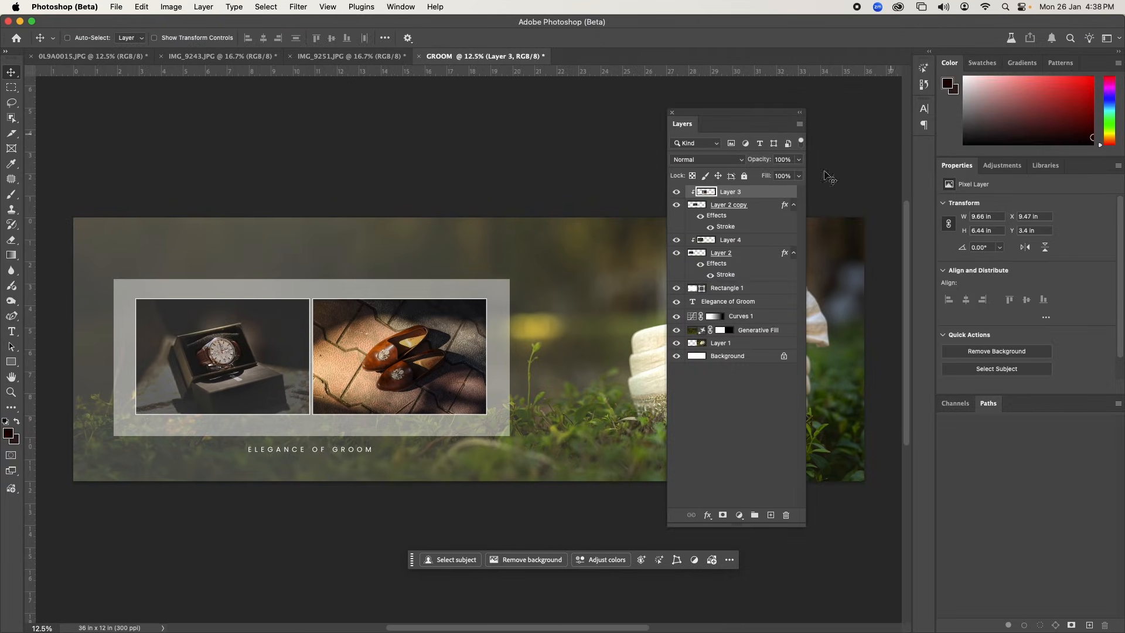
- Hide every layer except Background and Layer 1, and dock the layer list beside the canvas
key("super")
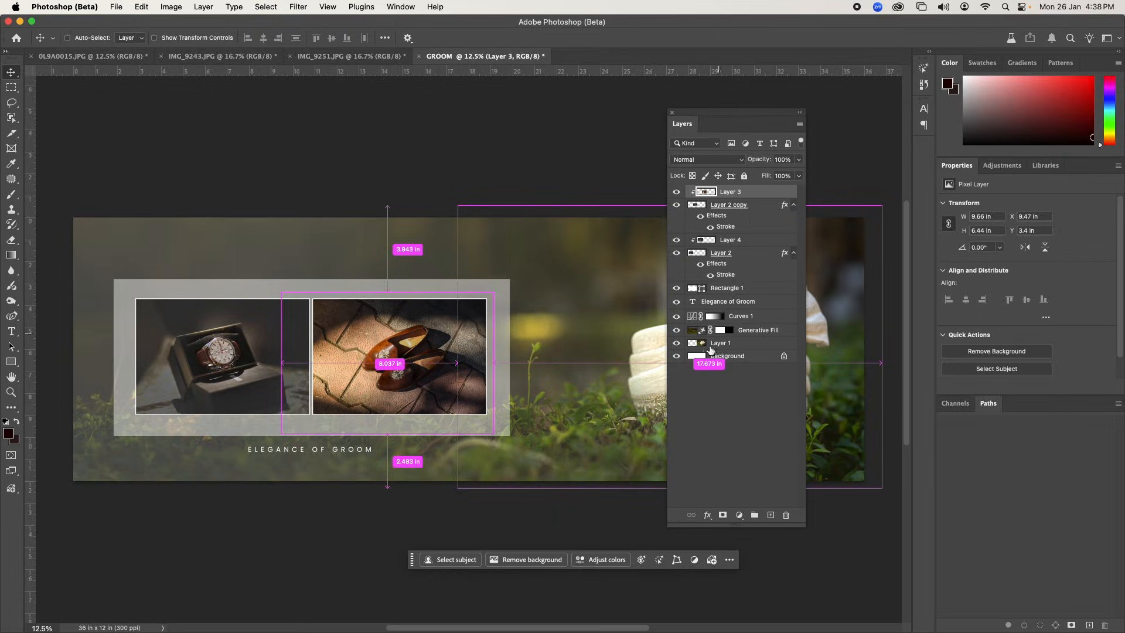
left_click(677, 355, "alt")
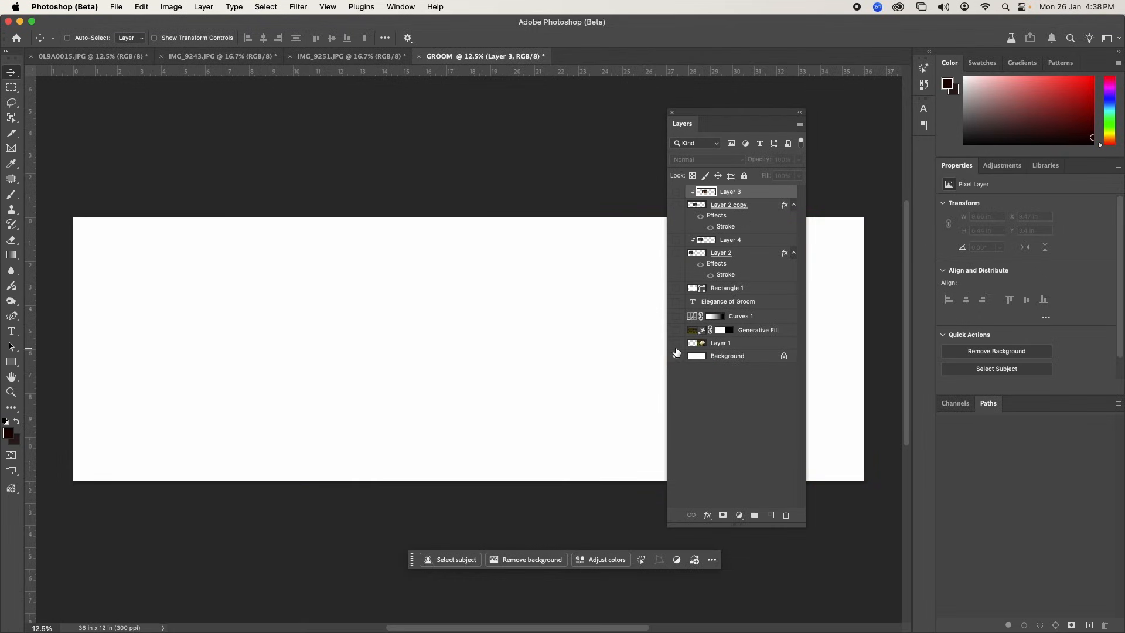
left_click(676, 344)
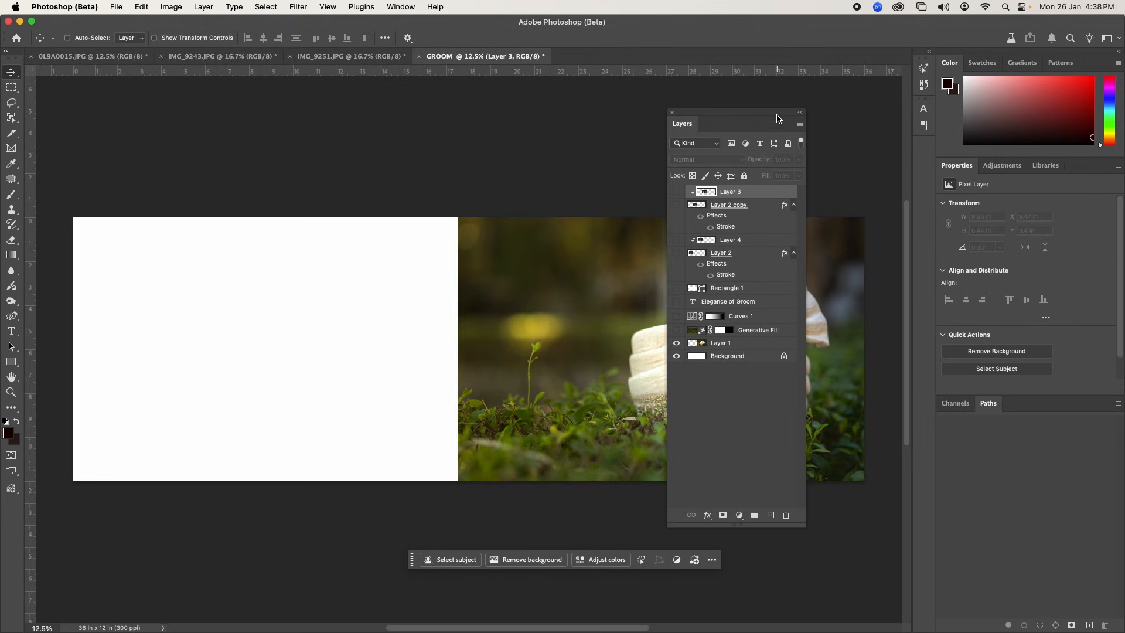
left_click_drag(771, 116, 910, 126)
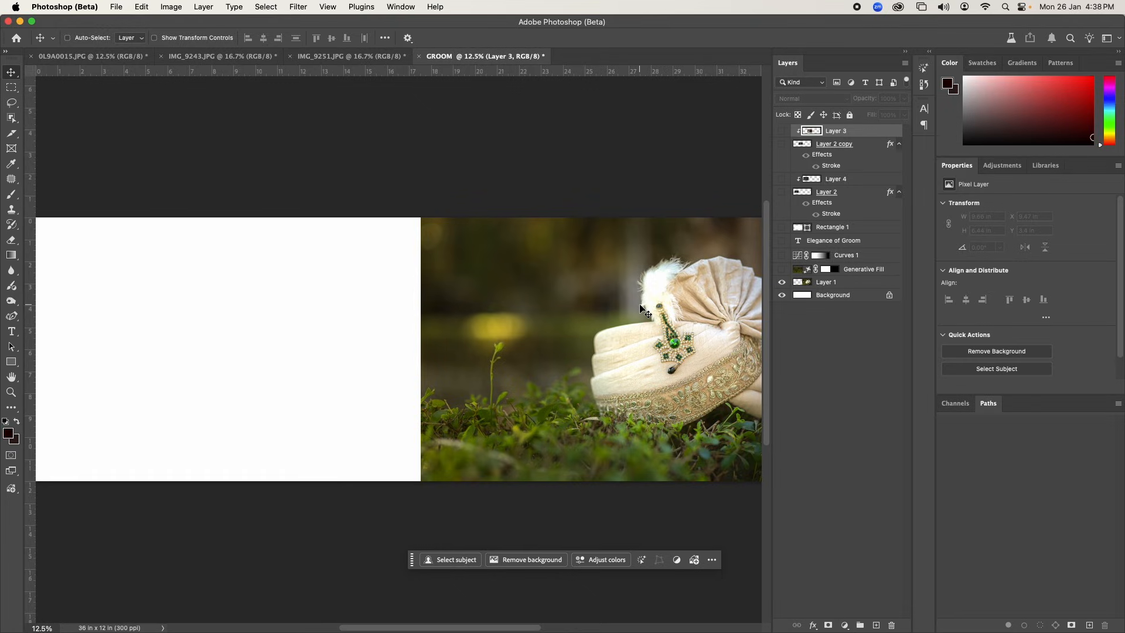
key("super+minus")
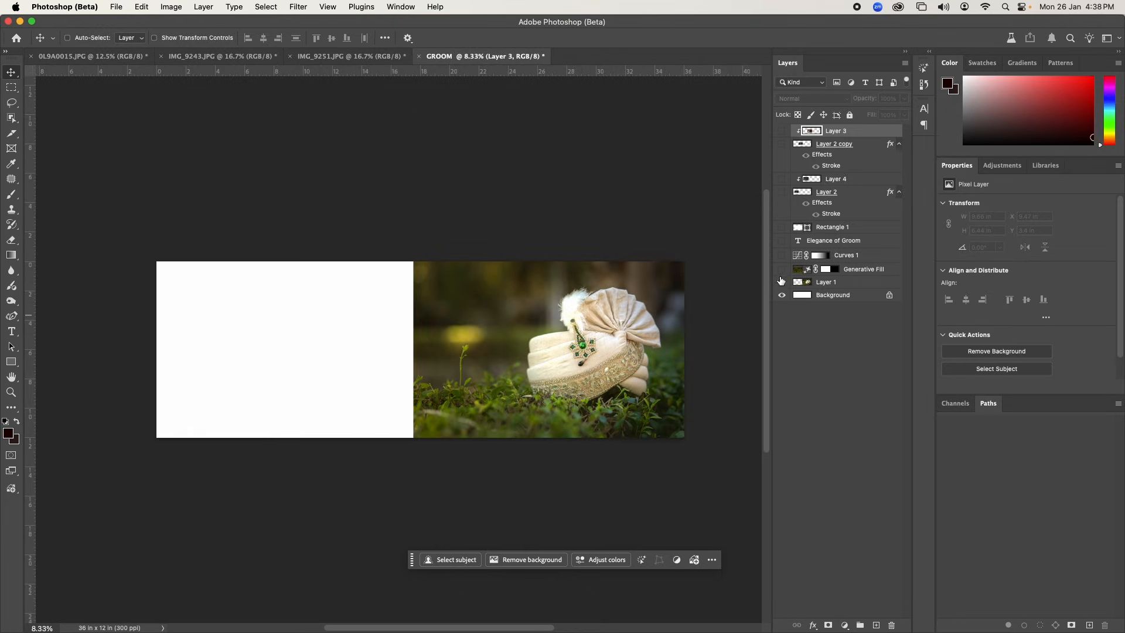
- Show the hidden layers again in stacking order, from Generative Fill, Curves 1 and the title up to Layer 3
left_click(783, 269)
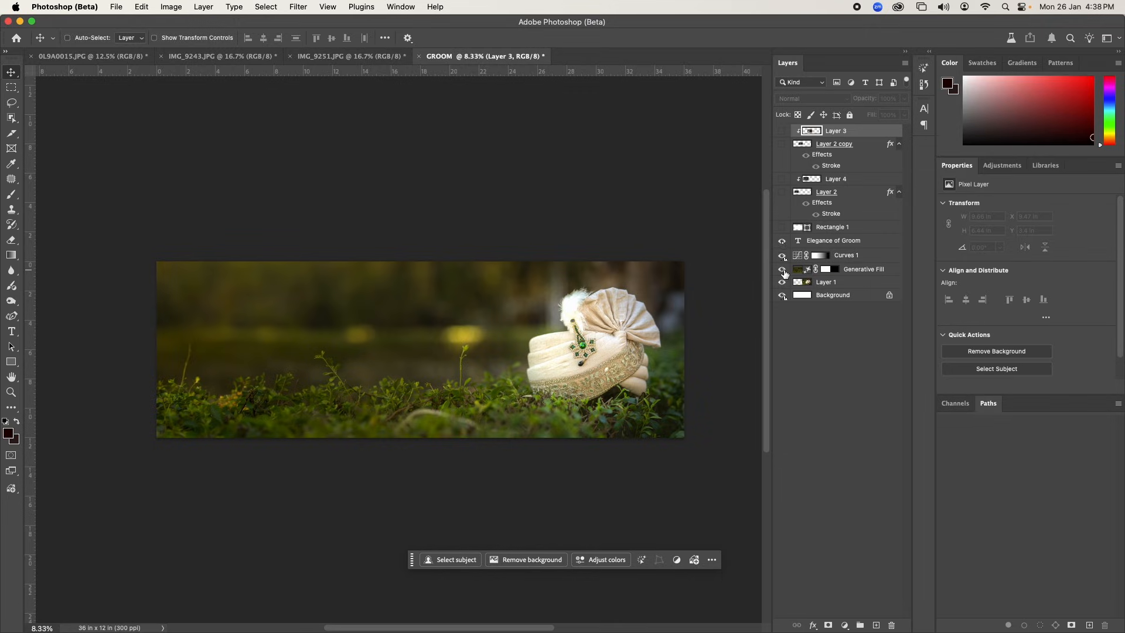
left_click(782, 228)
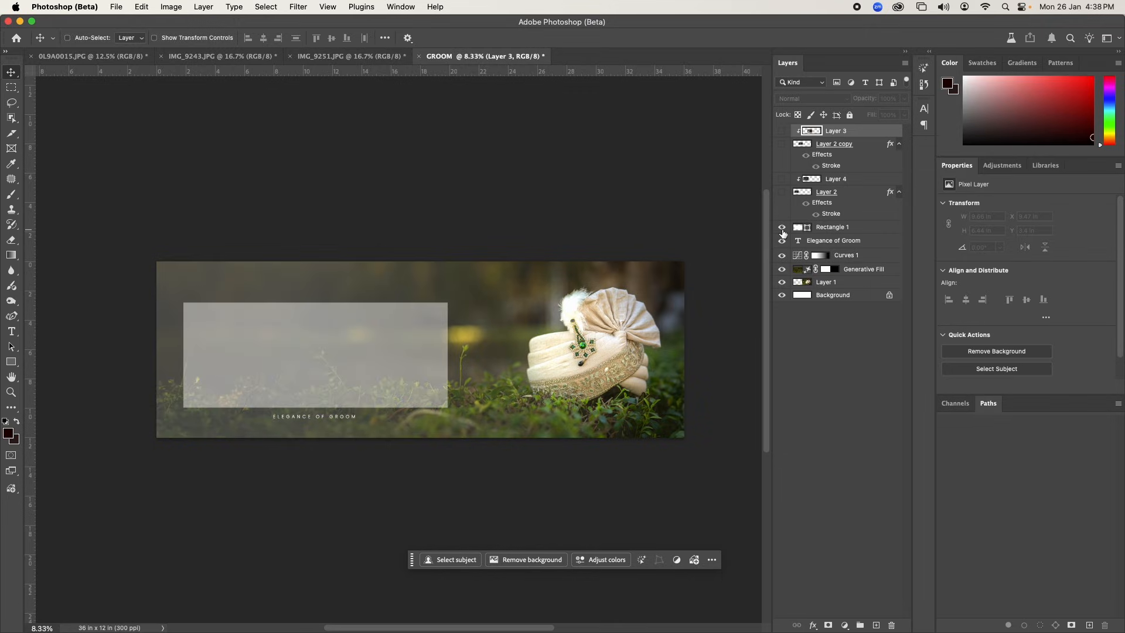
left_click(782, 209)
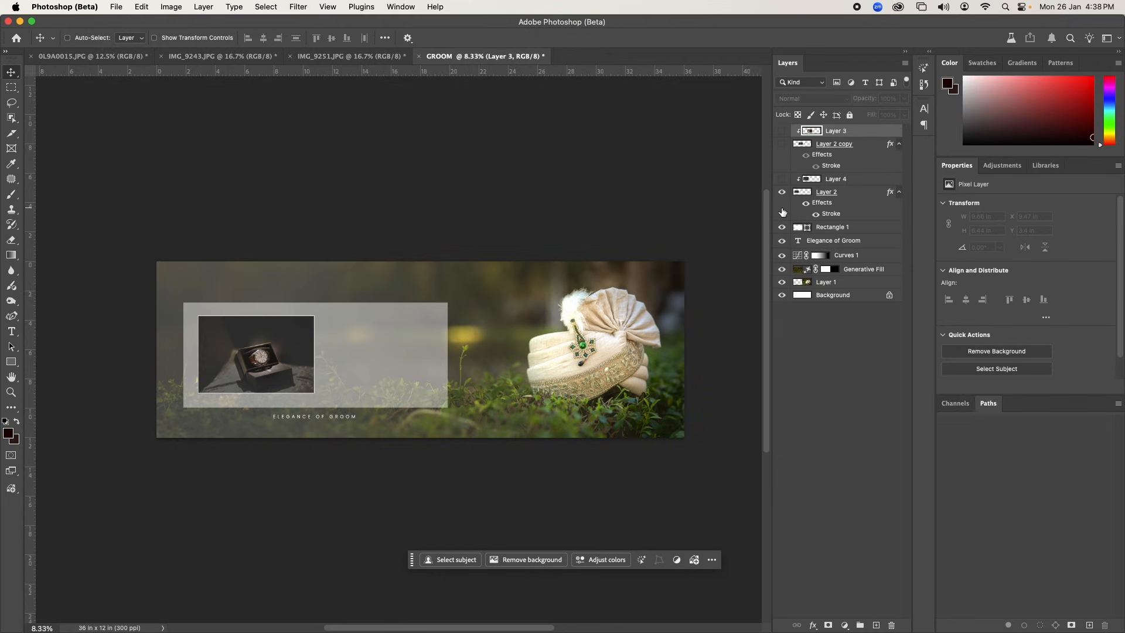
left_click(783, 179)
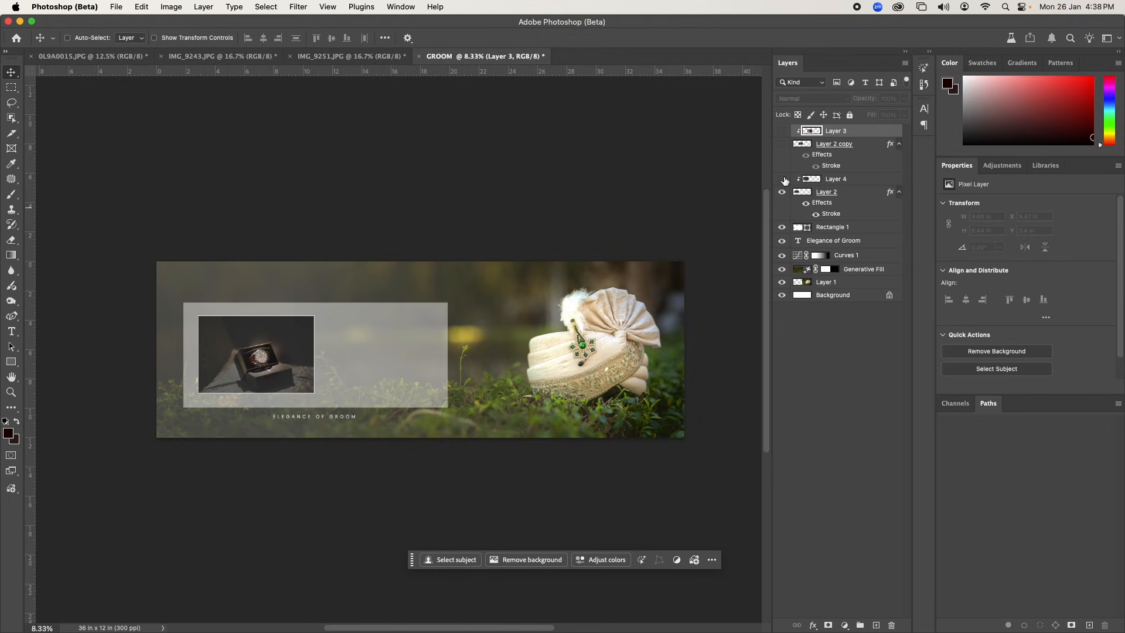
left_click(782, 145)
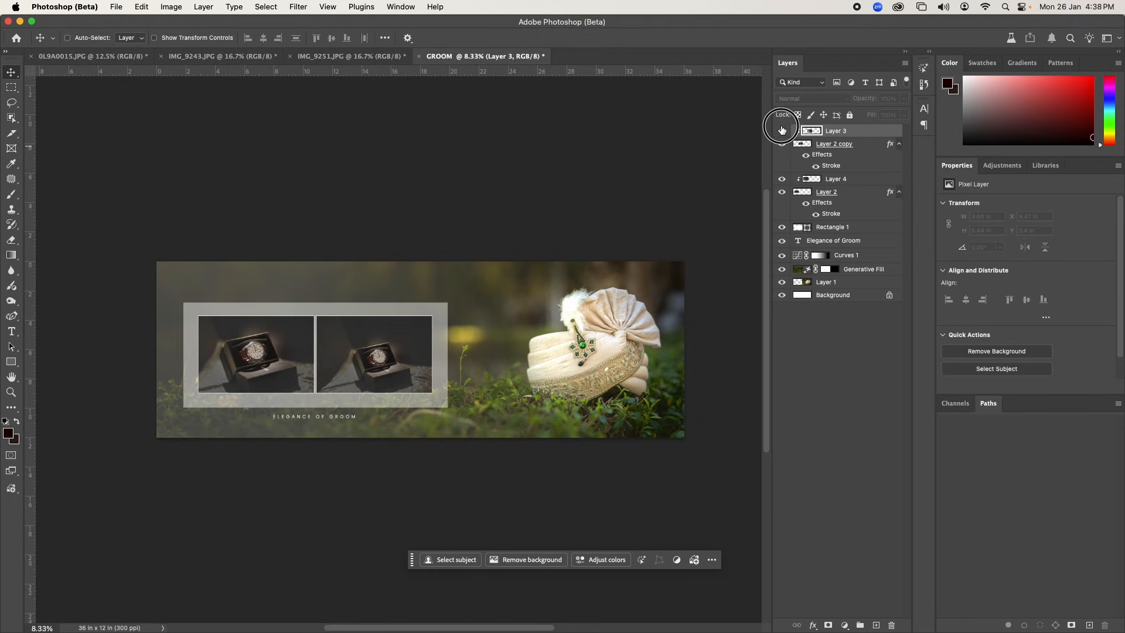
left_click(782, 130)
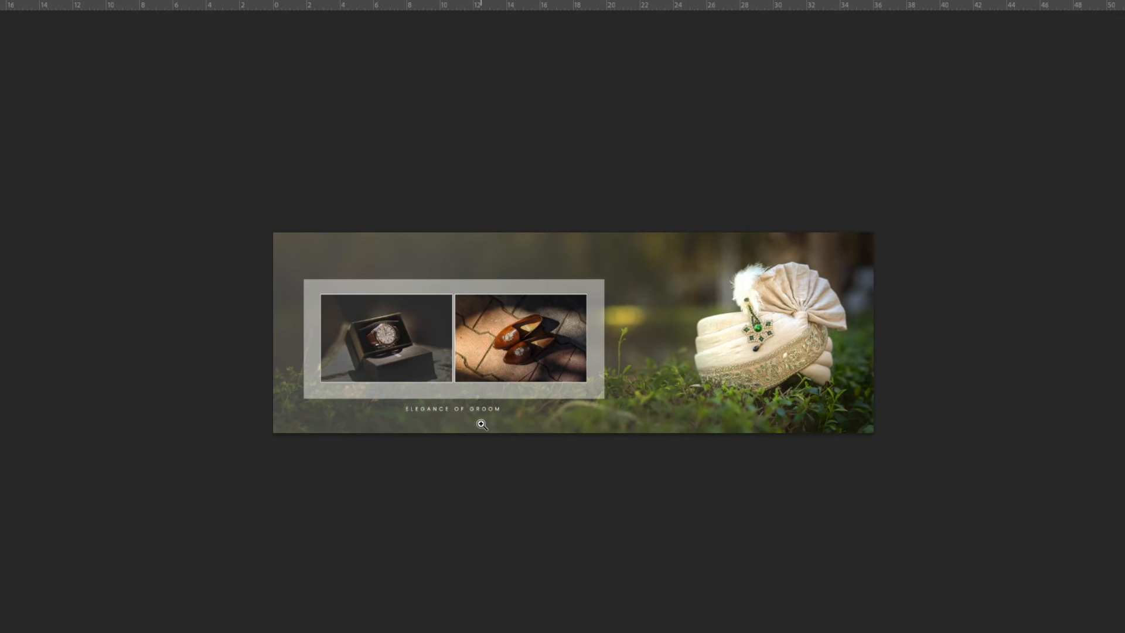
left_click(482, 424)
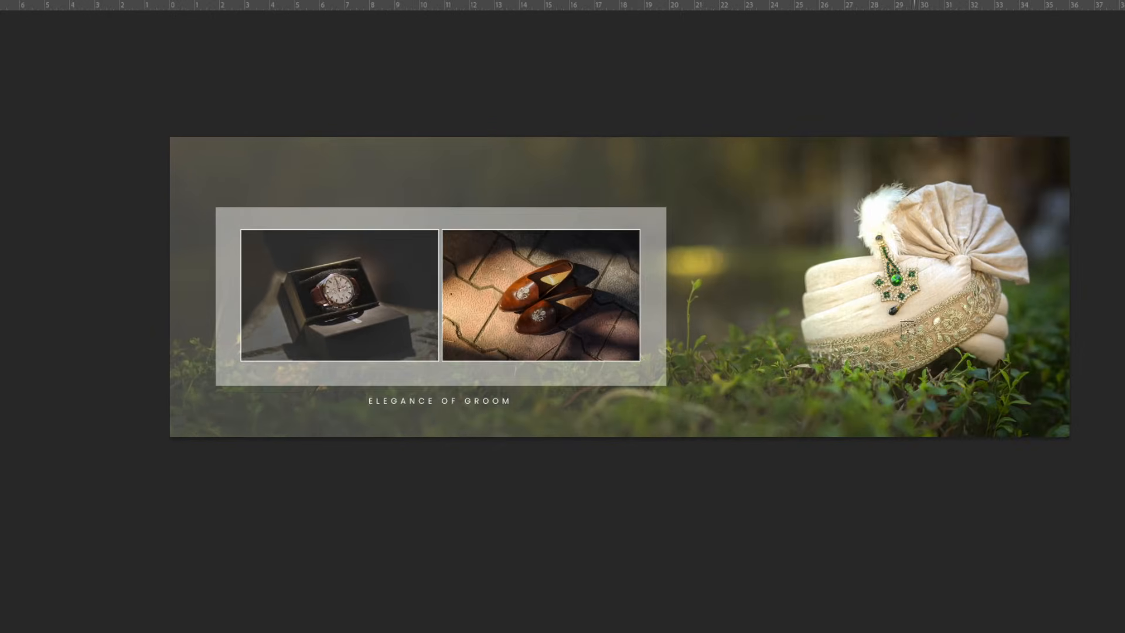
left_click_drag(905, 317, 818, 379)
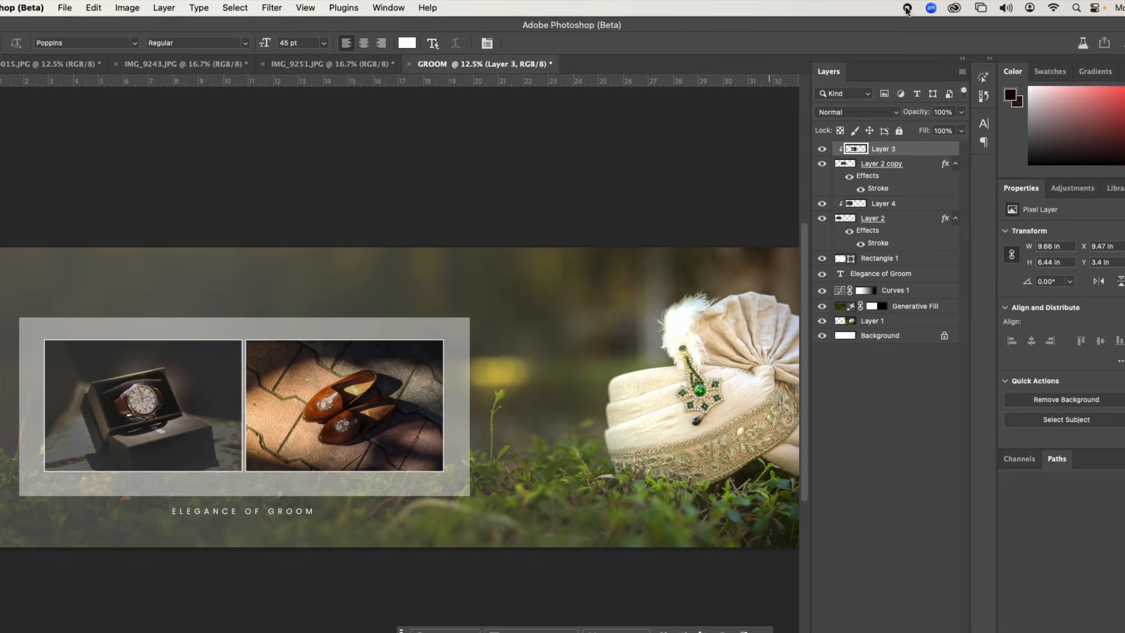
left_click(907, 10)
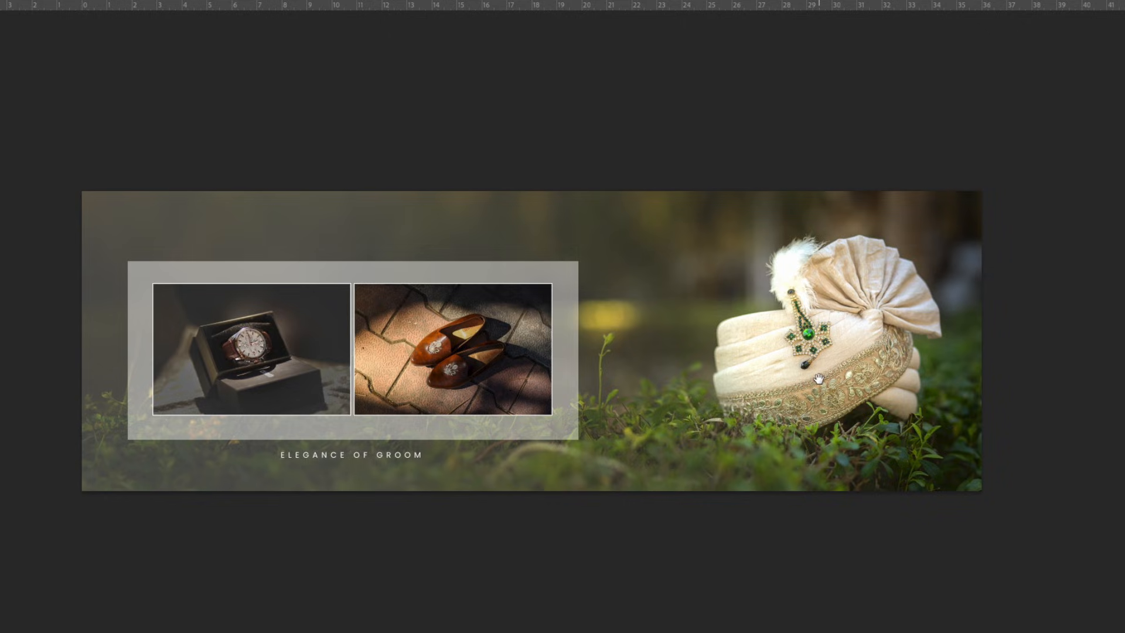